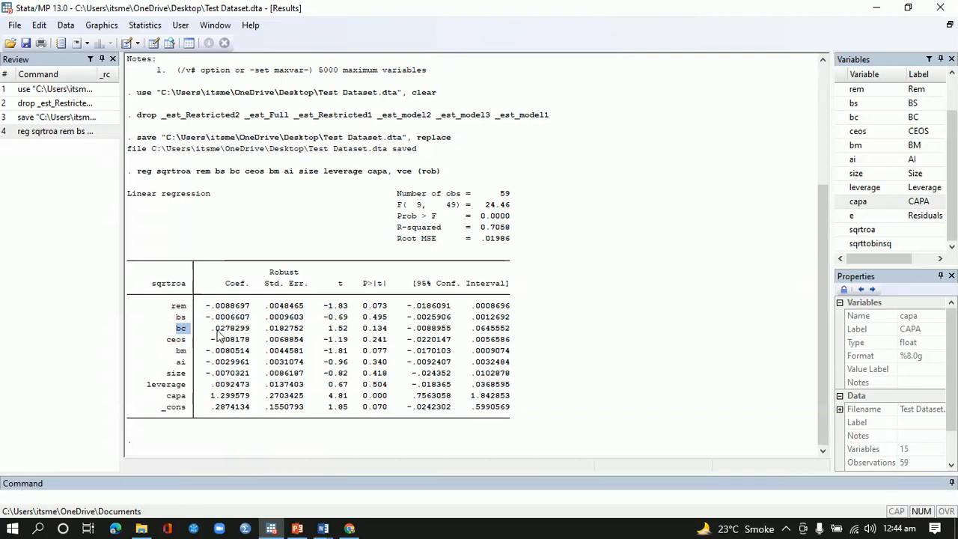
- Compare the bc coefficient and p-value in the Stata regression output with the expected sign of hypothesis H3 in the Assumptions.pptx presentation
drag(215, 329, 252, 333)
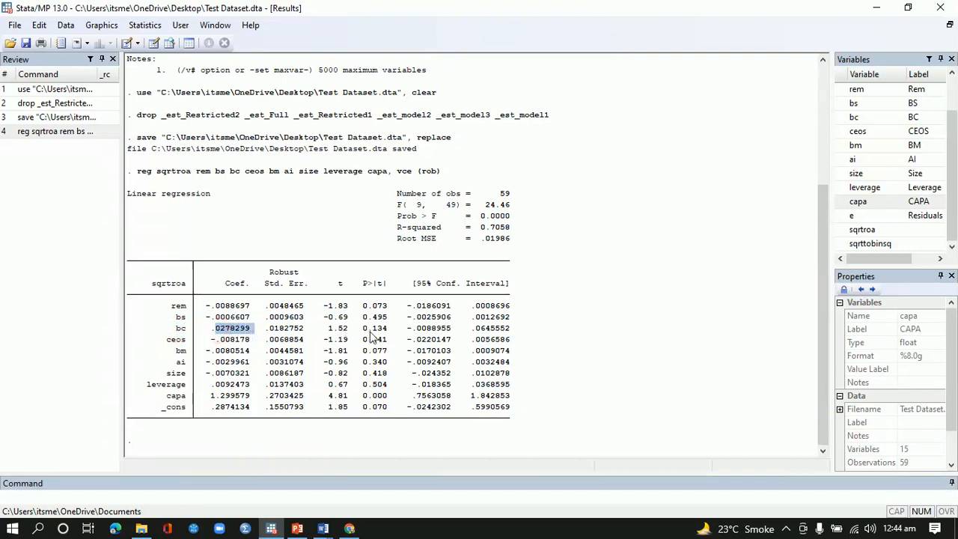
drag(364, 330, 389, 330)
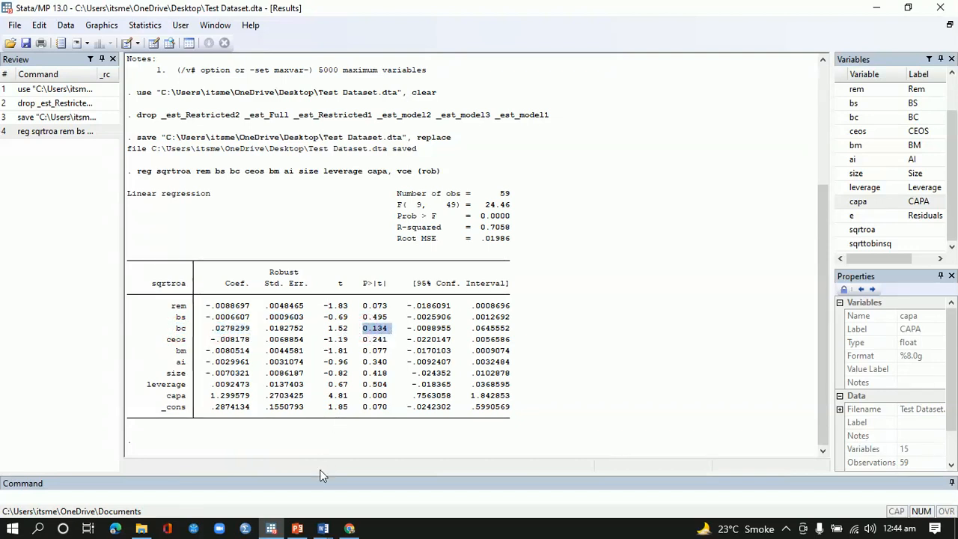
mouse_move(322, 529)
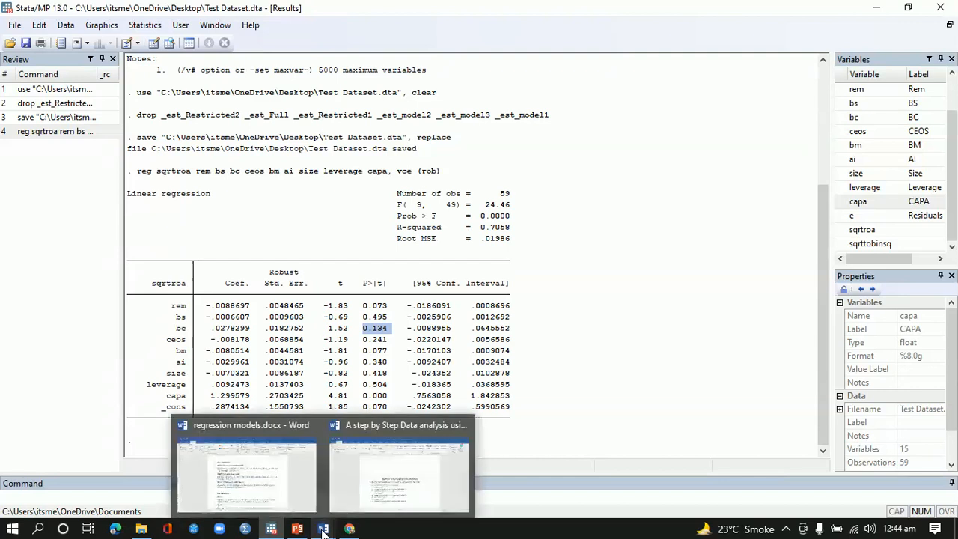
click(276, 494)
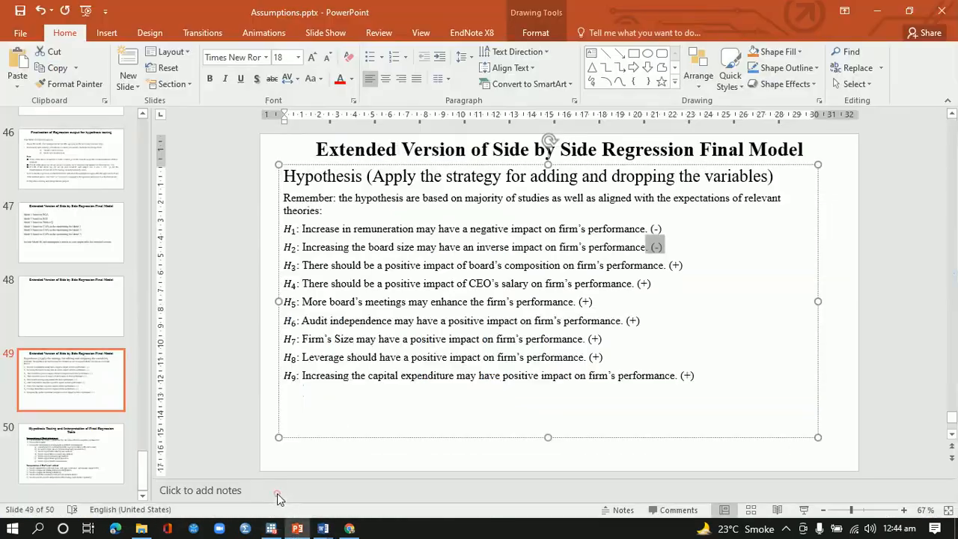
drag(303, 264, 668, 265)
click(271, 528)
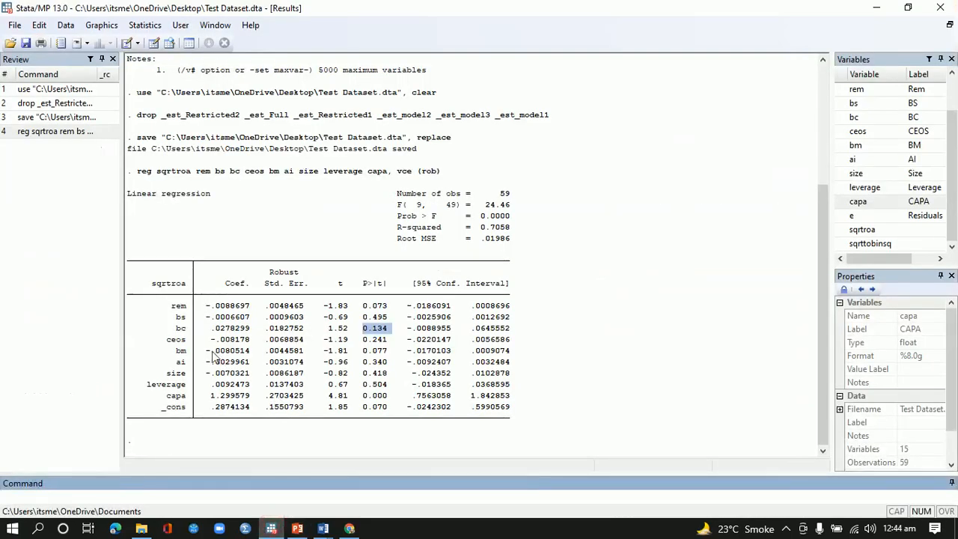
drag(175, 327, 388, 333)
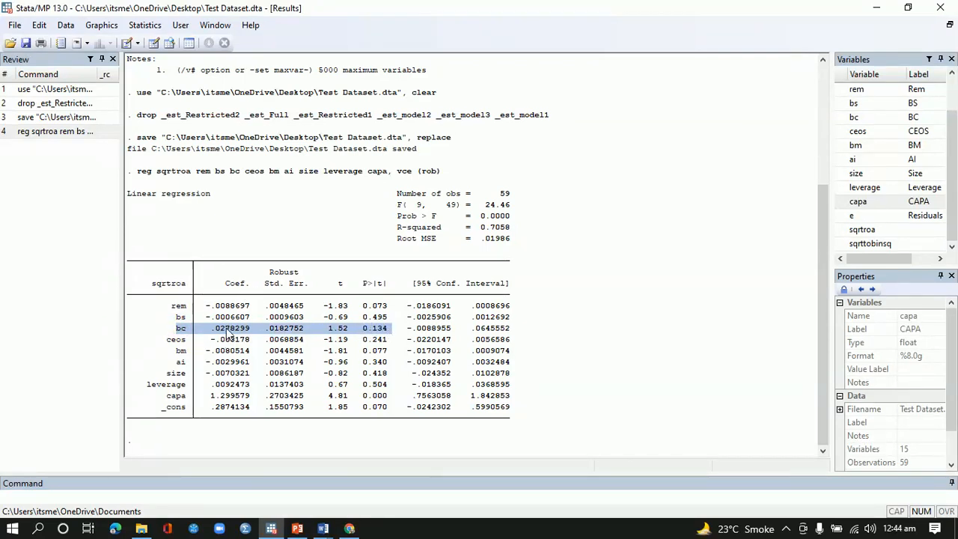
- Compare the ceos row of the Stata regression output with the expected sign of hypothesis H4 on the PowerPoint hypothesis slide
drag(166, 341, 390, 346)
click(297, 528)
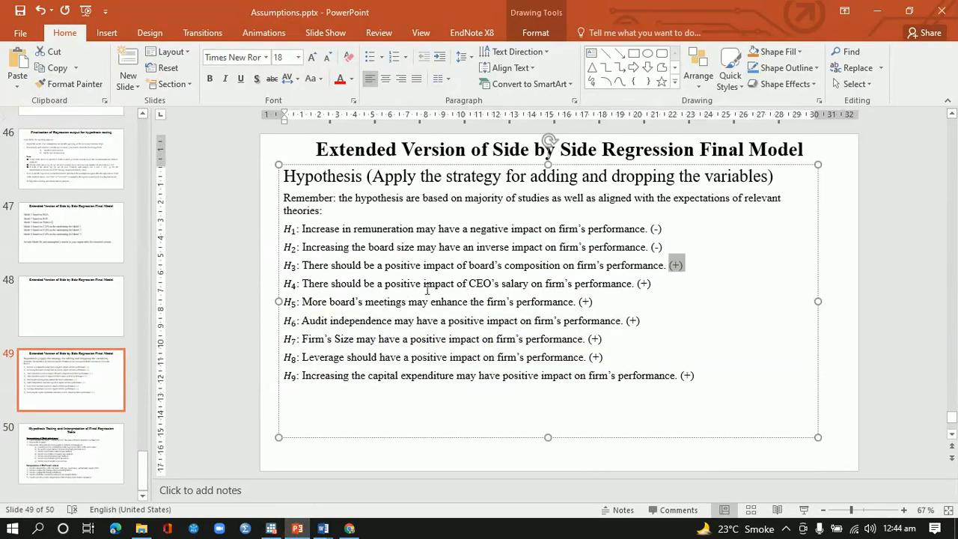
drag(385, 283, 637, 287)
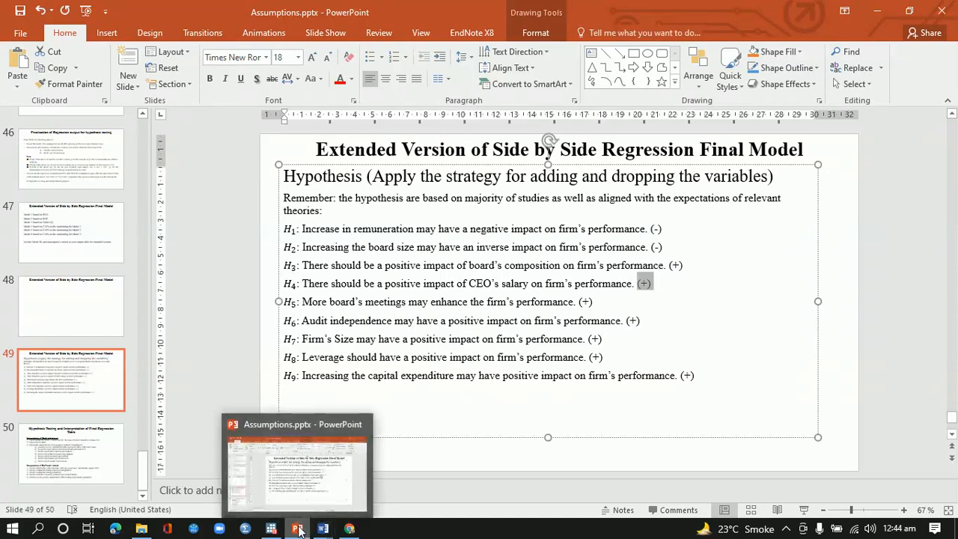
click(270, 528)
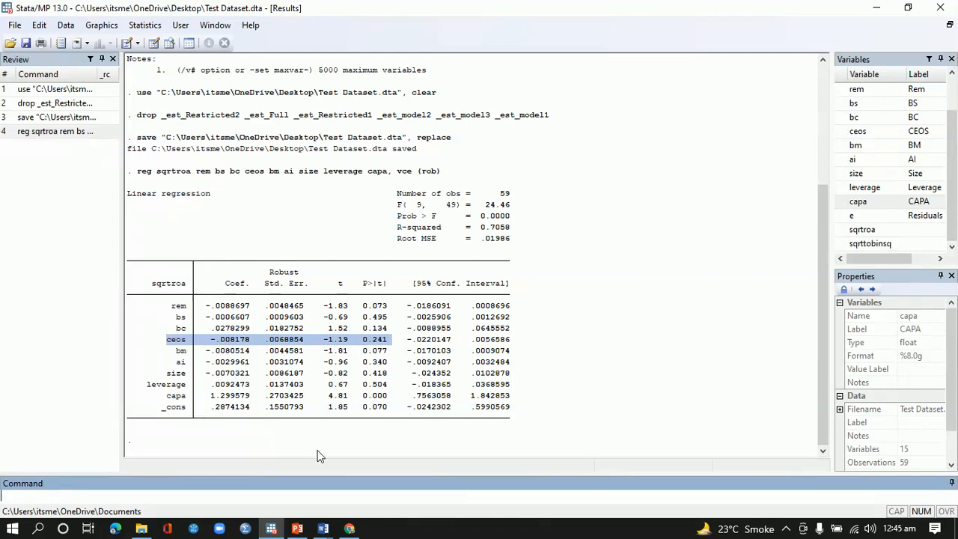
click(297, 529)
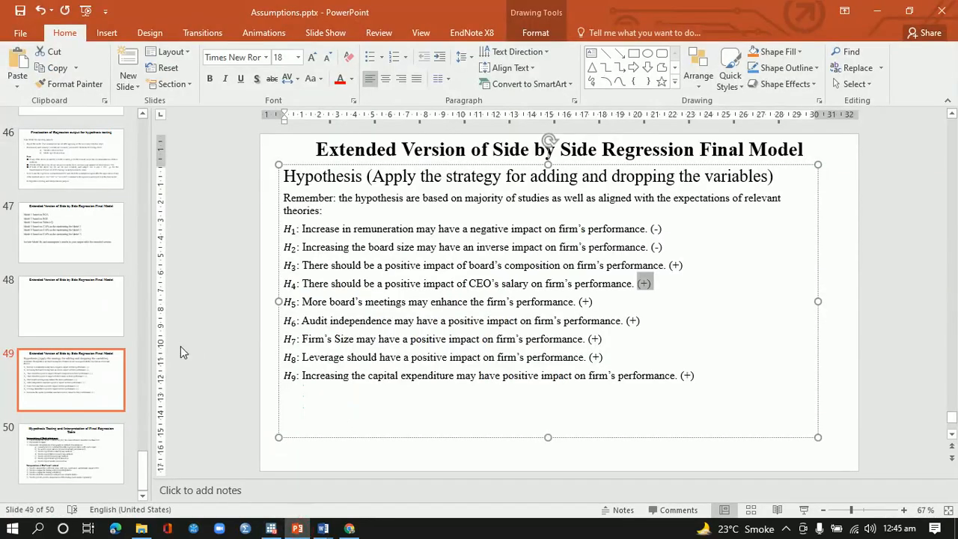
- Open slide 44 with the general regression guidelines and examine the rule for insignificant predictors without the expected sign
click(143, 113)
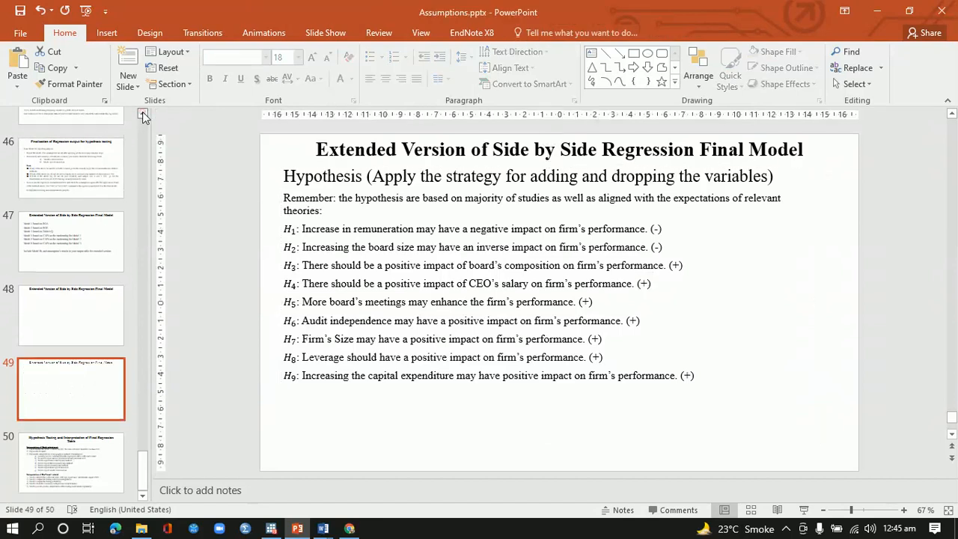
click(143, 113)
click(83, 191)
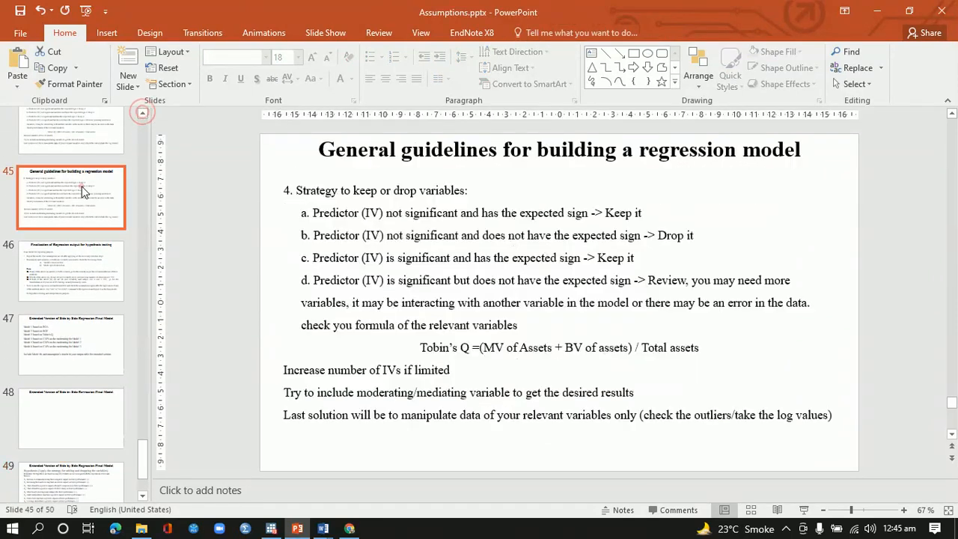
click(83, 131)
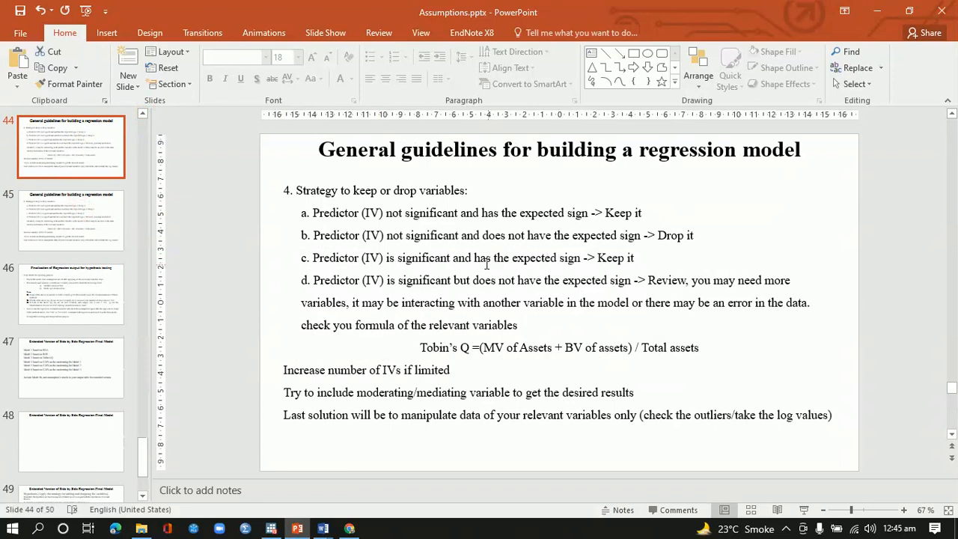
drag(388, 236, 669, 238)
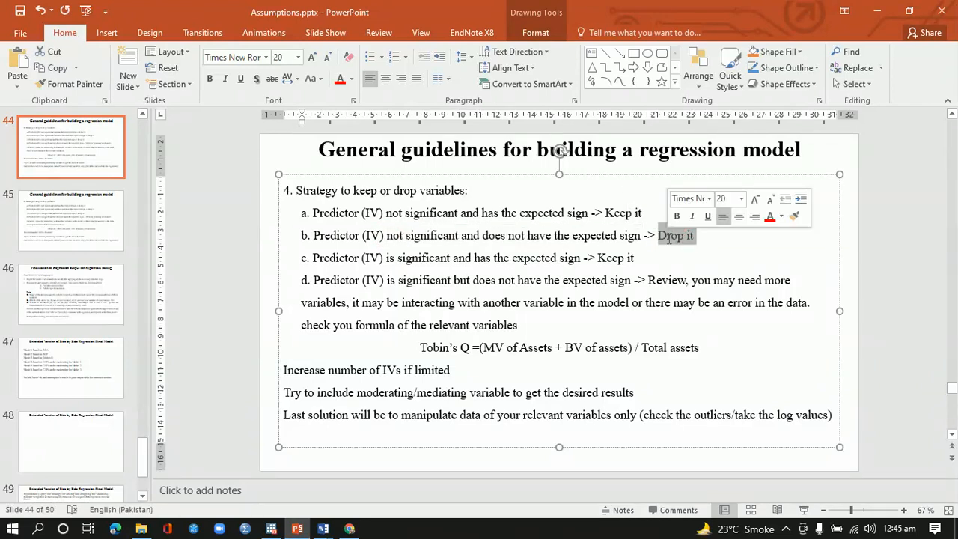
- Switch to regression models.docx in Word and highlight the β4 (CEOS)+ term of the Model 1 equation in red
click(323, 528)
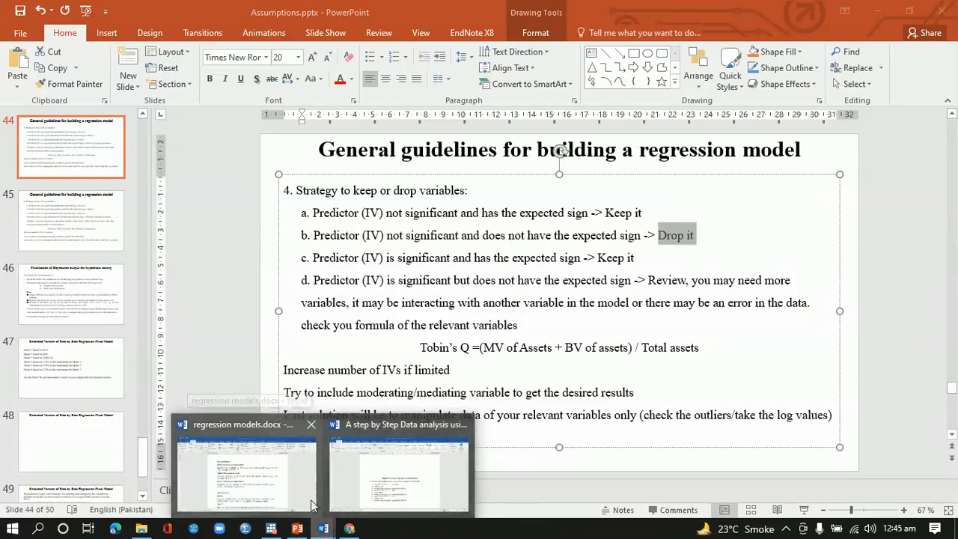
click(271, 529)
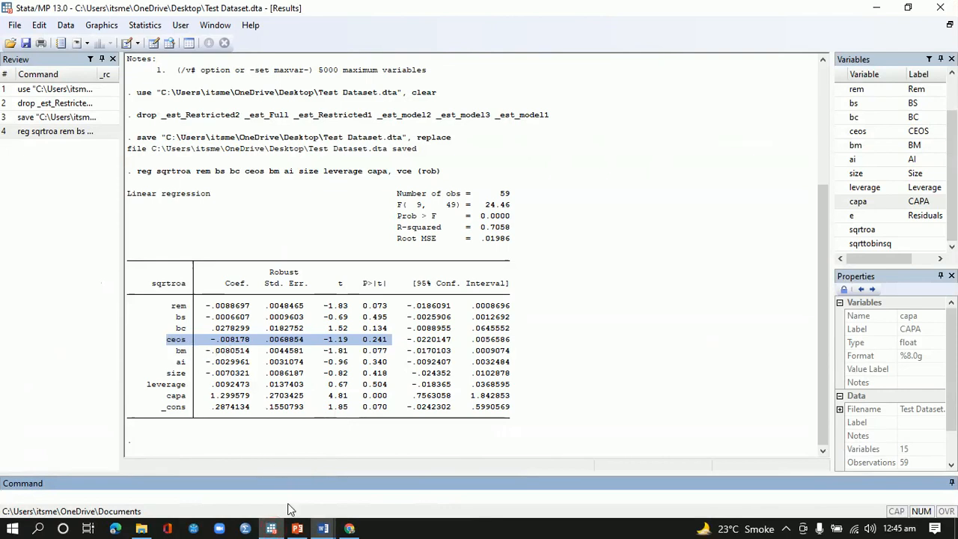
click(327, 528)
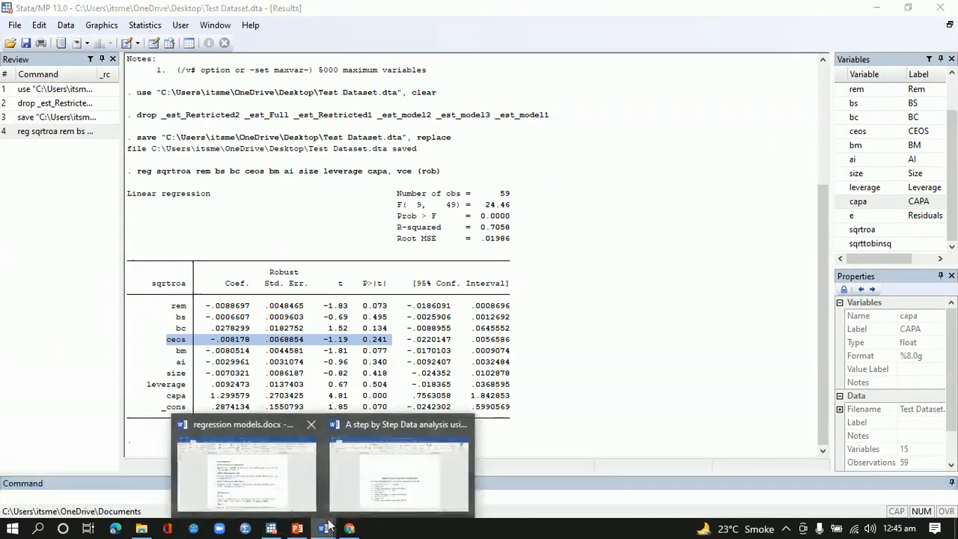
click(300, 483)
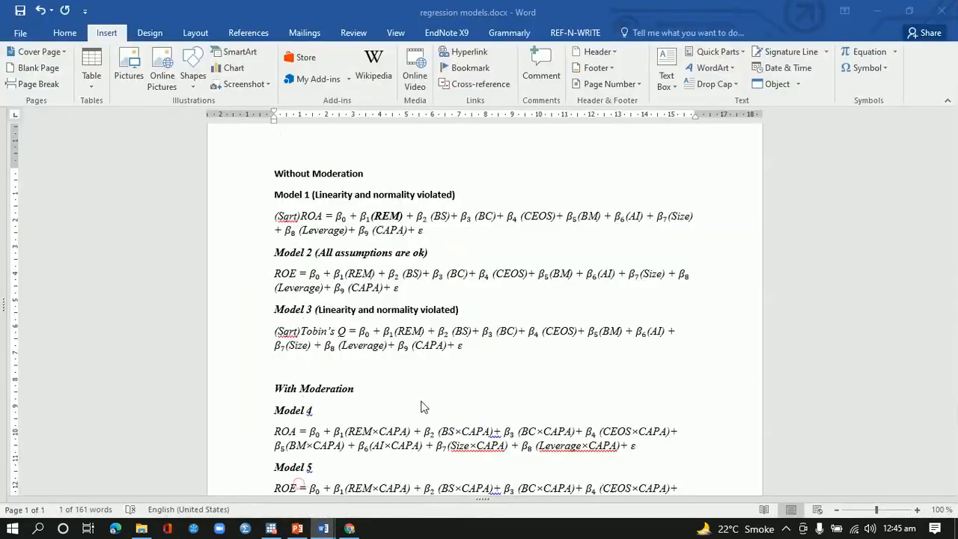
drag(566, 216, 507, 217)
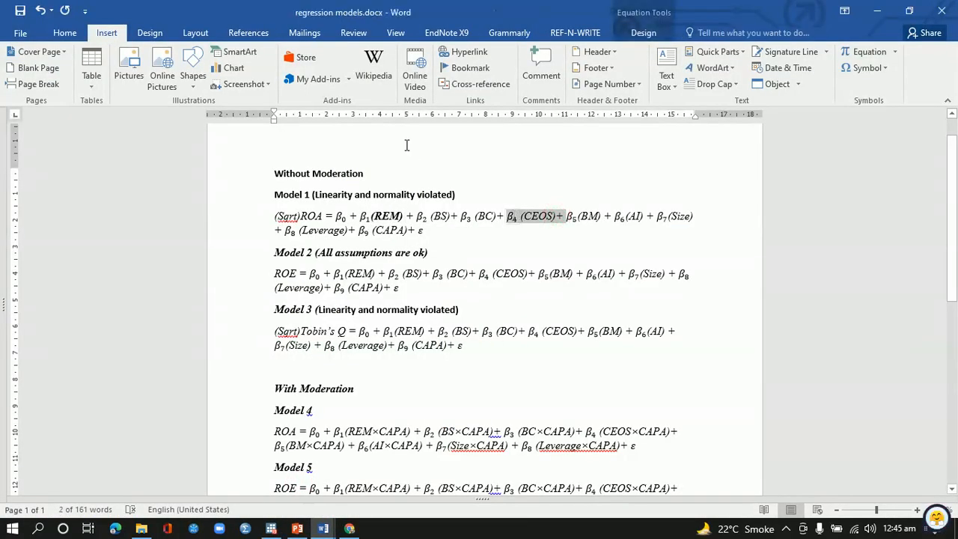
click(63, 33)
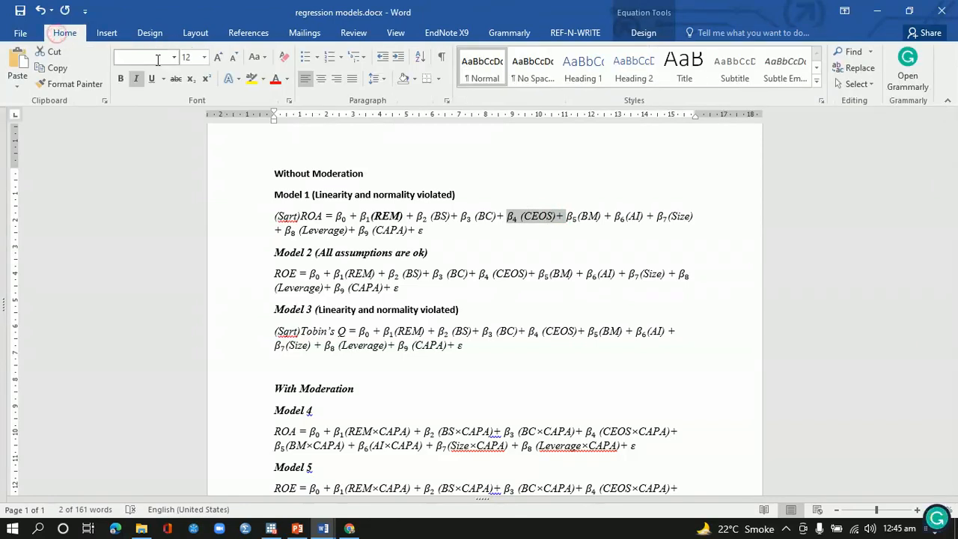
click(263, 79)
click(260, 113)
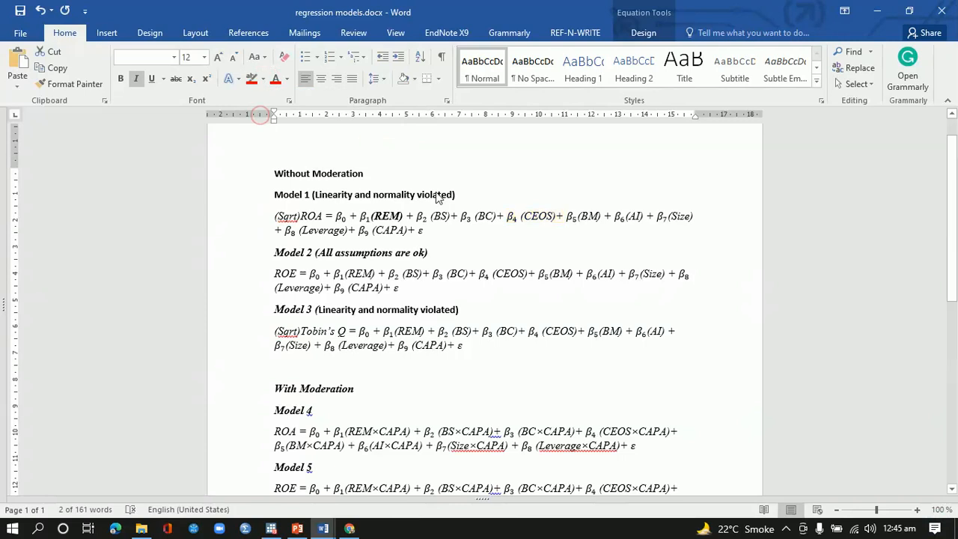
click(565, 242)
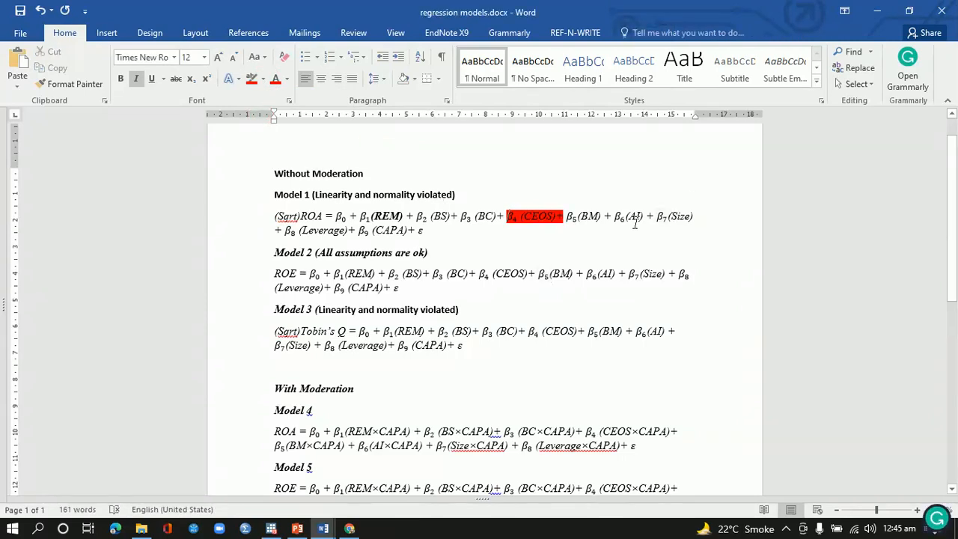
- Make the β2 (BS) and β3 (BC) terms of the Model 1 equation bold
drag(493, 219, 424, 216)
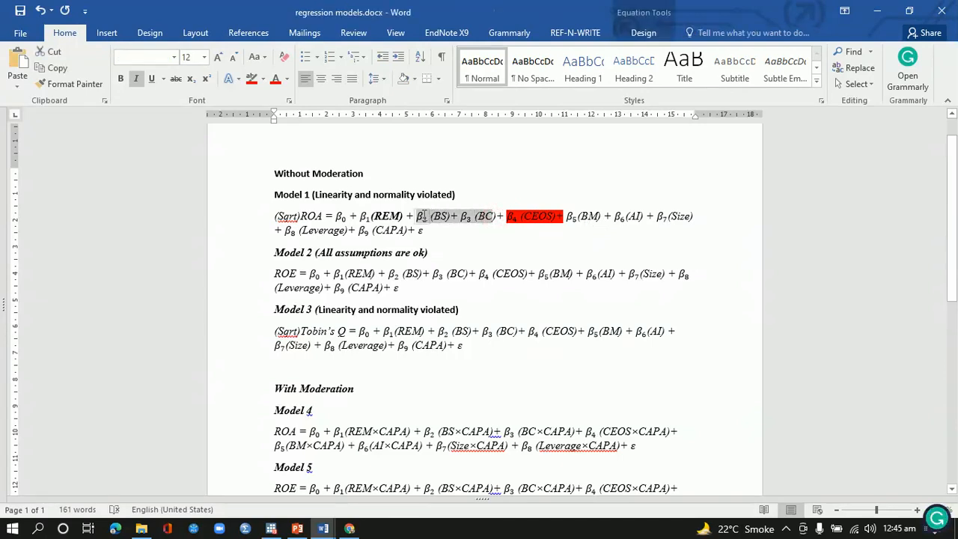
key(ctrl+b)
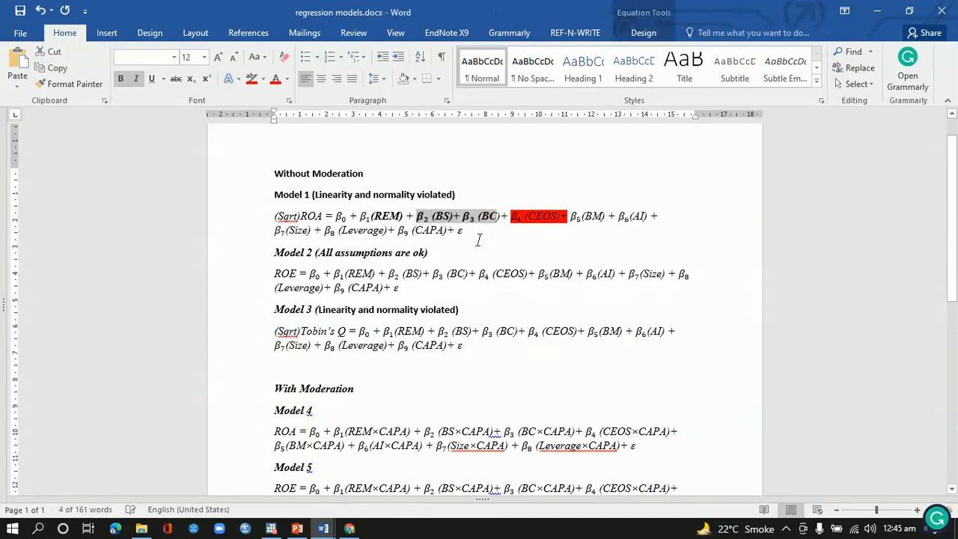
click(549, 223)
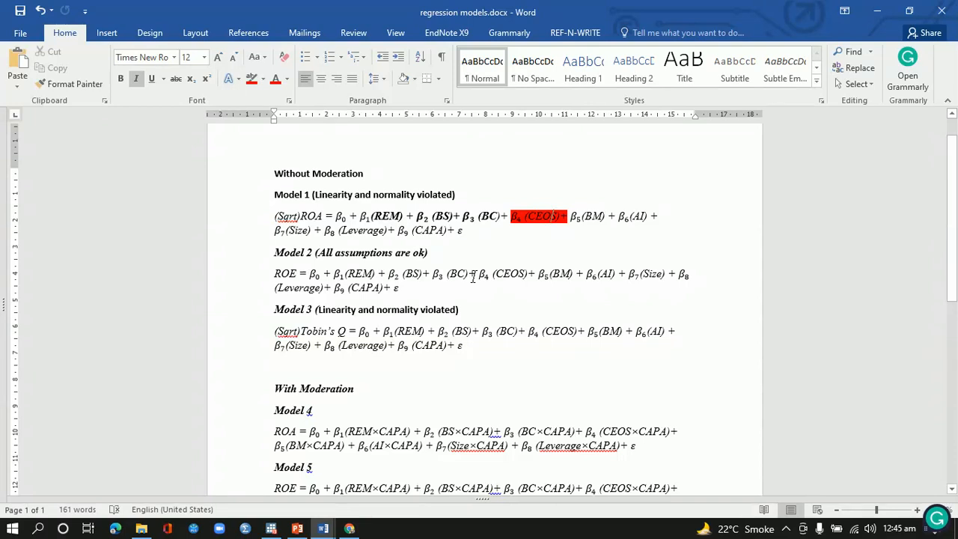
- Compare the bm row of the Stata regression output with the expected sign of hypothesis H5 on PowerPoint slide 49
click(273, 530)
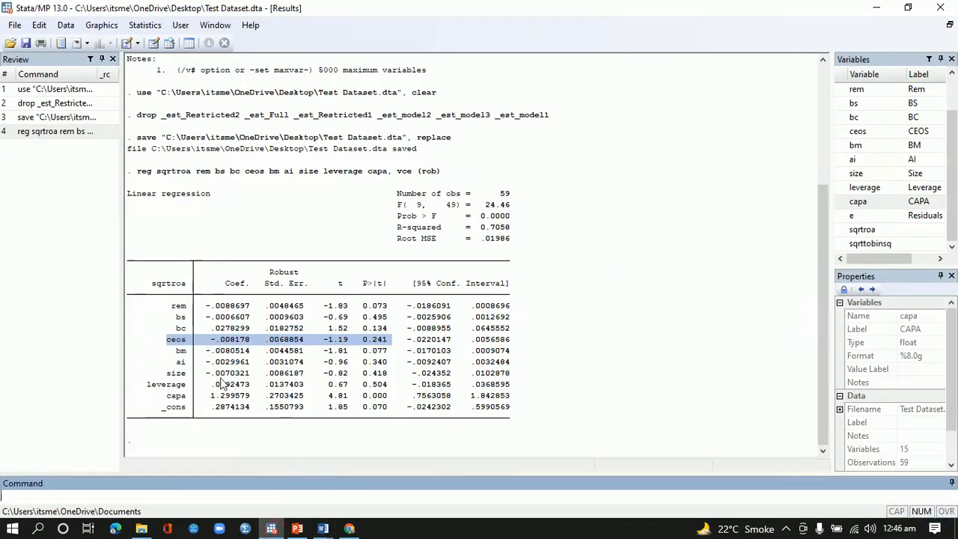
drag(178, 351, 389, 356)
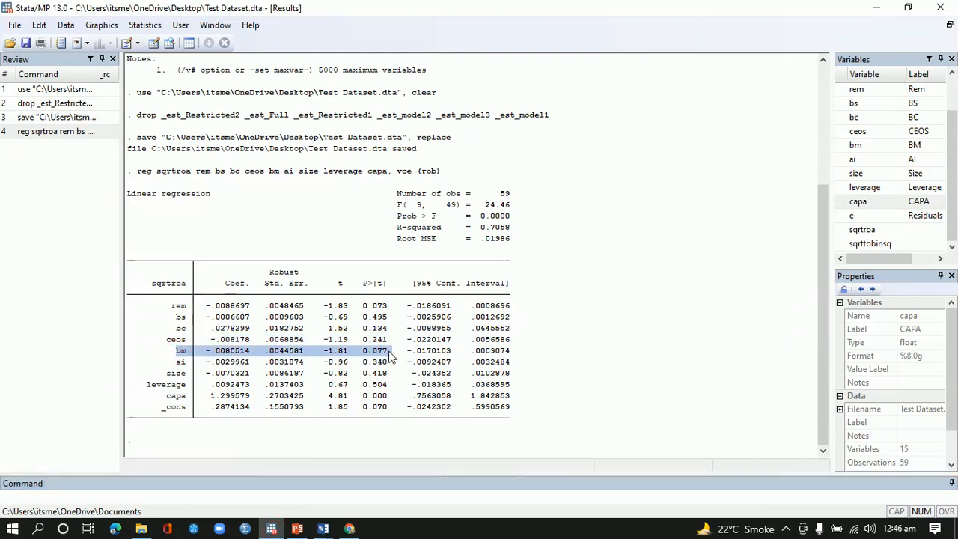
click(297, 528)
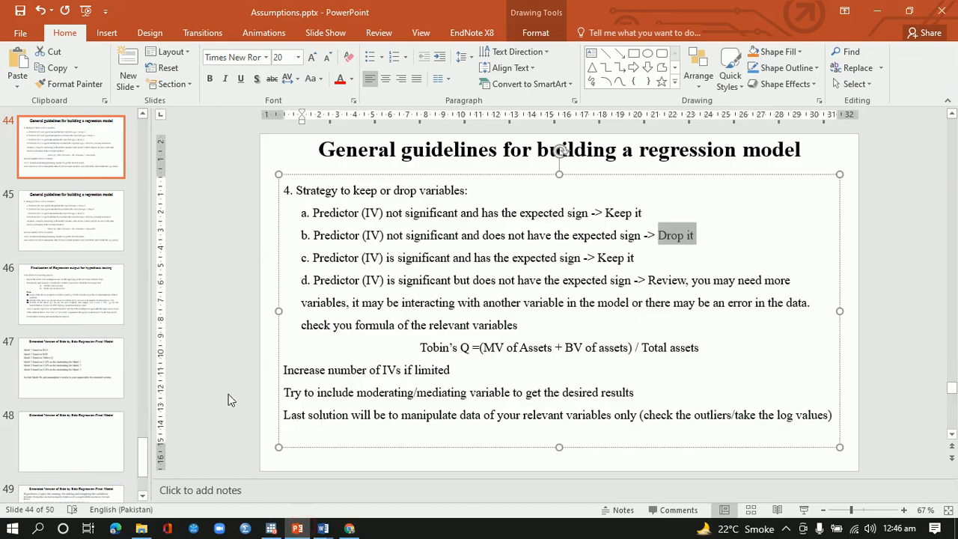
click(91, 369)
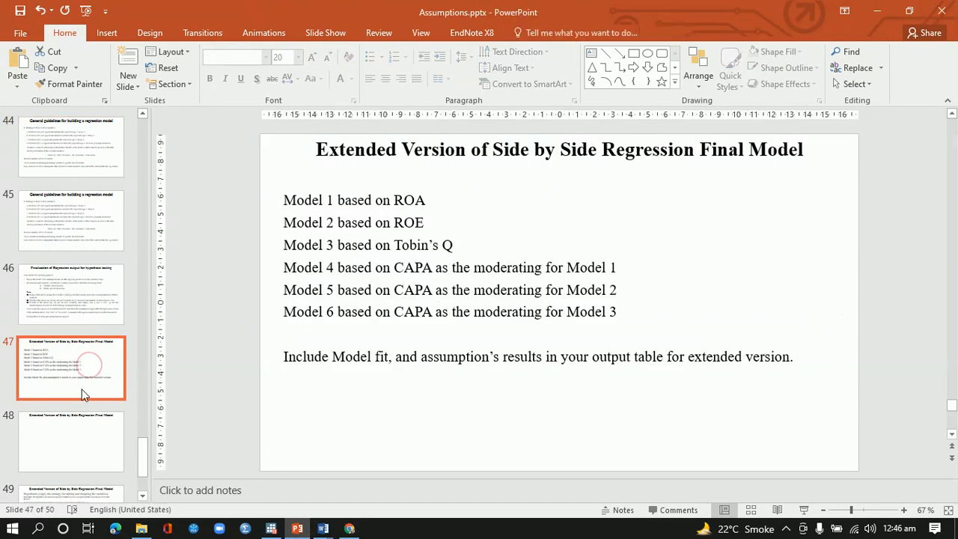
click(91, 489)
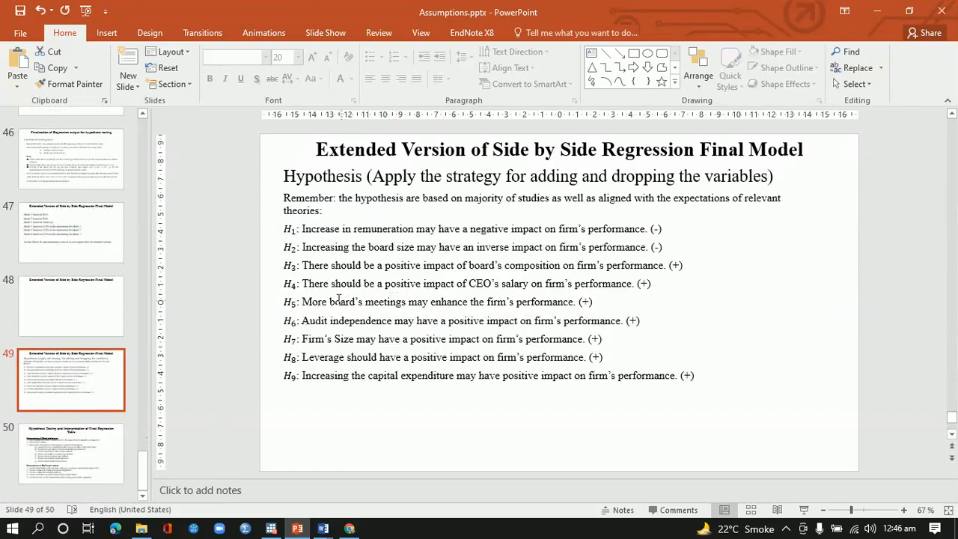
drag(330, 301, 442, 301)
drag(303, 302, 579, 302)
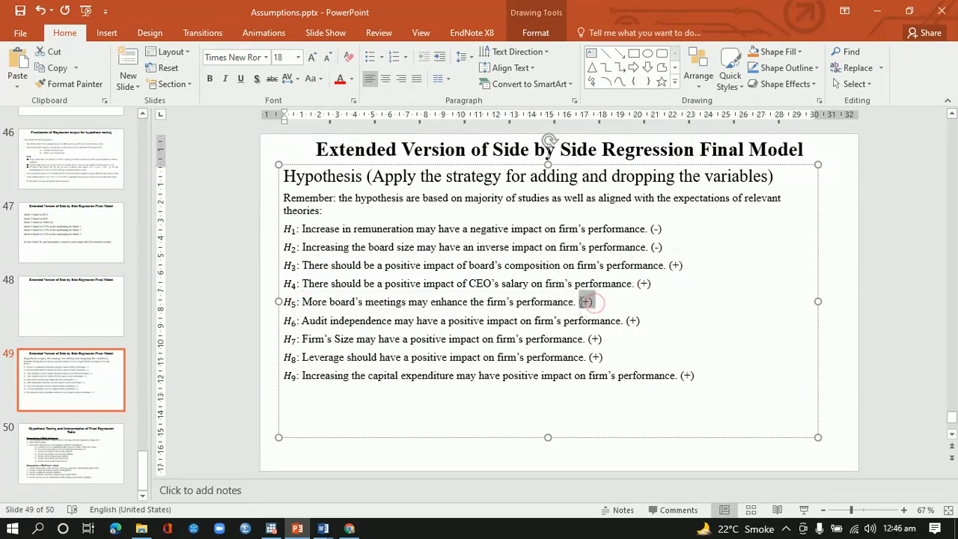
click(271, 528)
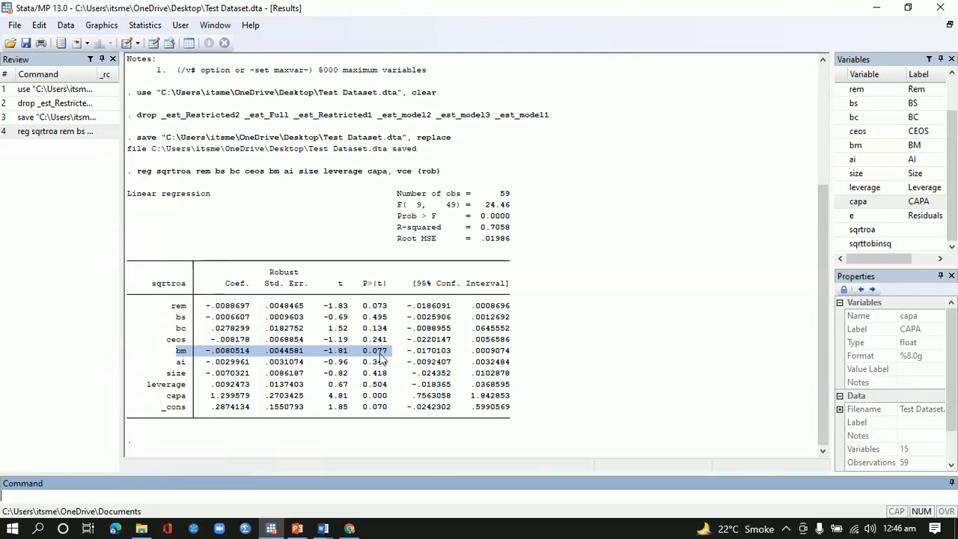
- Switch to the PowerPoint presentation and open slide 44 to examine the strategy for keeping or dropping variables
mouse_move(299, 520)
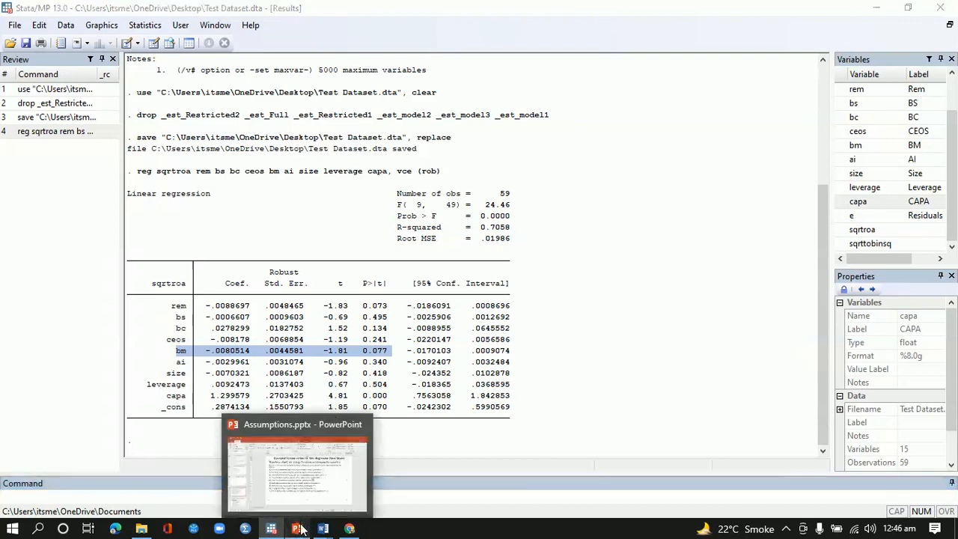
click(292, 422)
drag(142, 458, 142, 428)
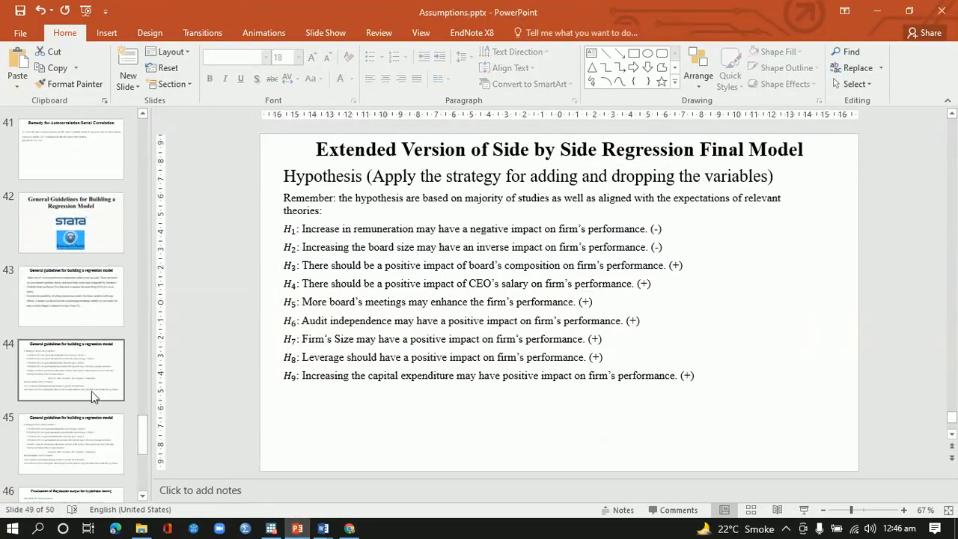
click(89, 380)
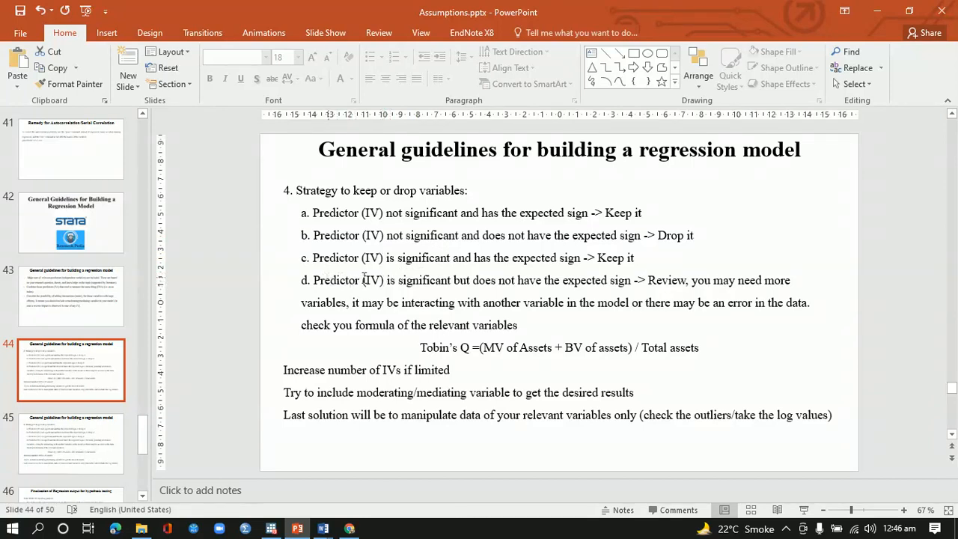
- Examine guideline d on slide 44 about significant predictors without the expected sign and possible interaction between variables
drag(388, 280, 572, 285)
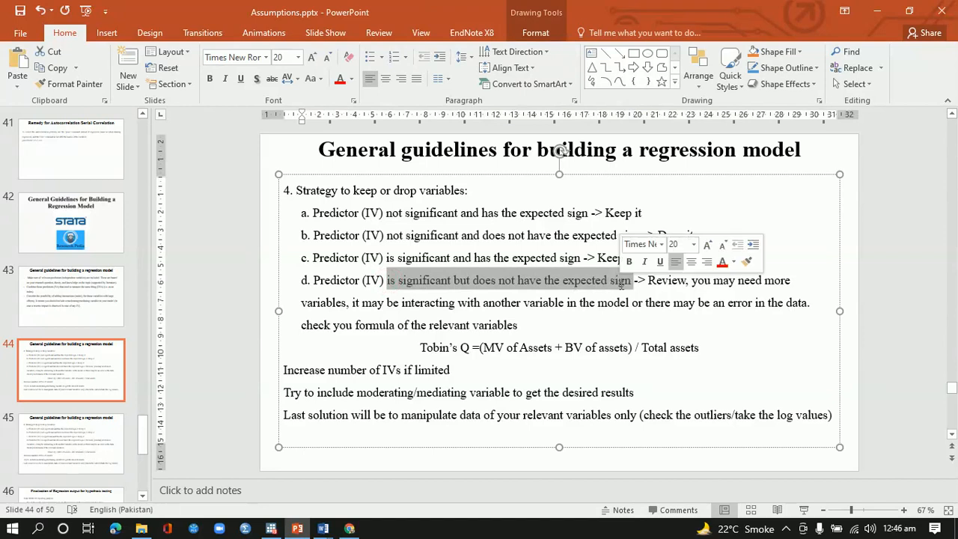
drag(633, 282, 455, 304)
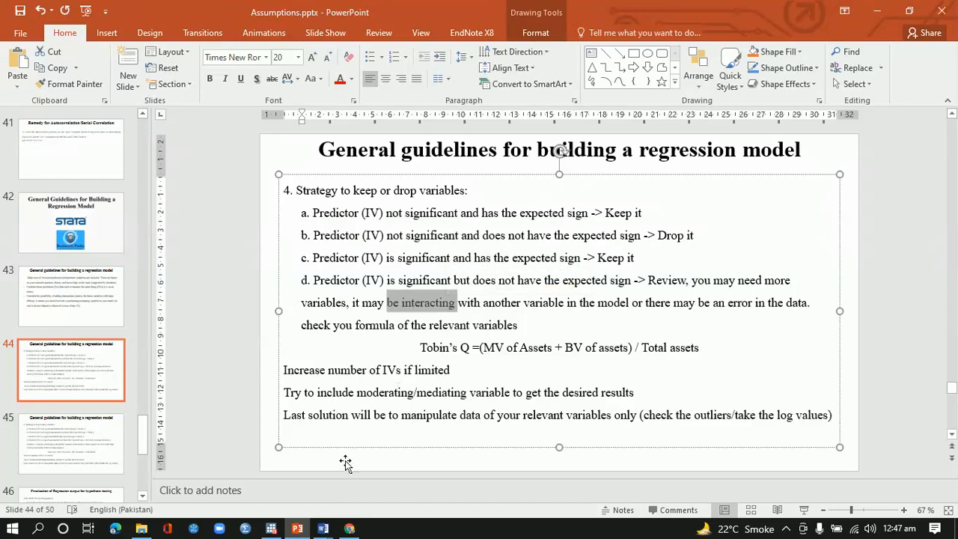
- Switch to regression models.docx in Word and highlight the β5(BM×CAPA) term of the Model 4 equation in bright green
mouse_move(325, 532)
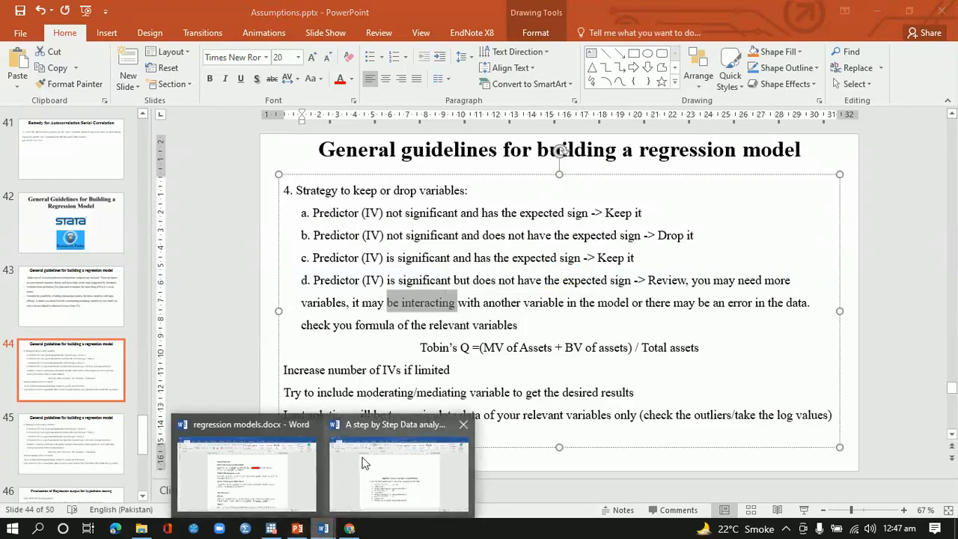
click(285, 479)
drag(952, 237, 956, 288)
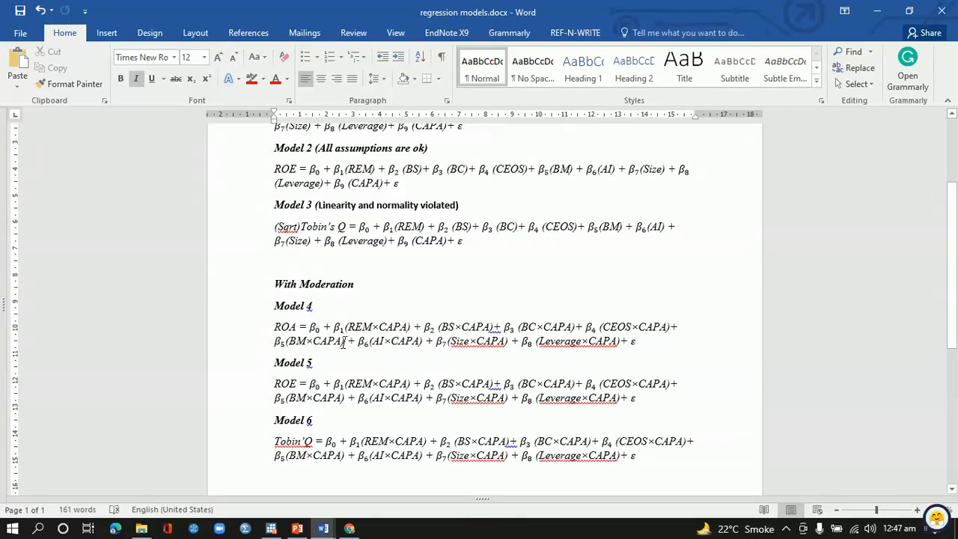
drag(345, 342, 275, 343)
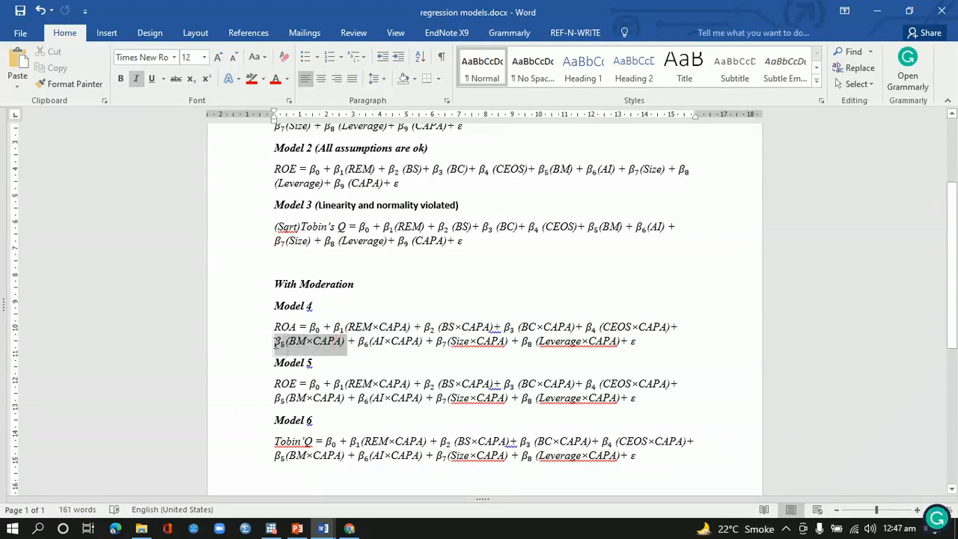
click(263, 78)
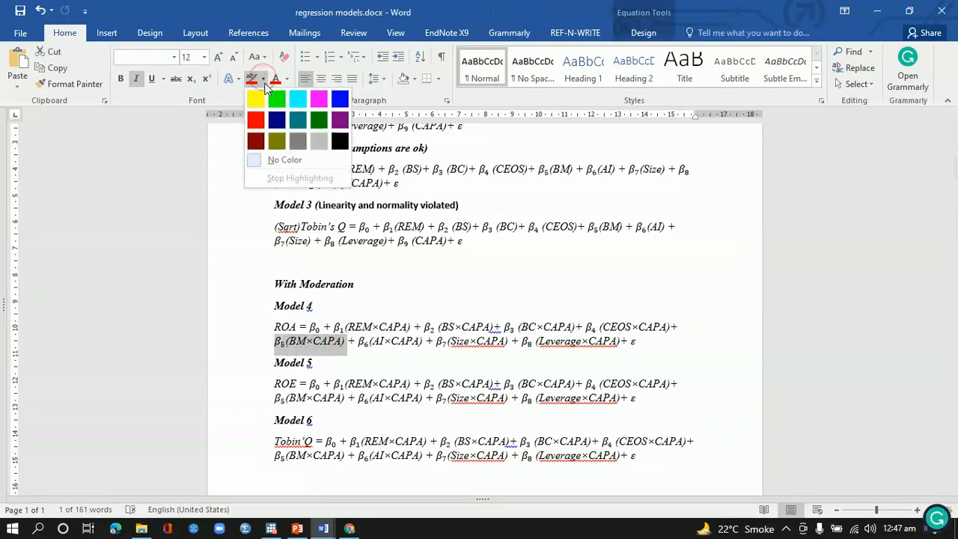
click(276, 99)
click(336, 298)
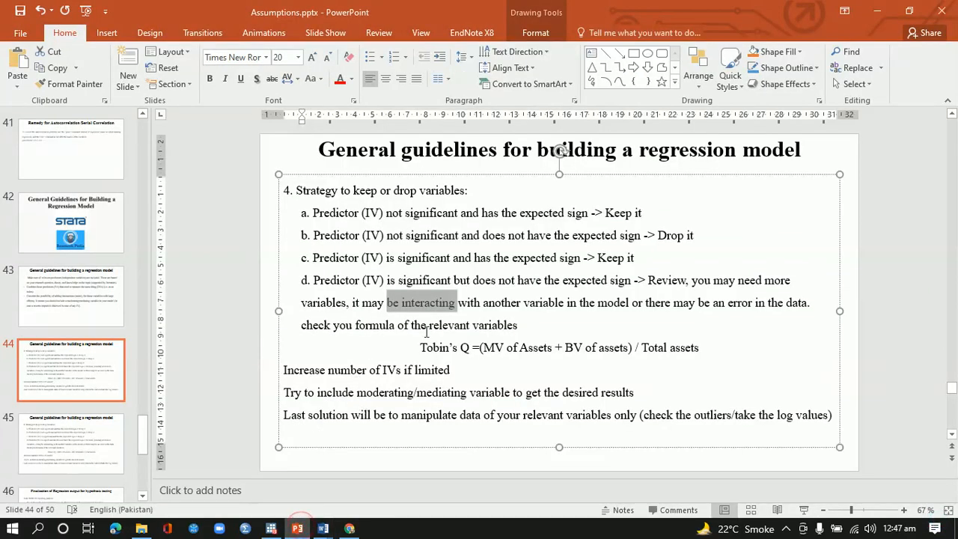
- Reread the significance and expected-sign conditions of guideline d on slide 44 of the PowerPoint presentation
click(465, 280)
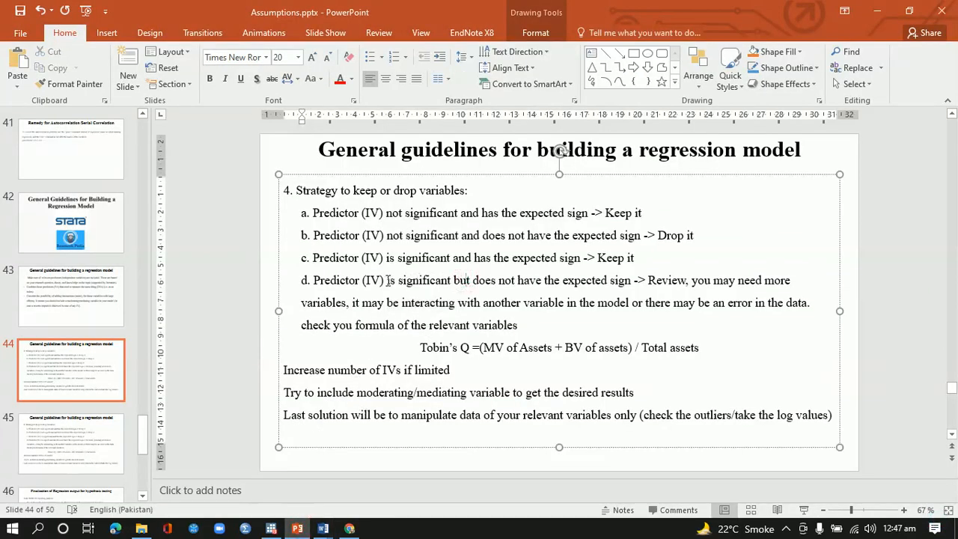
drag(386, 280, 452, 281)
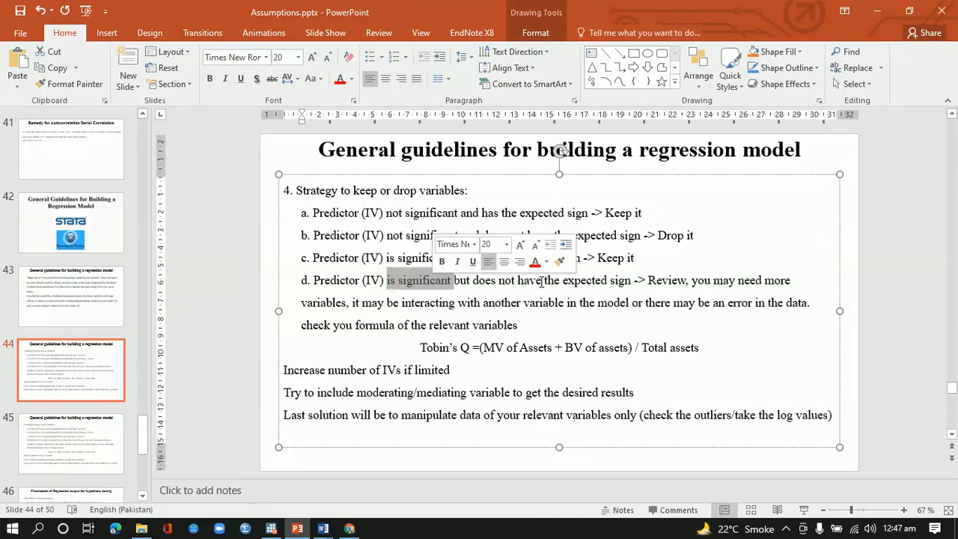
drag(498, 281, 632, 282)
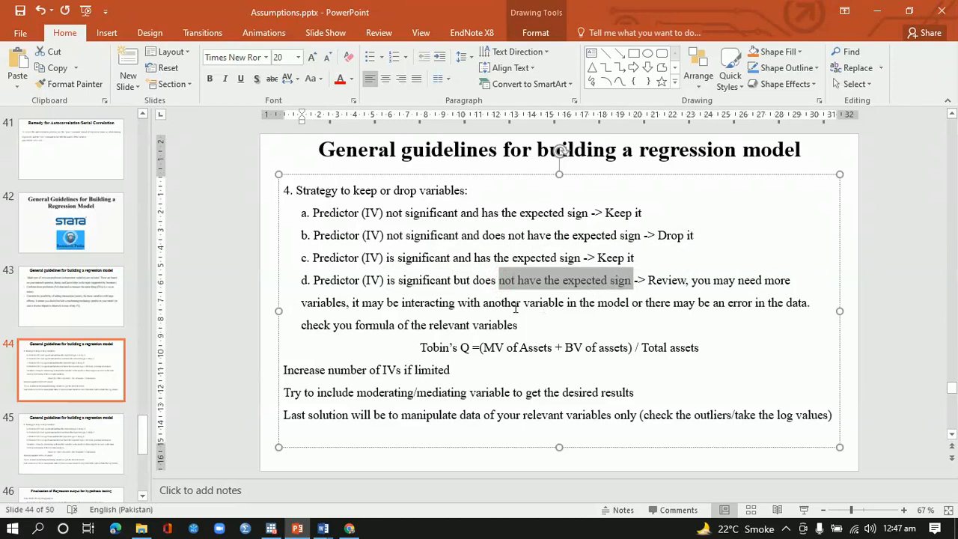
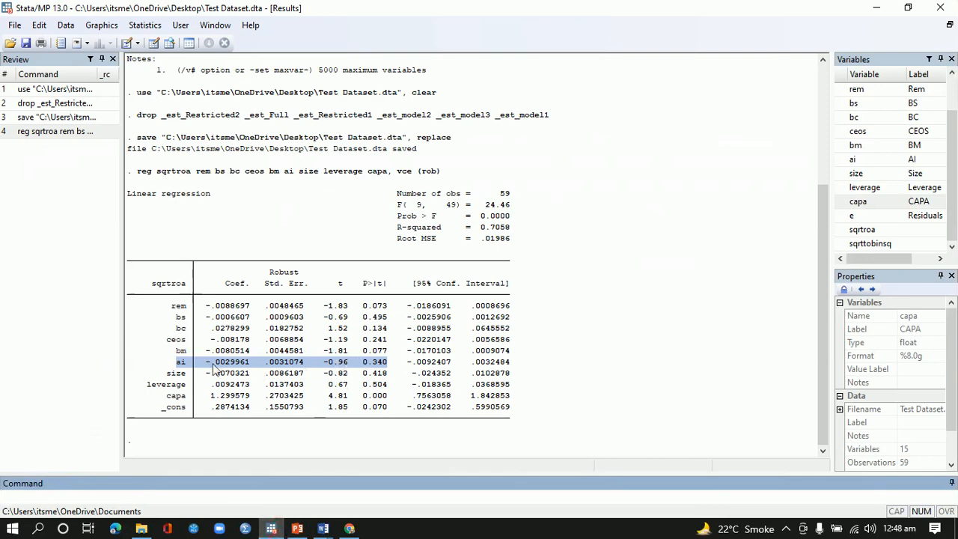
- Switch to regression models.docx in Word and highlight the β6(AI) term of the Model 1 equation in red
click(323, 528)
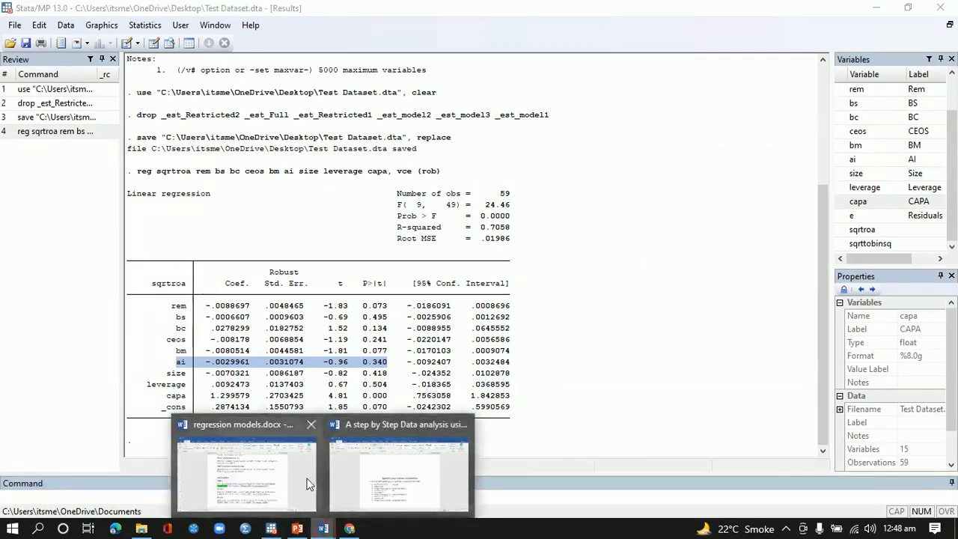
click(247, 471)
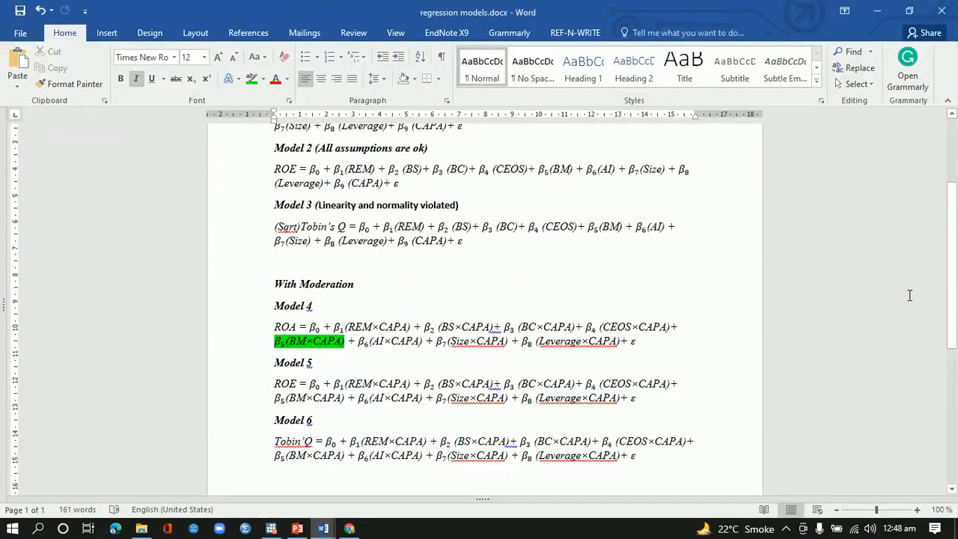
drag(951, 278, 956, 214)
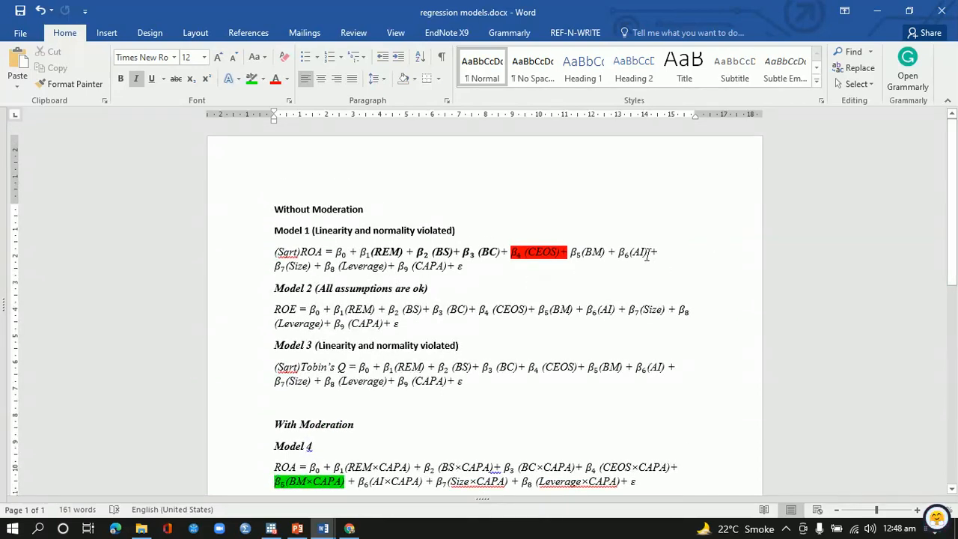
drag(648, 253, 626, 255)
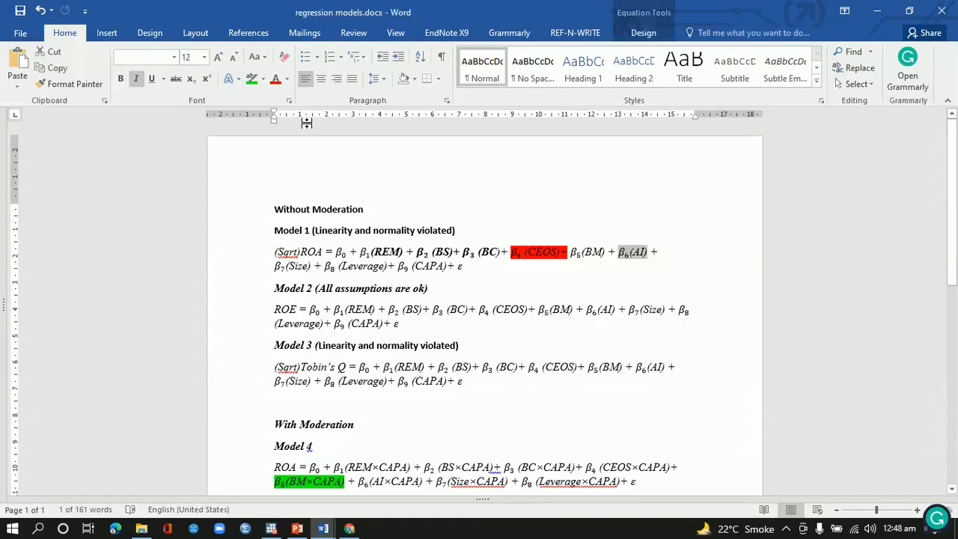
click(262, 79)
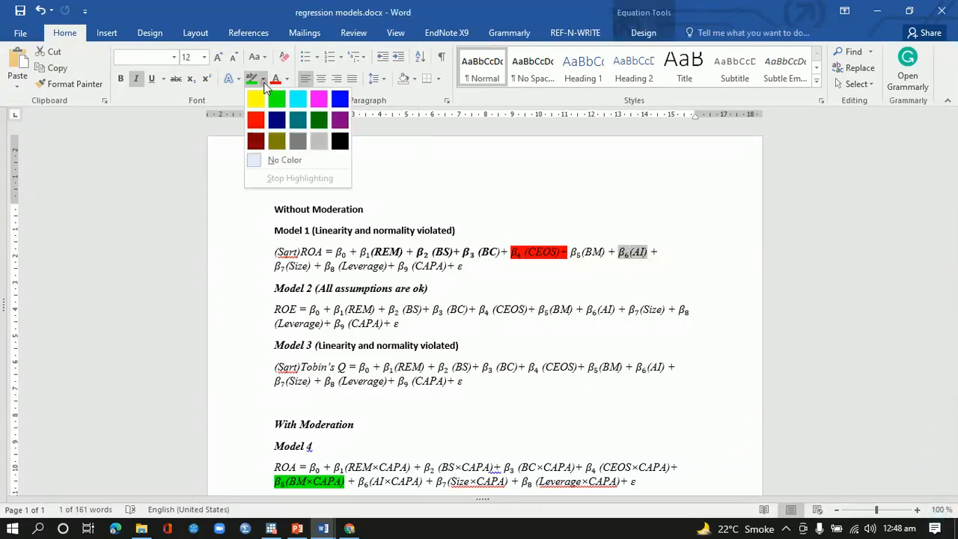
click(256, 120)
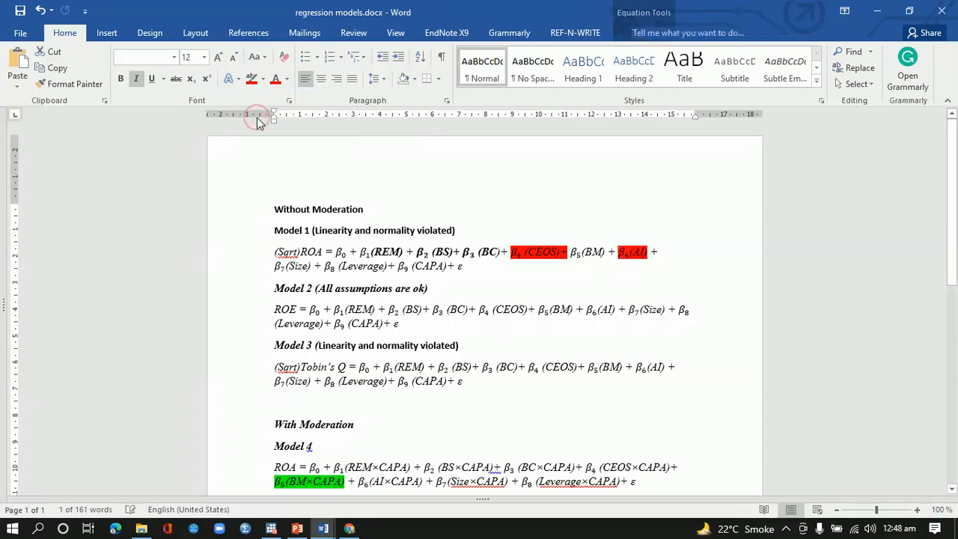
click(542, 309)
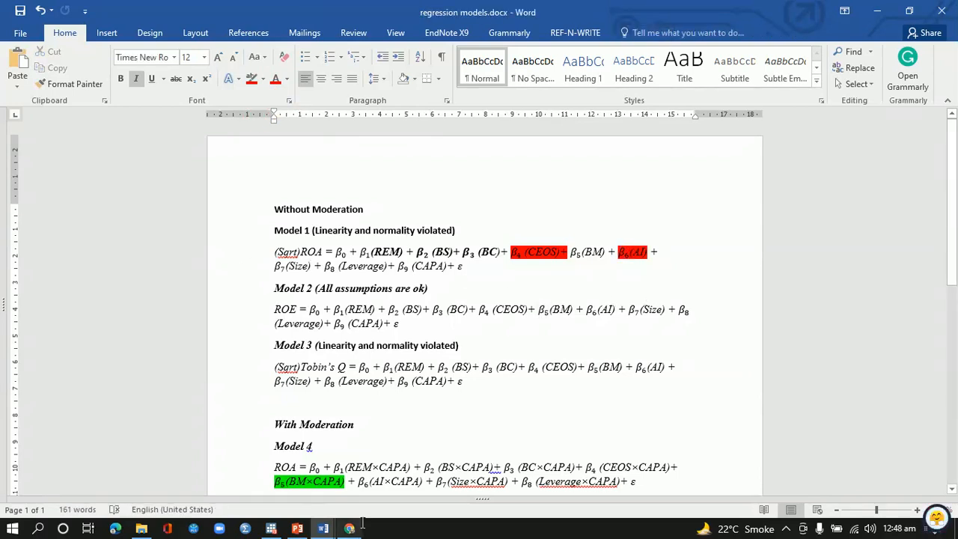
- Compare the size row of the Stata regression output with the expected sign of hypothesis H7 on PowerPoint slide 49
click(271, 528)
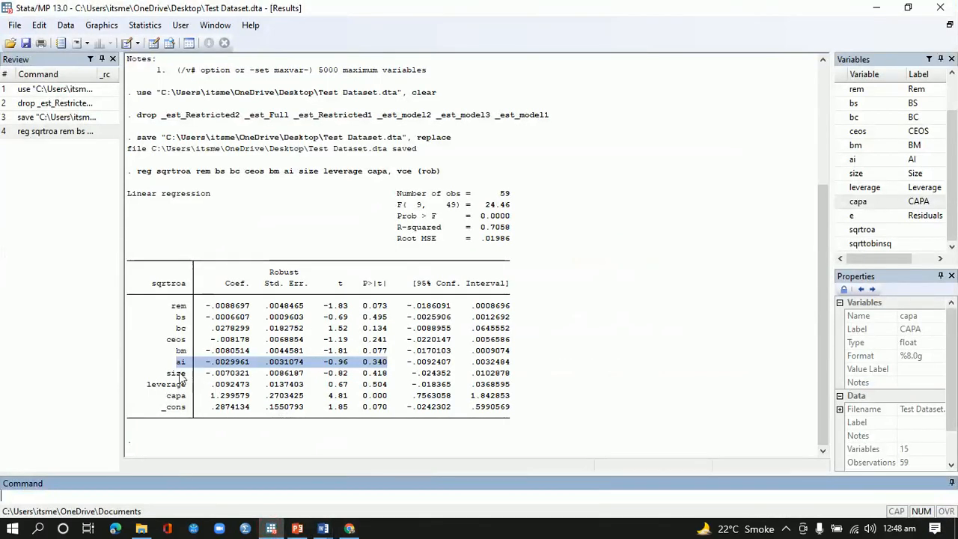
drag(168, 373, 386, 381)
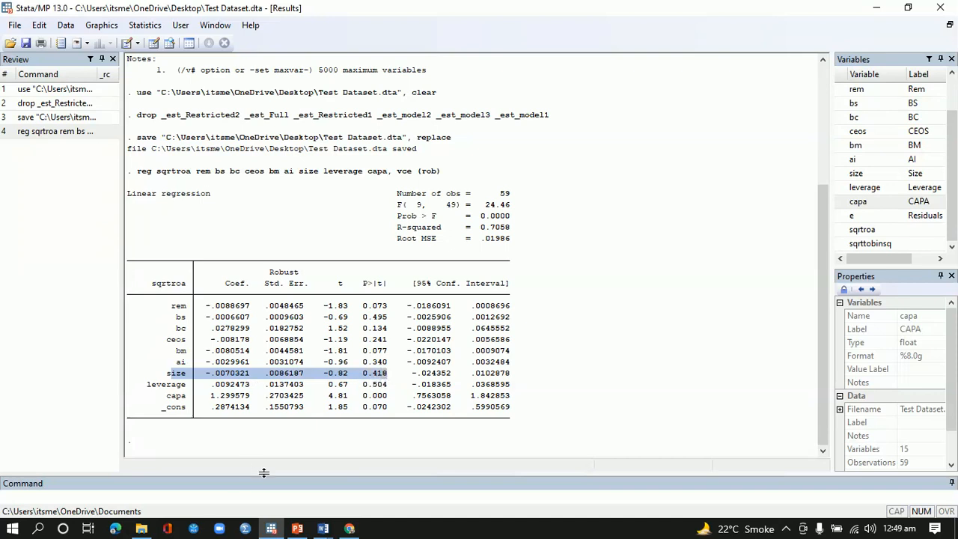
mouse_move(297, 528)
click(285, 509)
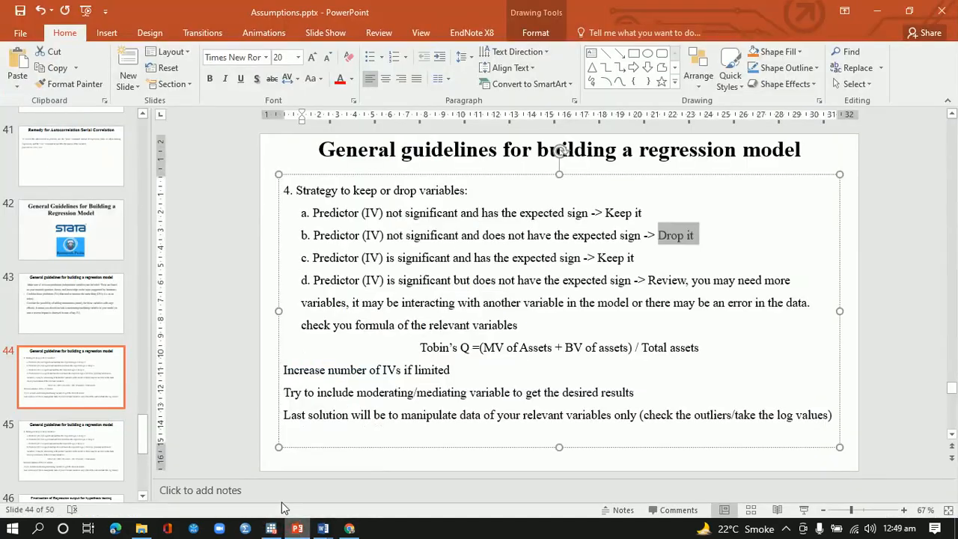
drag(142, 438, 142, 479)
click(93, 404)
drag(303, 339, 545, 339)
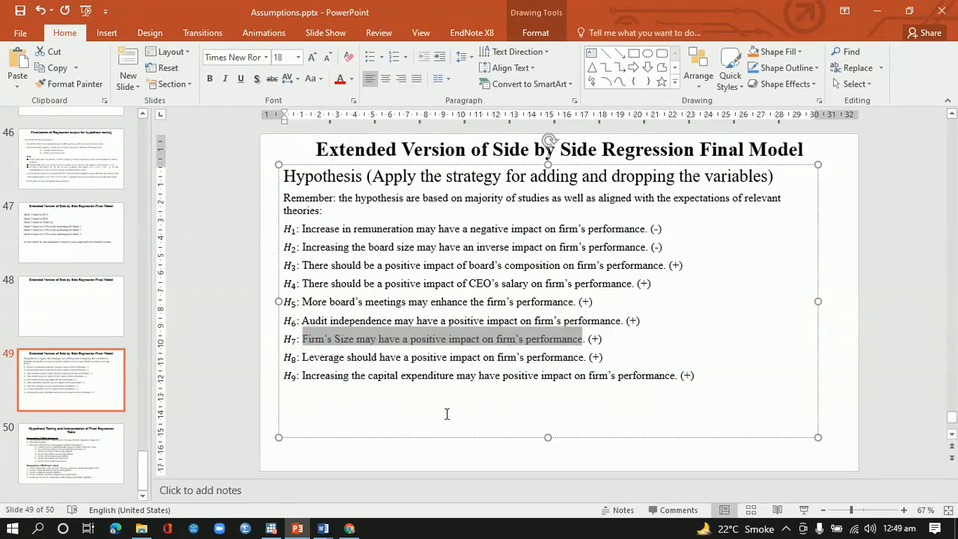
click(271, 529)
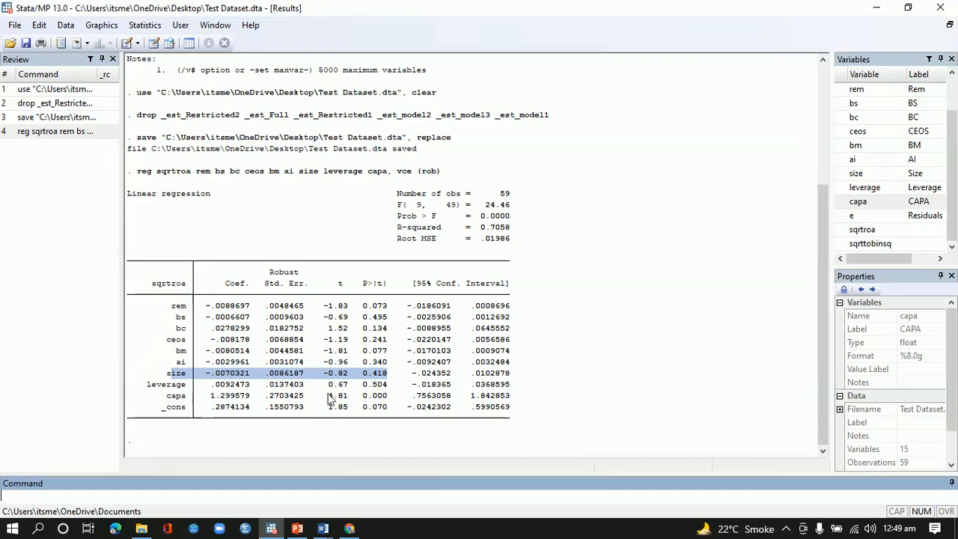
click(297, 529)
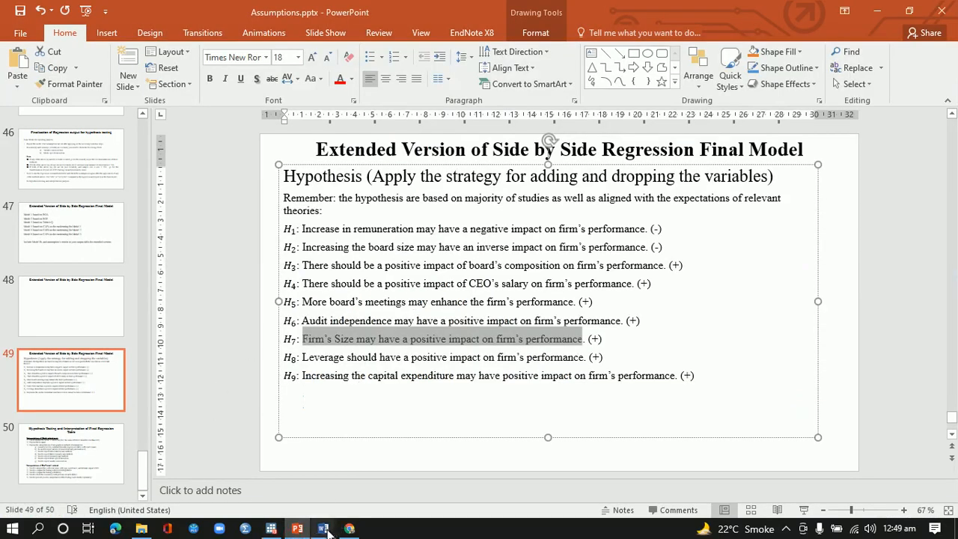
- Switch to regression models.docx in Word and highlight the β7(Size) term of the Model 1 equation in red
mouse_move(322, 528)
click(299, 472)
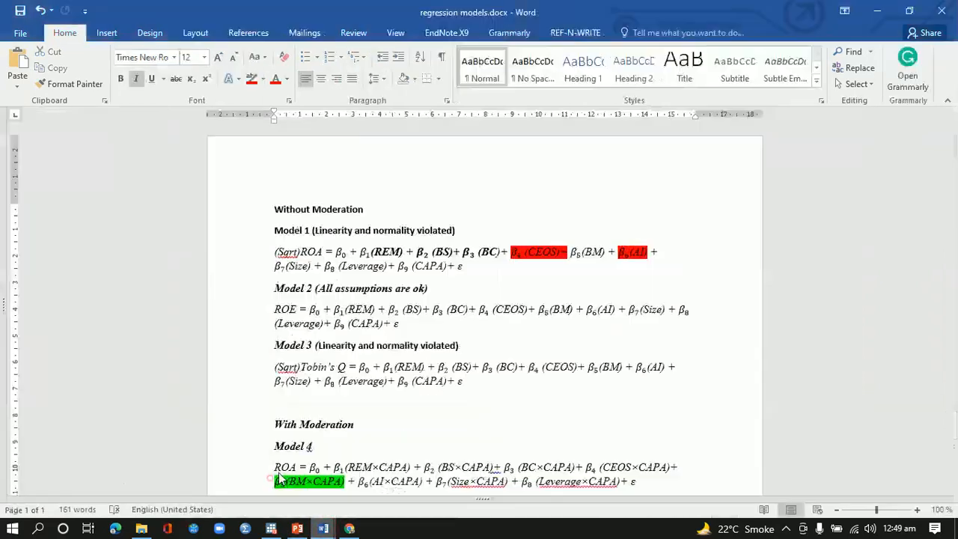
drag(309, 267, 279, 267)
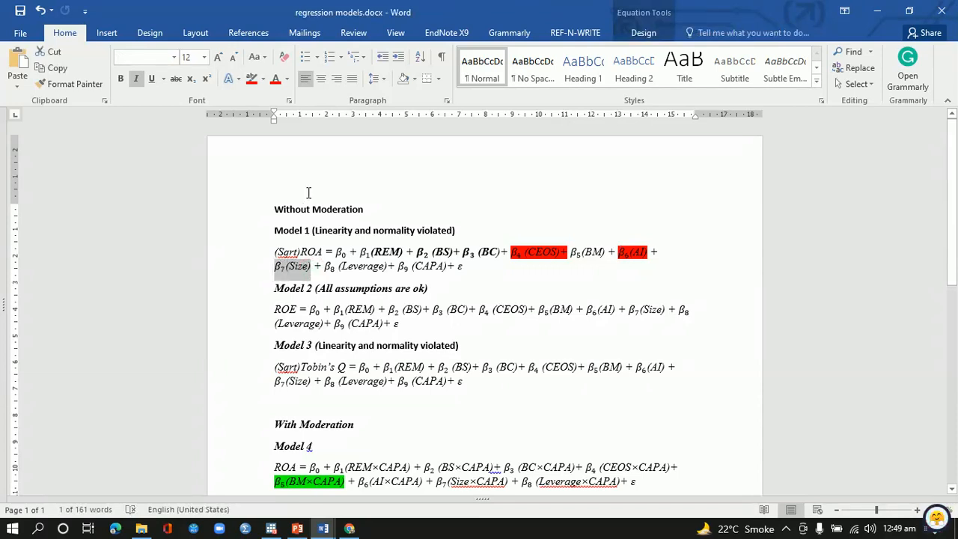
click(255, 80)
click(355, 277)
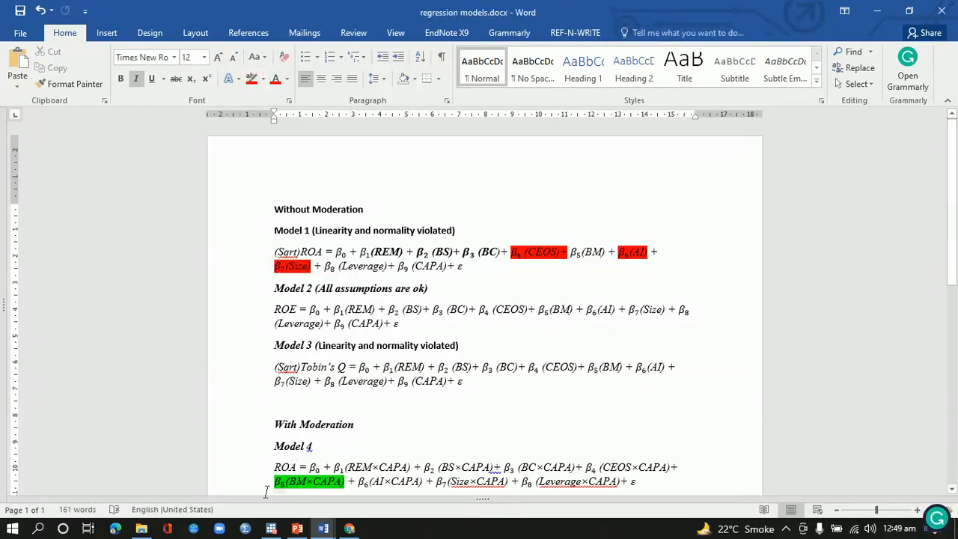
- Compare the expected sign of hypothesis H8 on PowerPoint slide 49 with the leverage coefficient and p-value in the Stata output
click(296, 528)
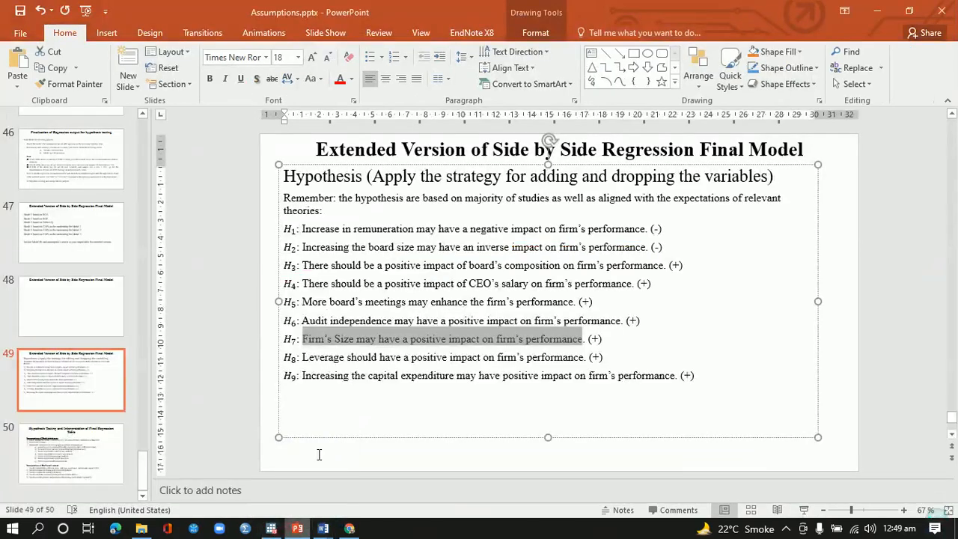
drag(303, 359, 603, 358)
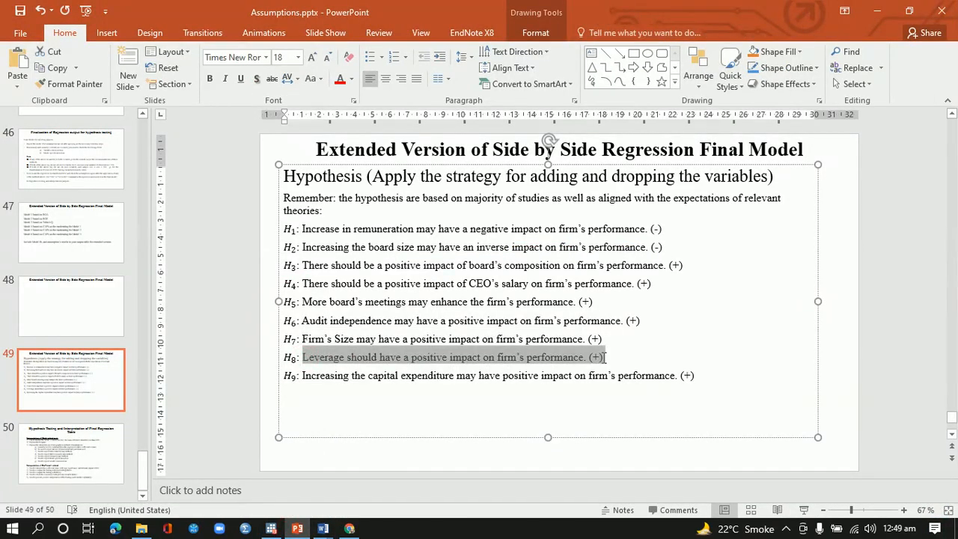
click(271, 528)
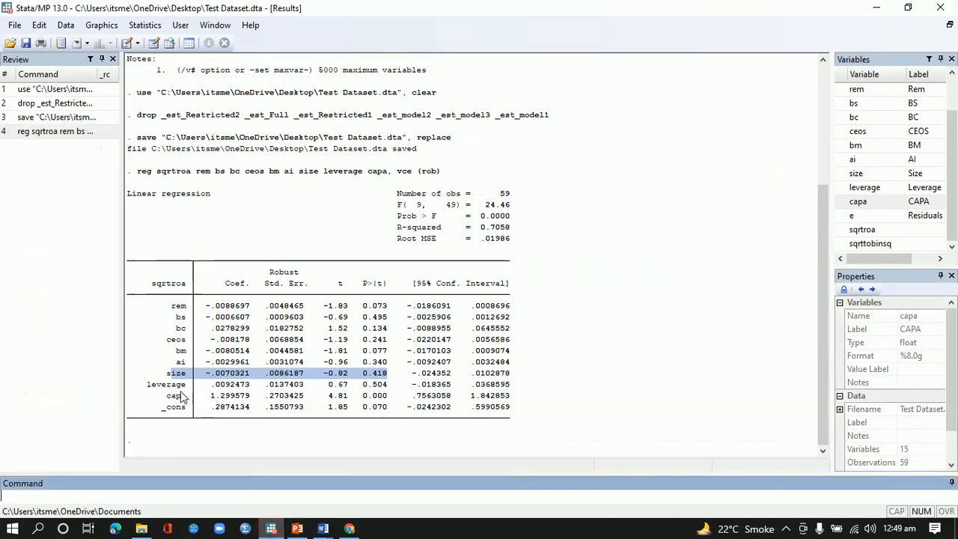
drag(212, 386, 252, 386)
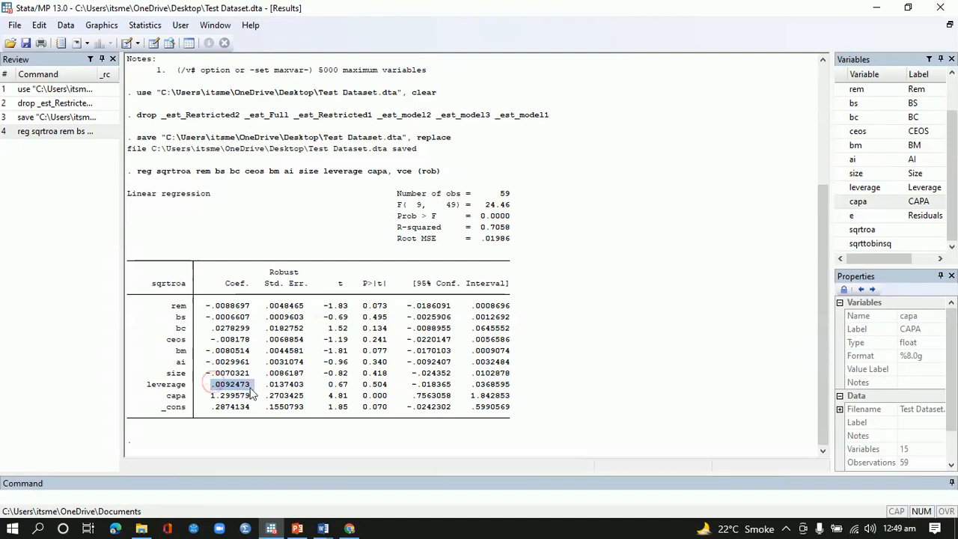
drag(362, 384, 390, 385)
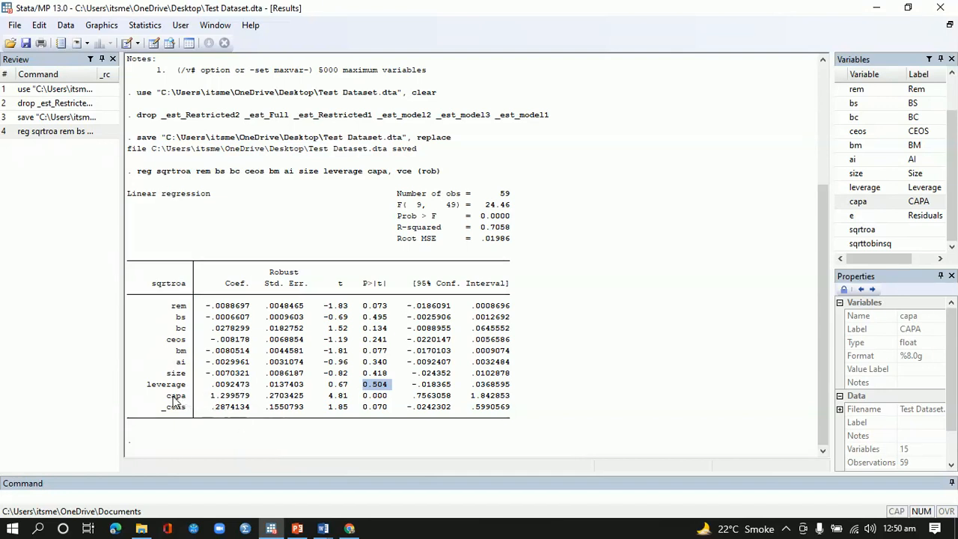
- Compare the expected sign of hypothesis H9 on PowerPoint slide 49 with the capa row of the Stata regression output
click(297, 529)
drag(308, 378, 693, 370)
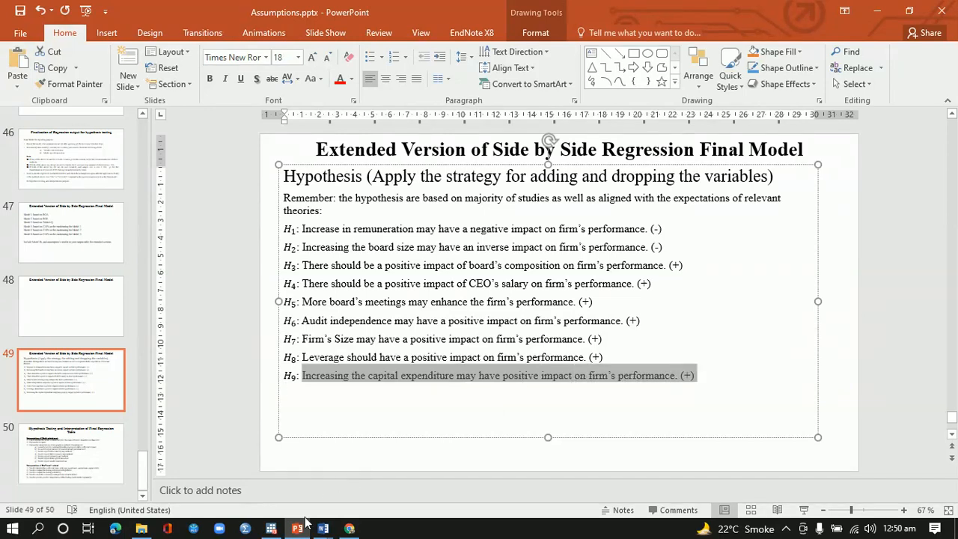
click(271, 529)
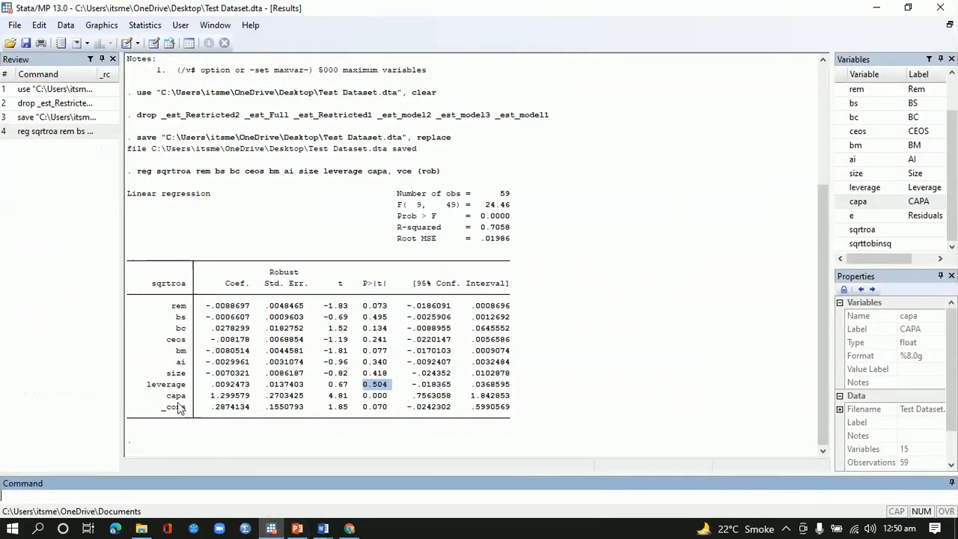
drag(166, 395, 391, 402)
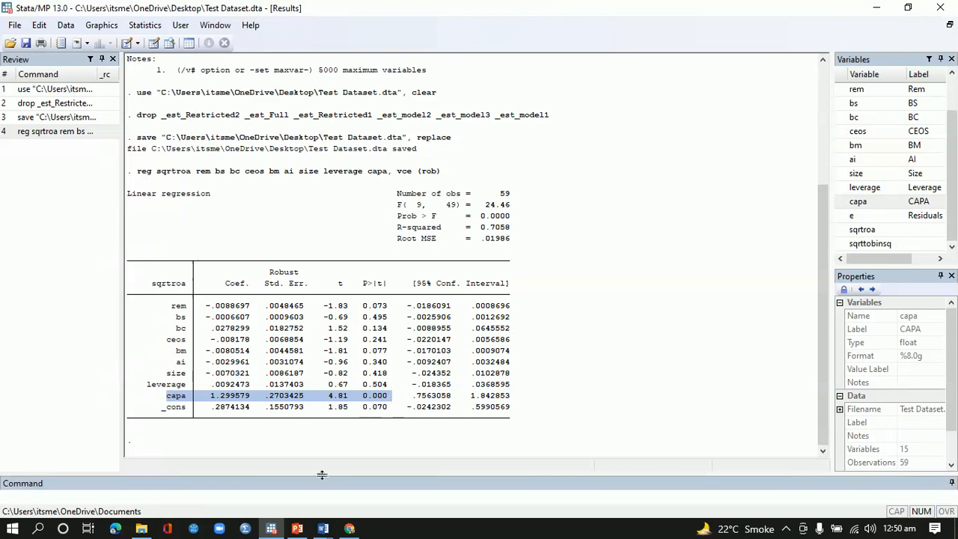
- Check the red-marked Model 1 terms in regression models.docx, then copy the earlier sqrtroa regression command into Stata's command line
mouse_move(323, 529)
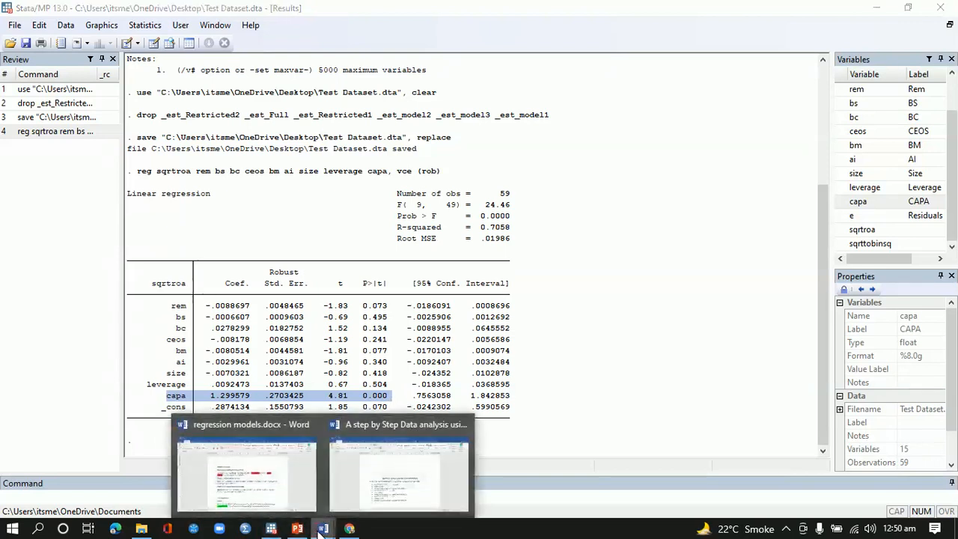
click(292, 483)
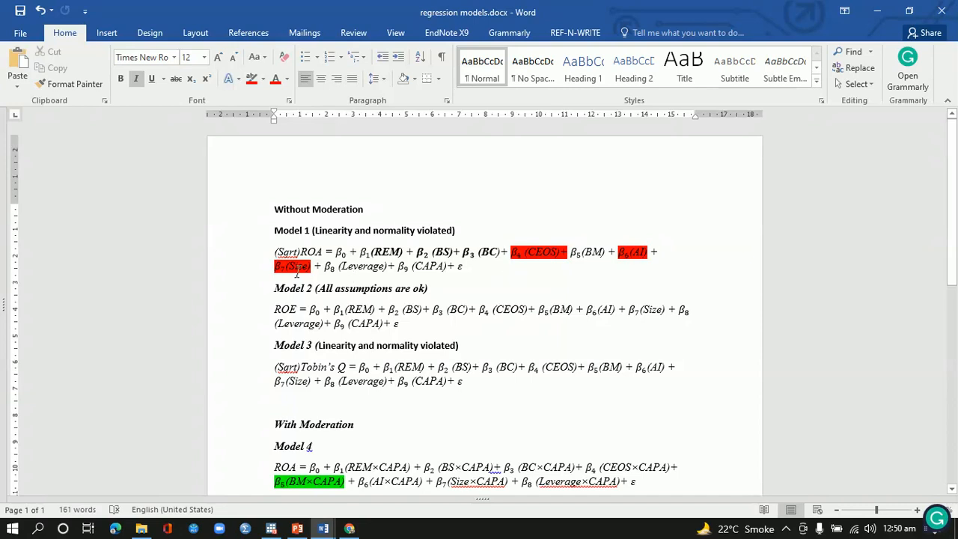
click(274, 529)
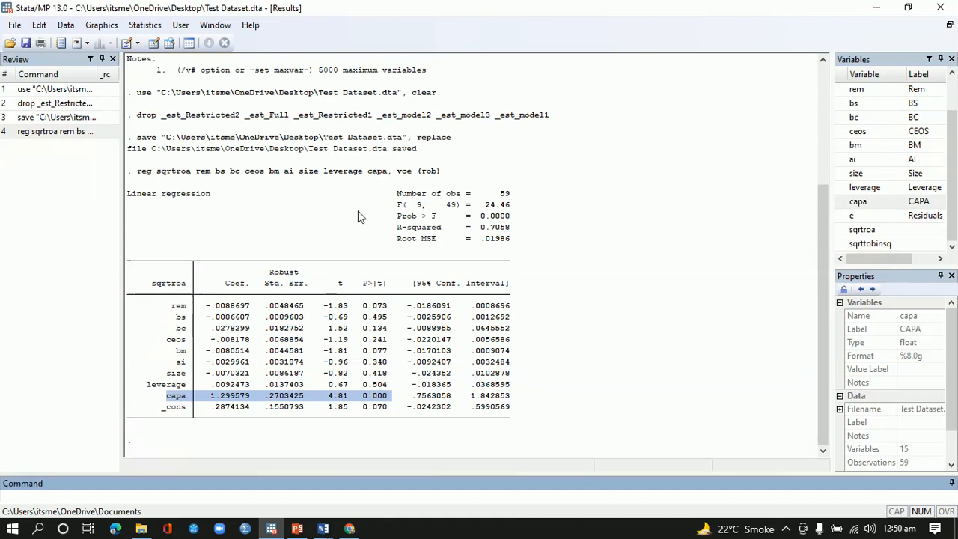
drag(138, 171, 441, 180)
key(ctrl+c)
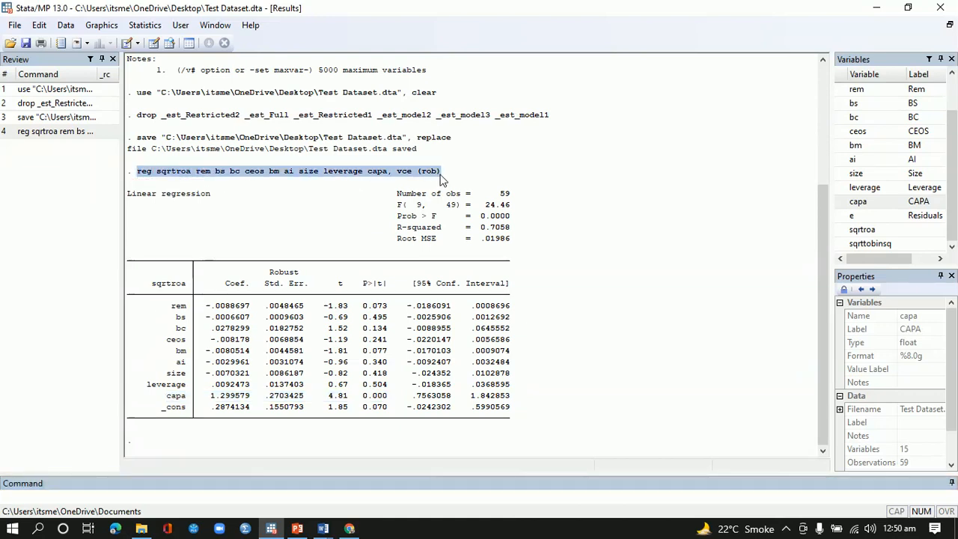
click(287, 496)
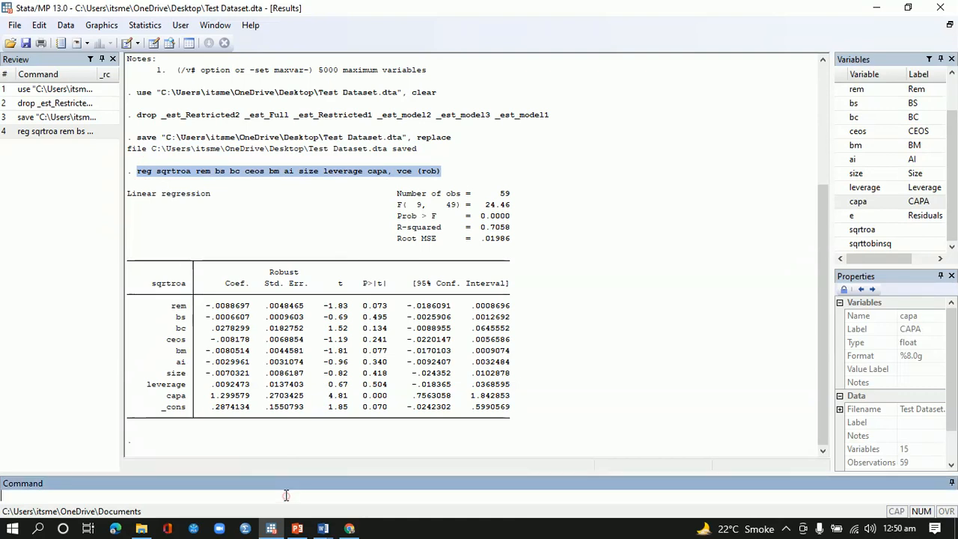
key(ctrl+v)
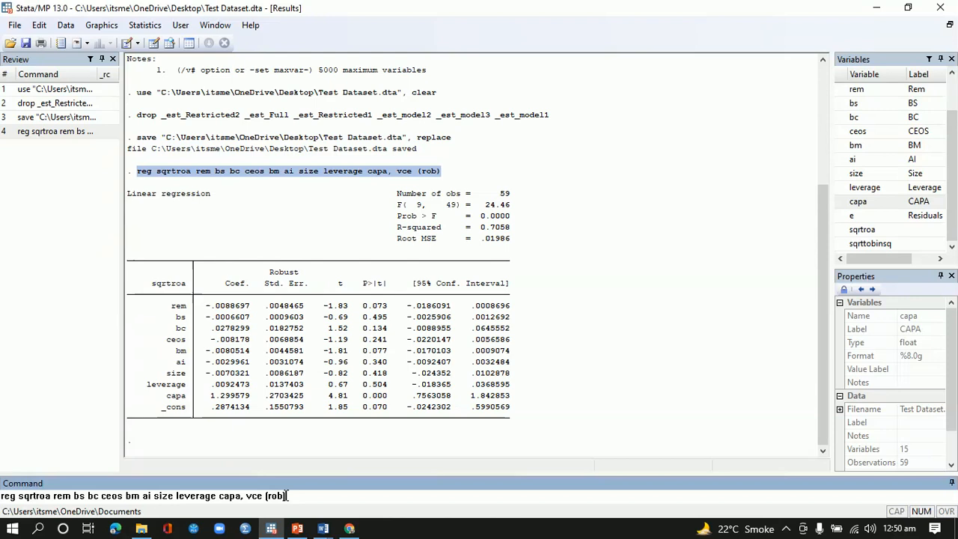
- Remove the ceos variable from the copied regression command
click(122, 497)
key(BackSpace)
key(BackSpace)
key(BackSpace)
key(BackSpace)
key(BackSpace)
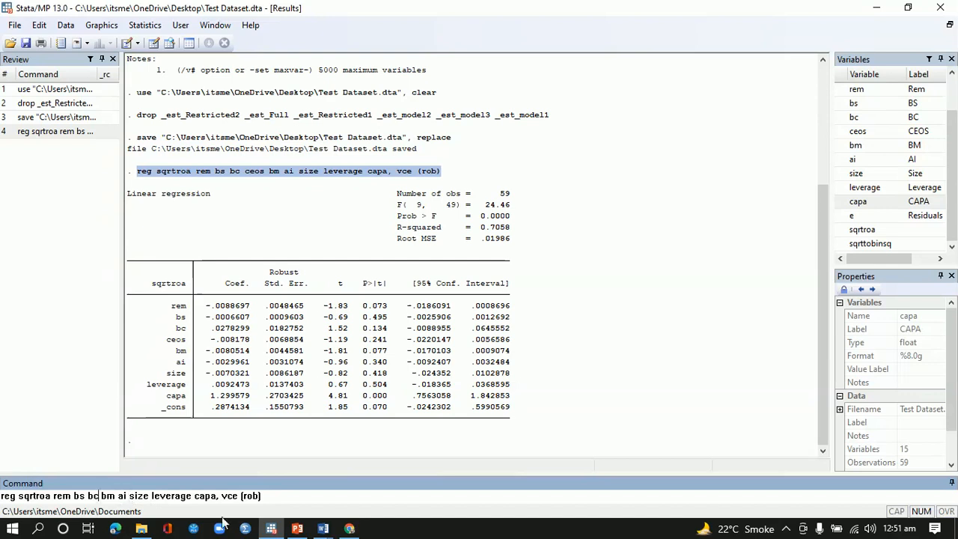
- Recheck the red-marked terms in regression models.docx in Word and remove ai and size from the Stata regression command
mouse_move(322, 528)
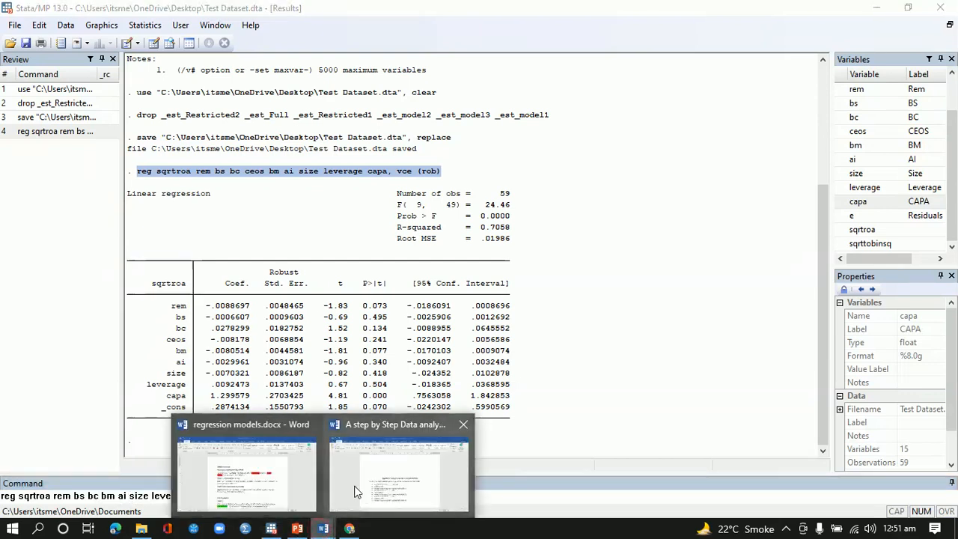
click(247, 460)
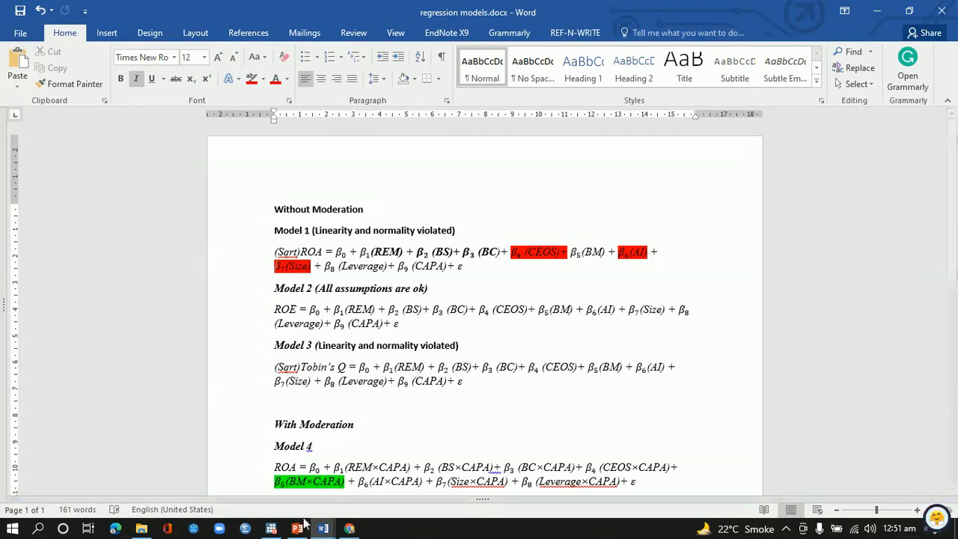
click(271, 528)
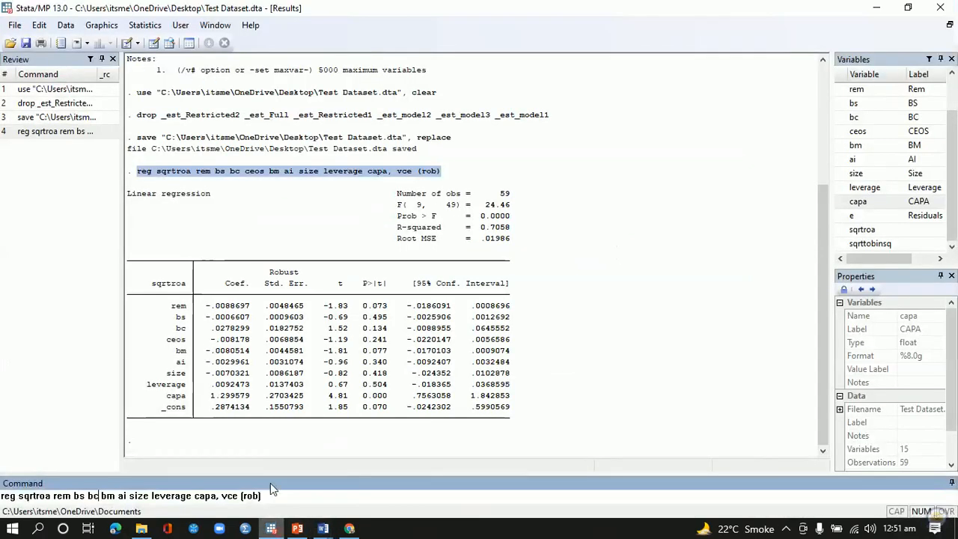
click(126, 496)
key(BackSpace)
key(BackSpace)
key(BackSpace)
key(BackSpace)
key(BackSpace)
key(BackSpace)
key(BackSpace)
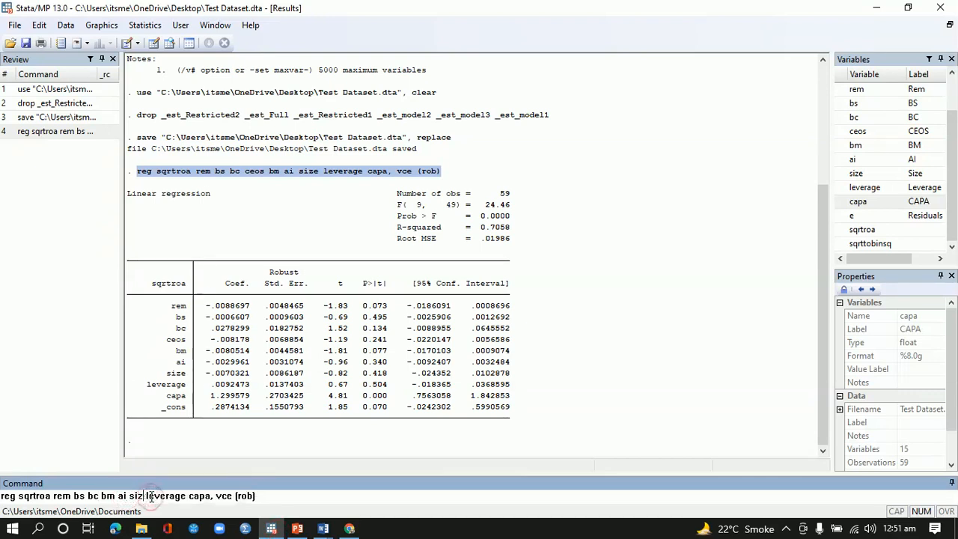
key(BackSpace)
- Run the reduced regression command reg sqrtroa rem bs bc bm leverage capa, vce (rob)
key(Right)
key(Right)
key(Right)
key(Right)
key(Right)
key(Right)
key(Right)
key(Right)
key(Right)
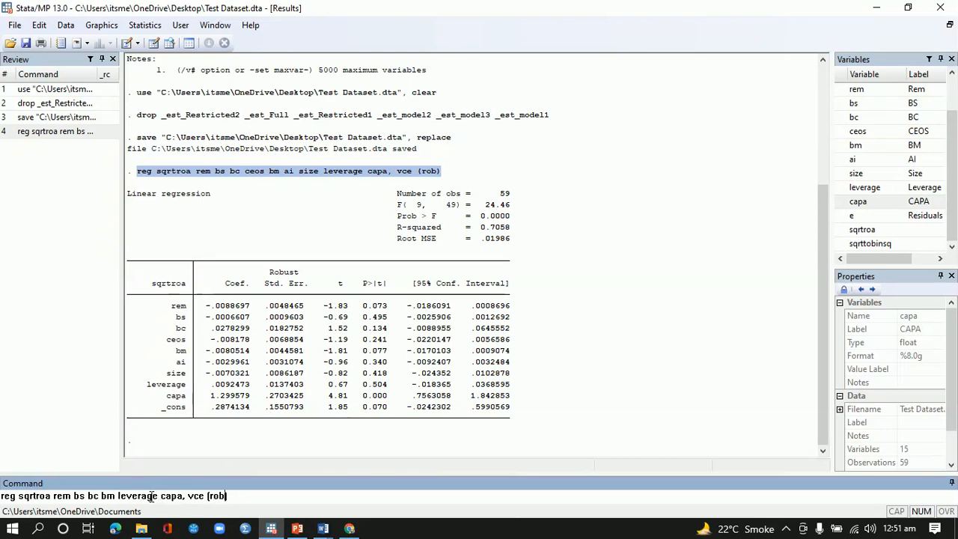
key(Return)
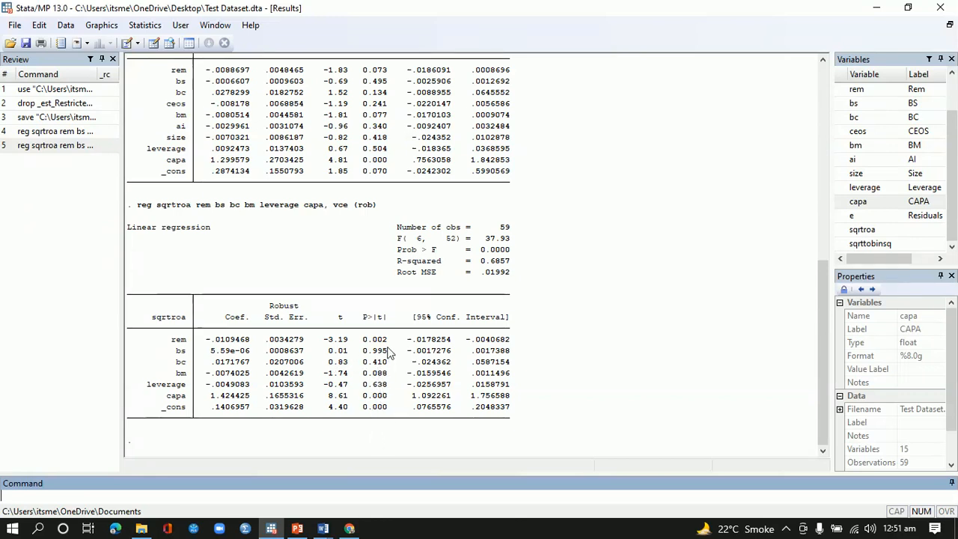
- Compare the bs row of the reduced Stata regression with the expected sign of hypothesis H2 on PowerPoint slide 49
drag(388, 353, 182, 358)
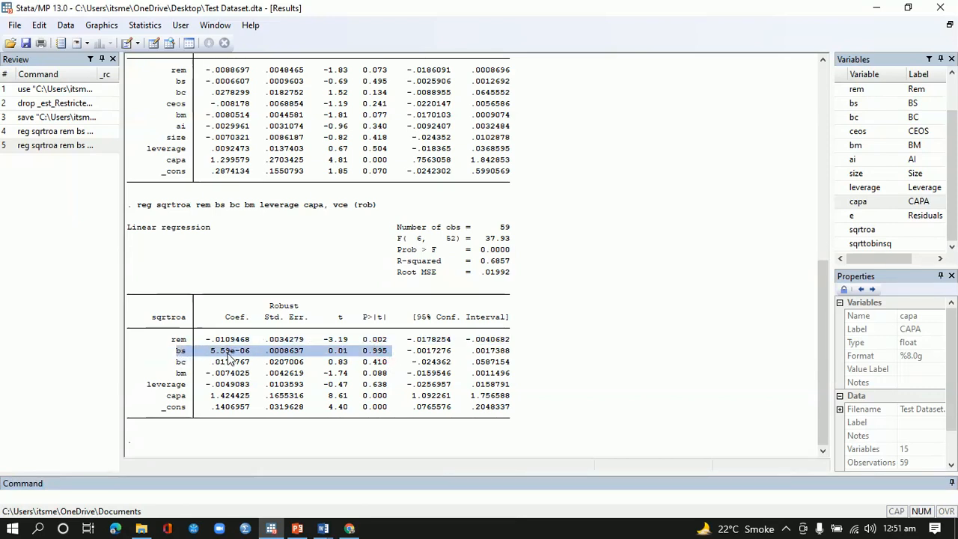
click(297, 528)
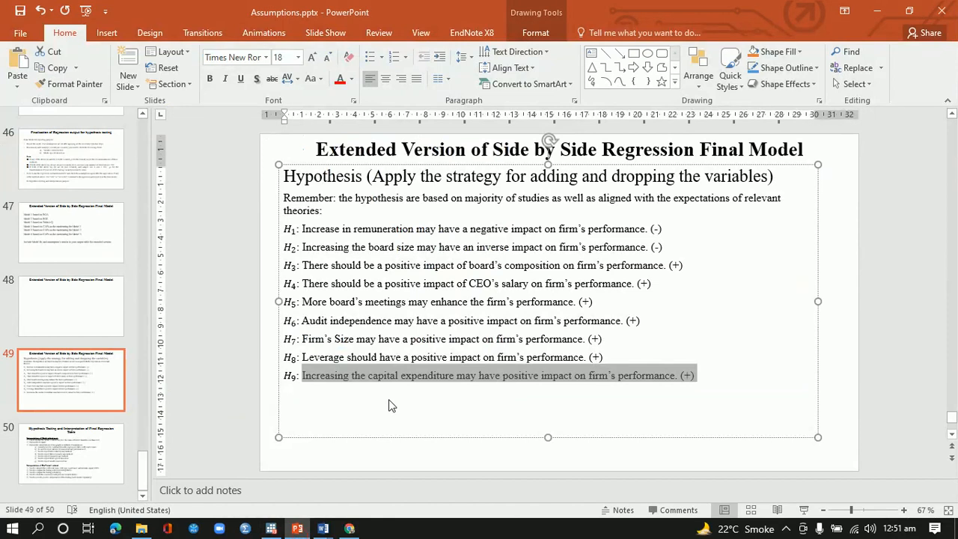
drag(302, 246, 665, 246)
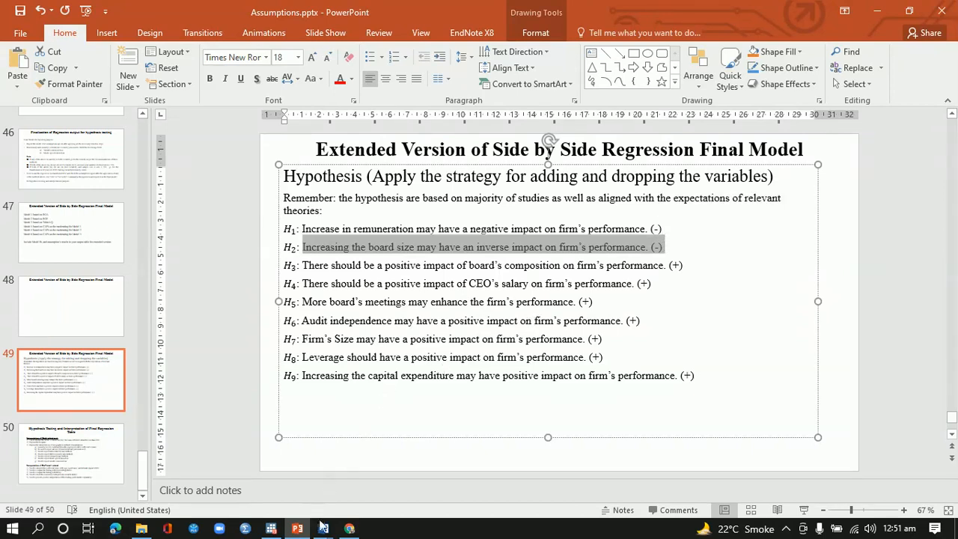
mouse_move(322, 527)
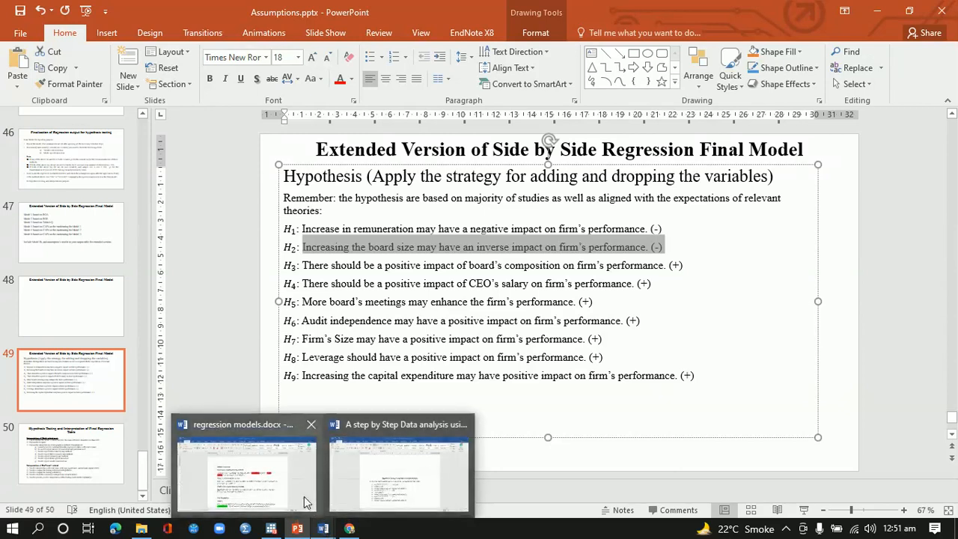
click(272, 527)
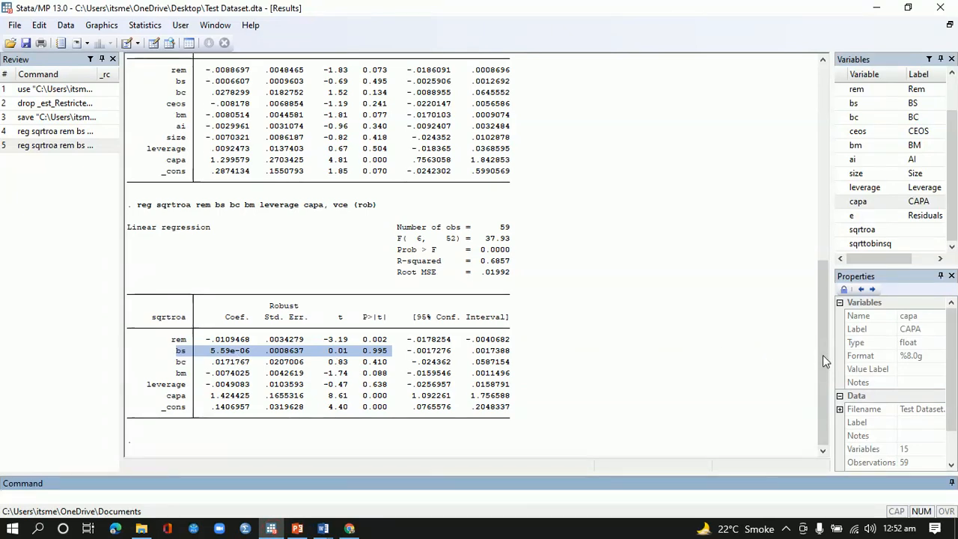
scroll(822, 355, up, 3)
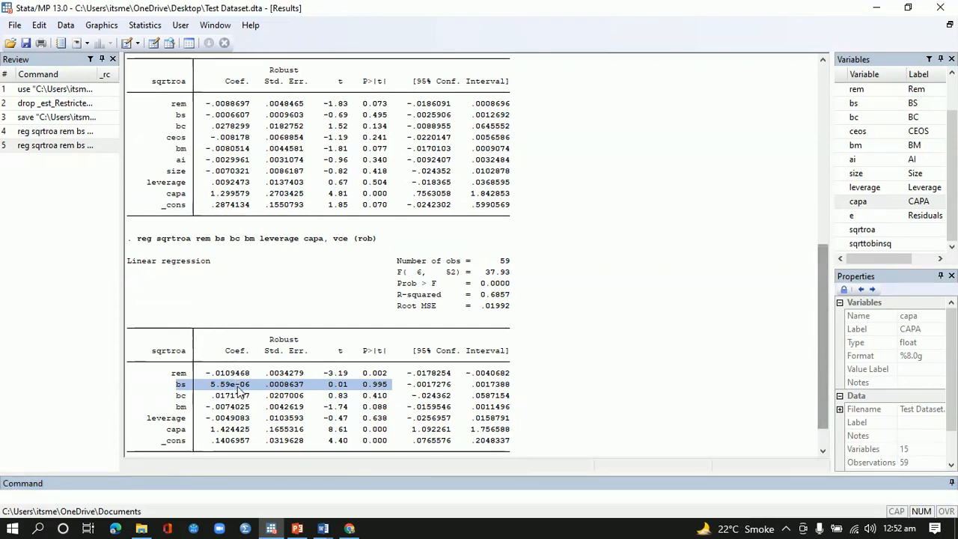
- Switch to regression models.docx in Word and highlight the β2 (BS) term of the Model 1 equation in red
click(323, 528)
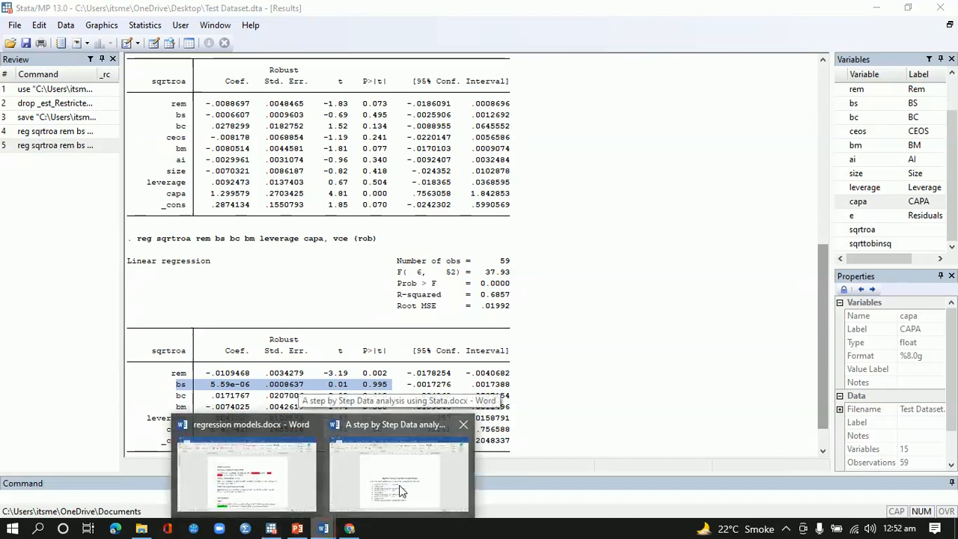
click(291, 481)
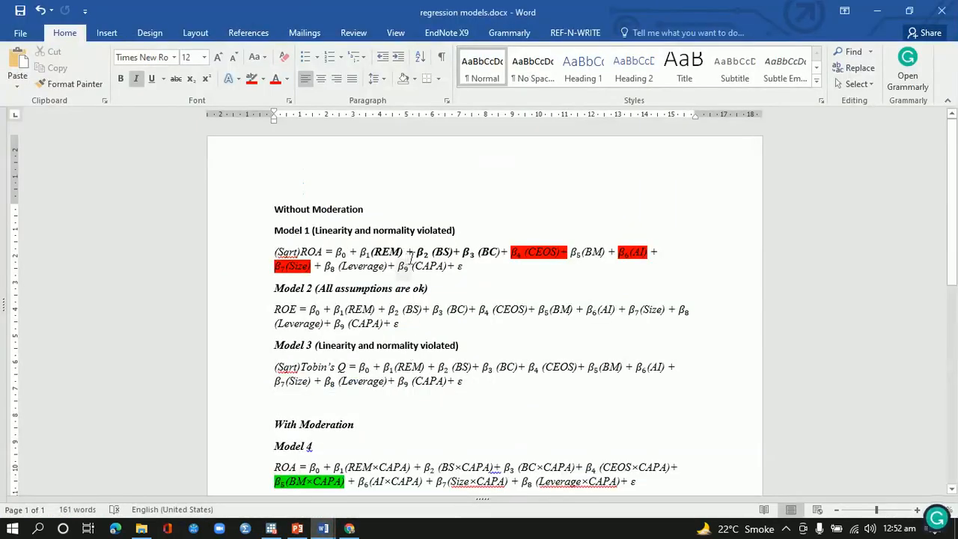
drag(451, 255, 417, 252)
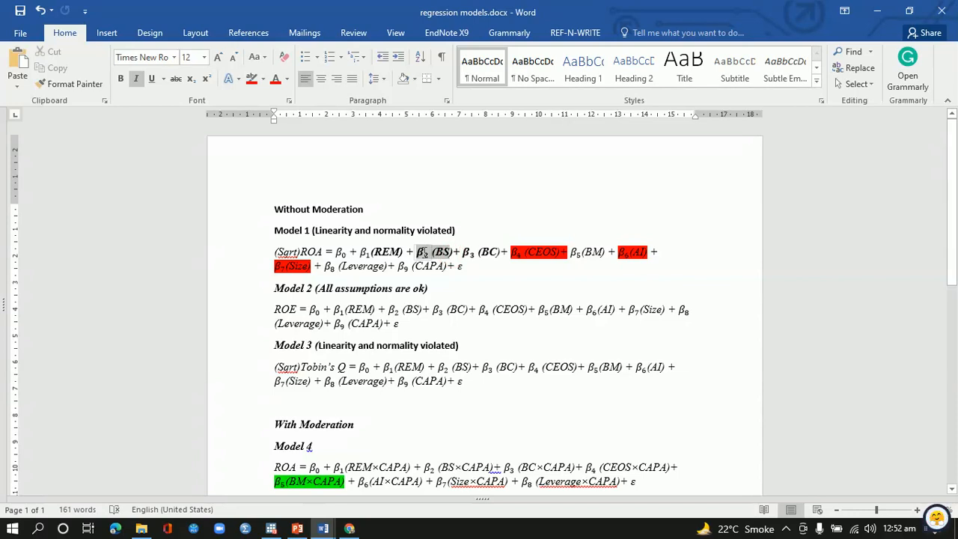
click(252, 78)
click(474, 280)
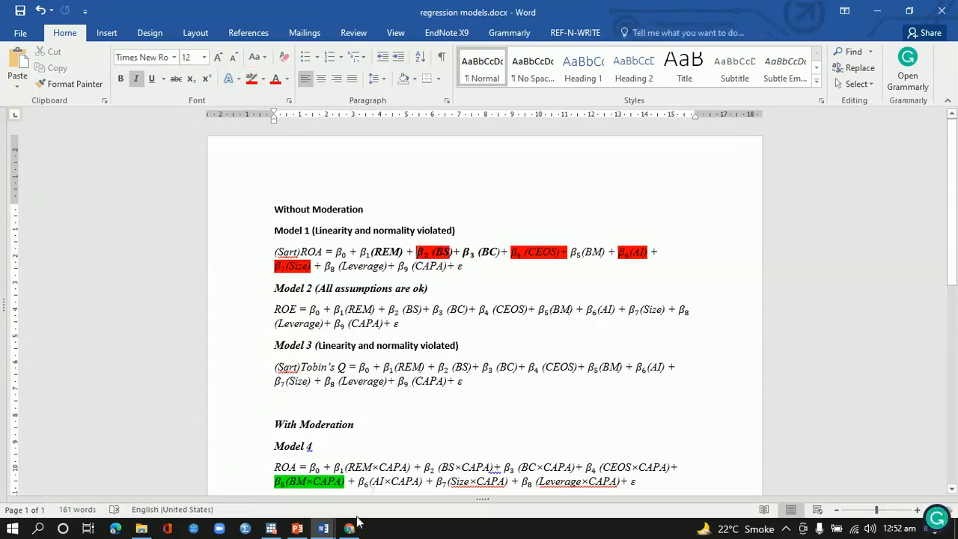
- Compare the bc row of the reduced Stata regression with the expected sign of hypothesis H3 on PowerPoint slide 49
mouse_move(297, 527)
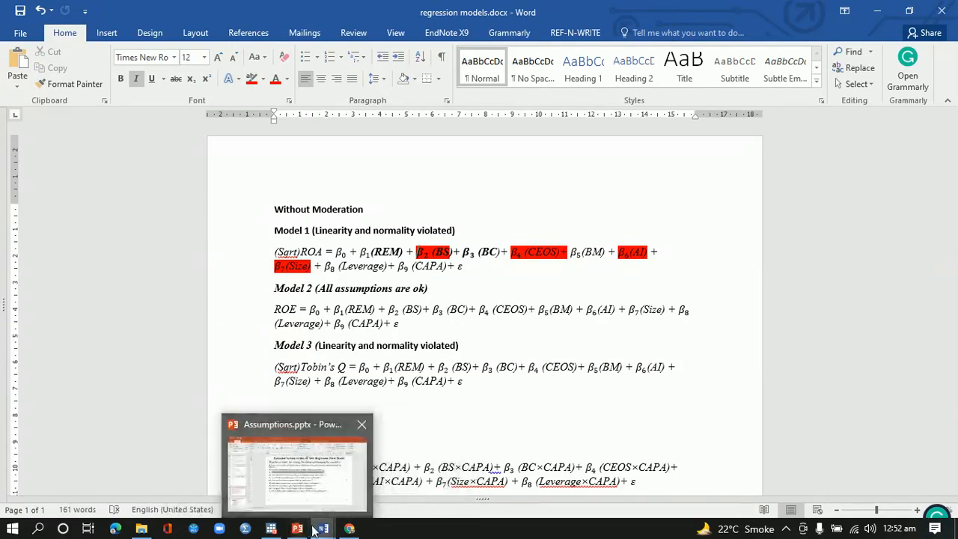
click(271, 528)
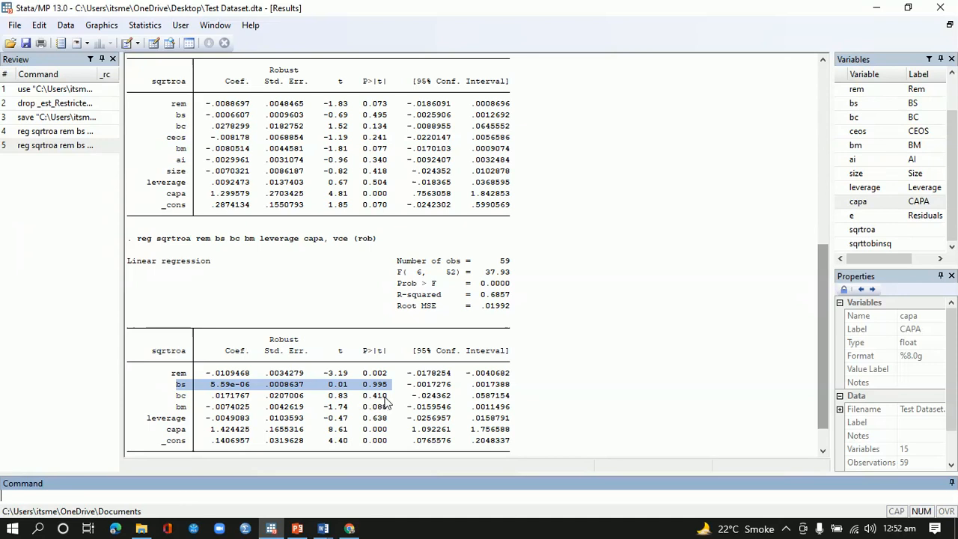
click(297, 529)
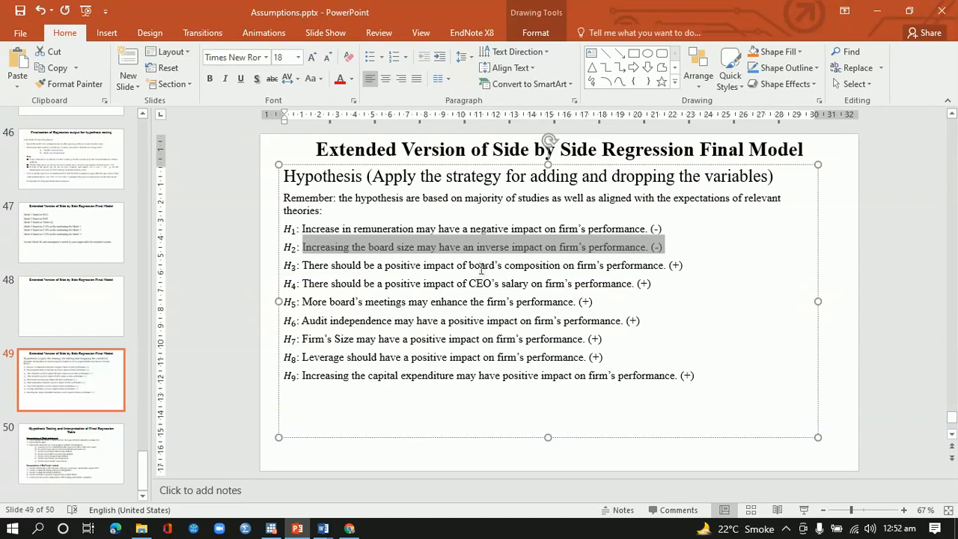
drag(470, 265, 684, 269)
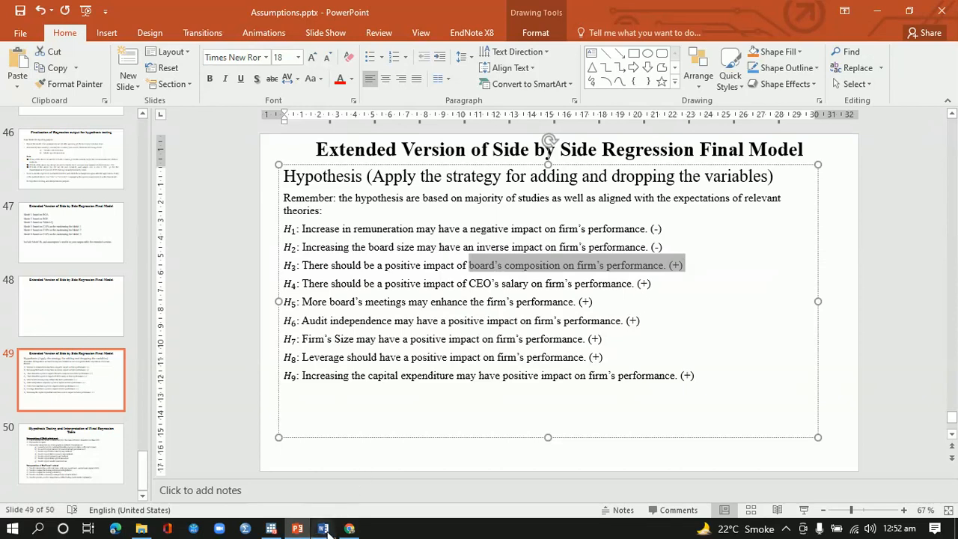
- Compare the leverage row of the reduced Stata regression with the expected sign of hypothesis H8 on PowerPoint slide 49
click(274, 529)
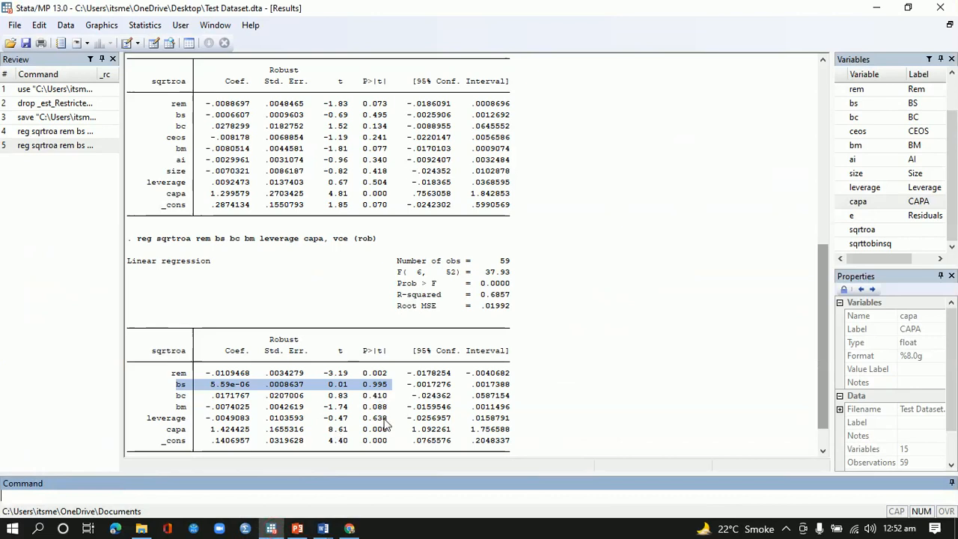
drag(386, 420, 175, 422)
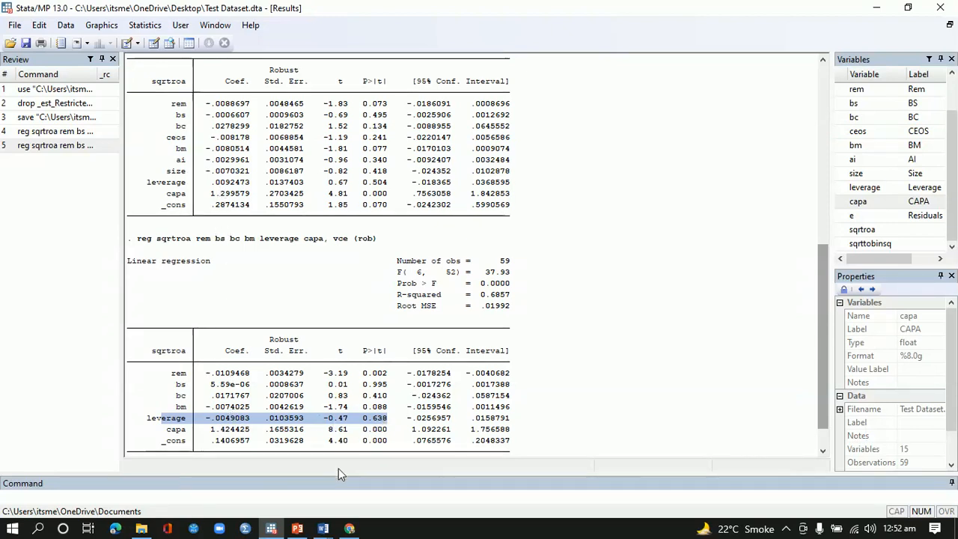
click(323, 529)
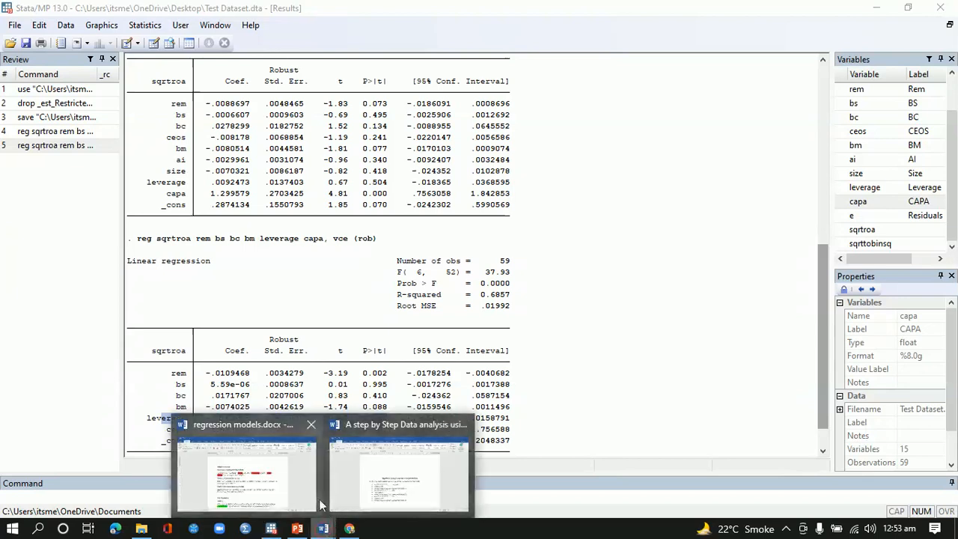
click(298, 529)
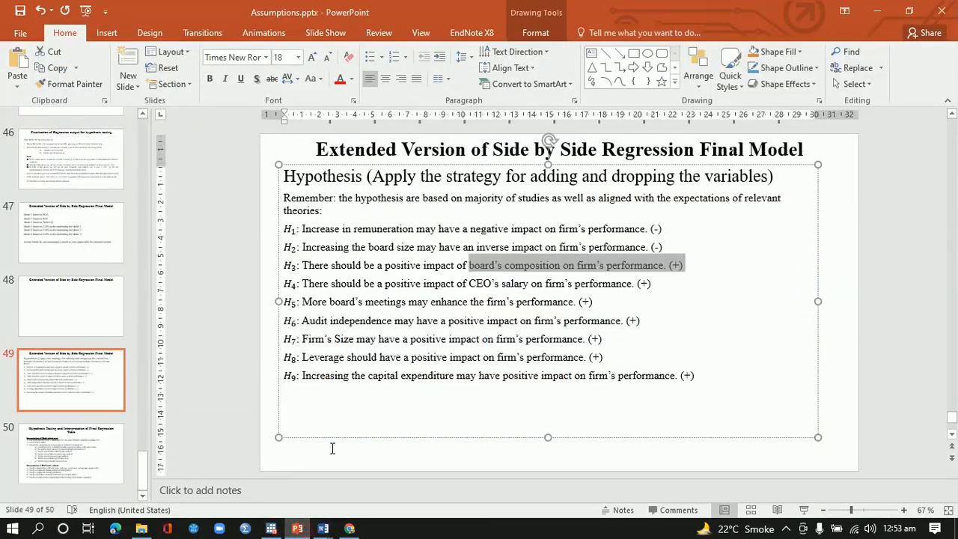
drag(306, 360, 558, 360)
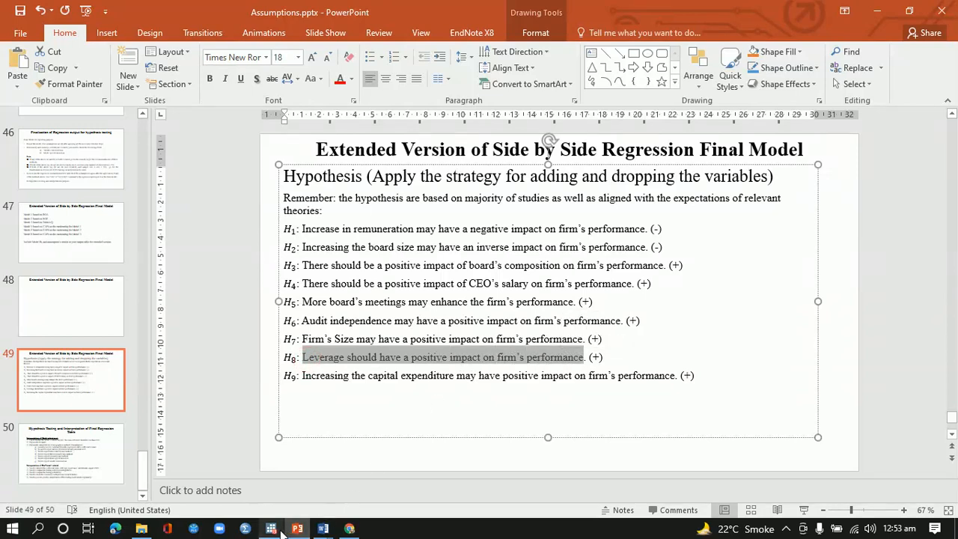
- Switch to regression models.docx in Word and highlight the word Leverage in the Model 1 equation in red
mouse_move(322, 528)
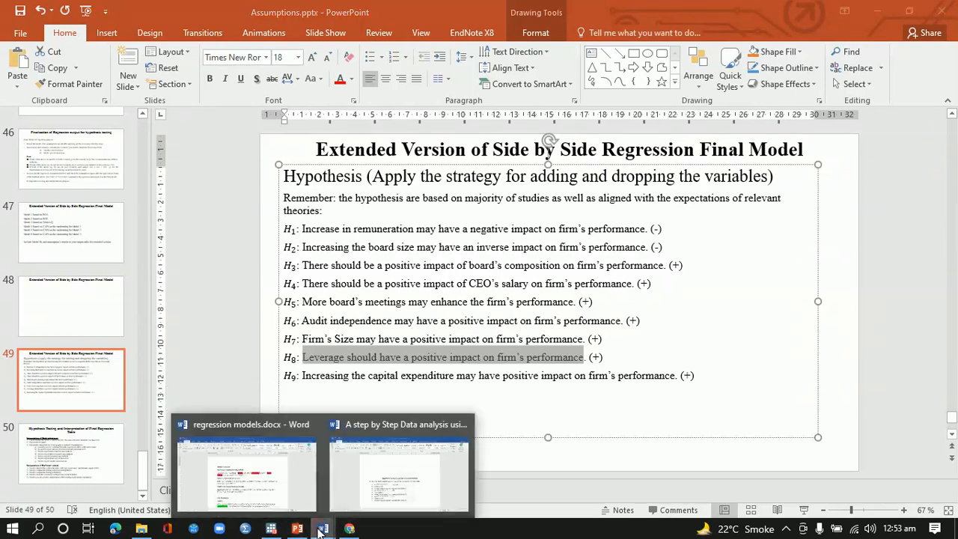
click(300, 423)
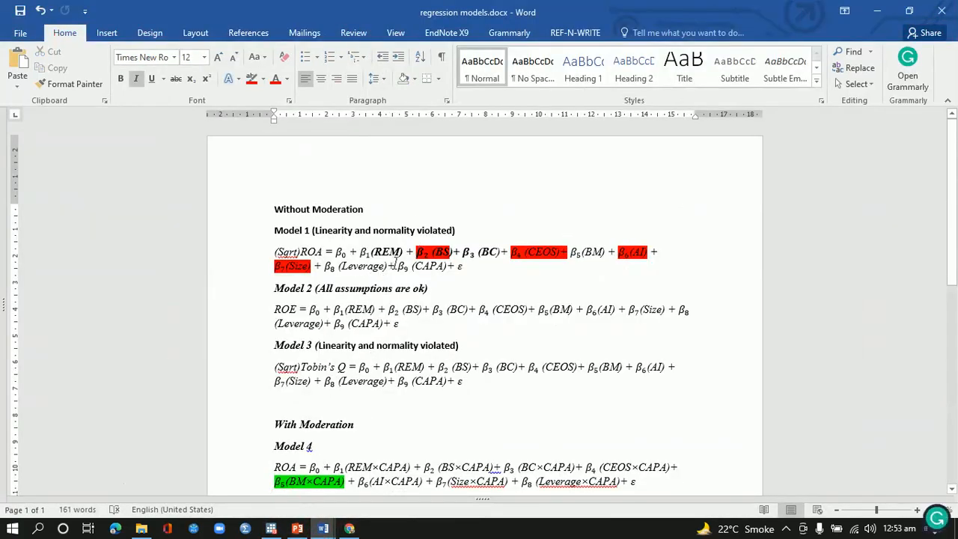
drag(389, 265, 339, 266)
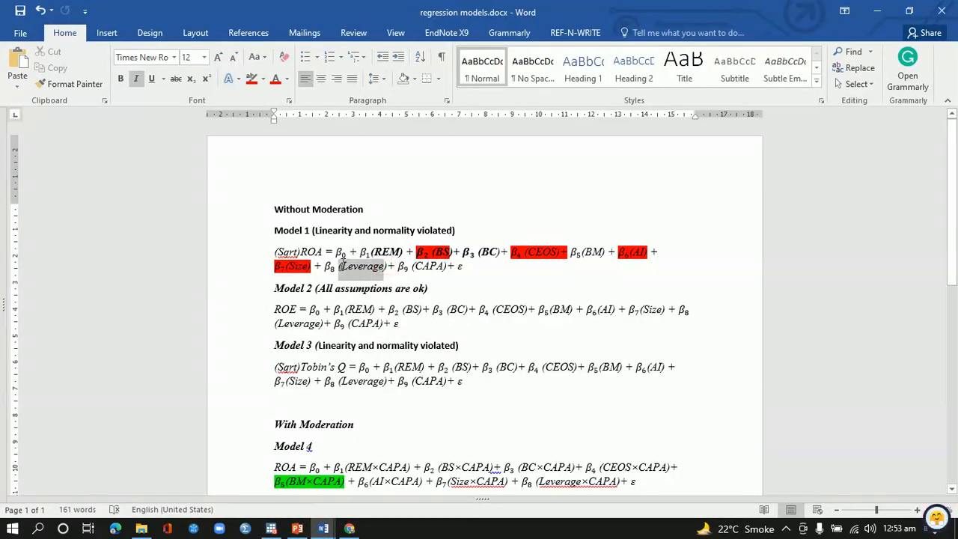
click(397, 240)
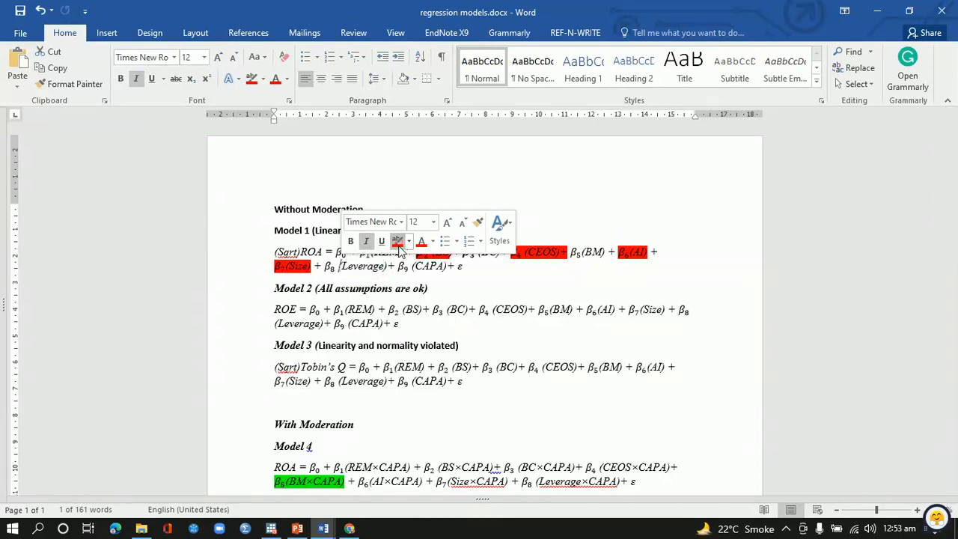
click(404, 268)
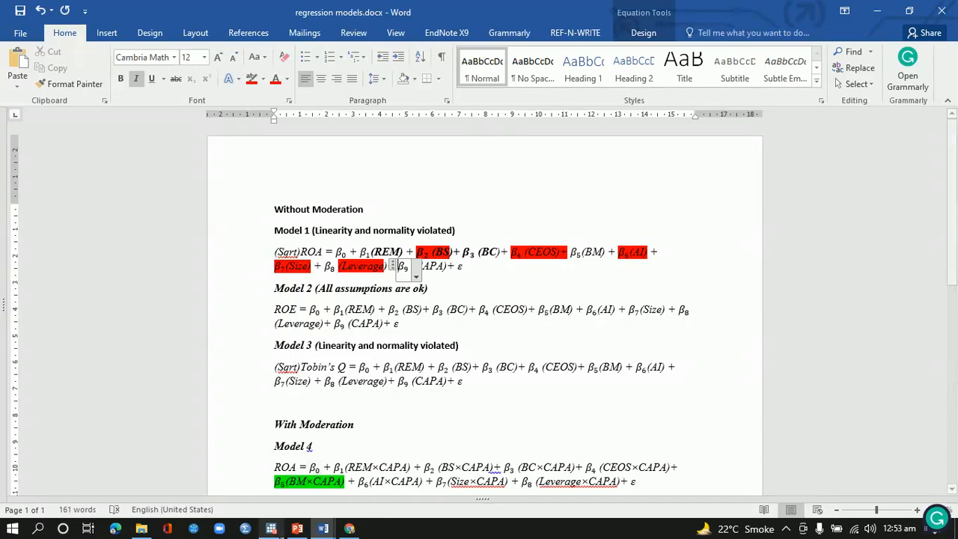
- Switch to Stata and copy the last regression command from the results back into the command line for editing
click(271, 528)
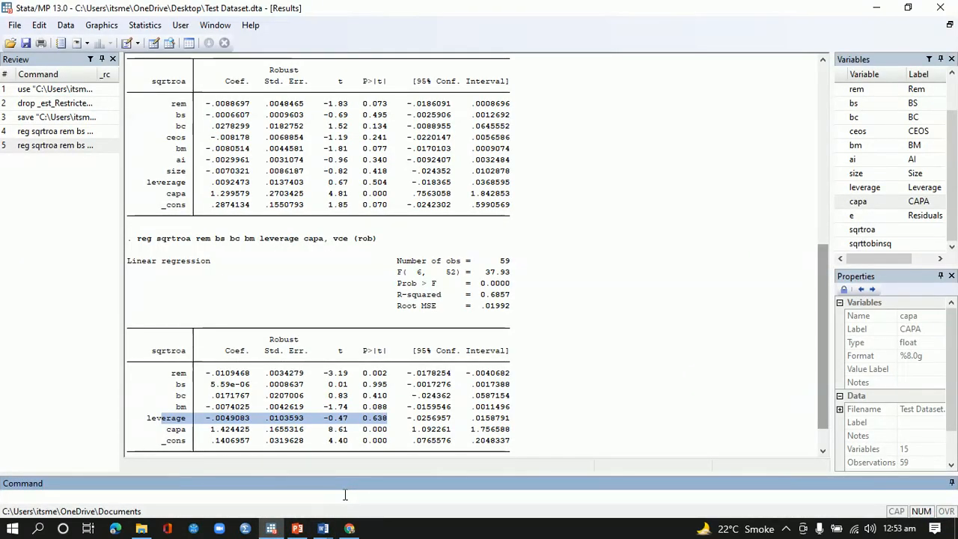
drag(378, 238, 139, 246)
key(ctrl+c)
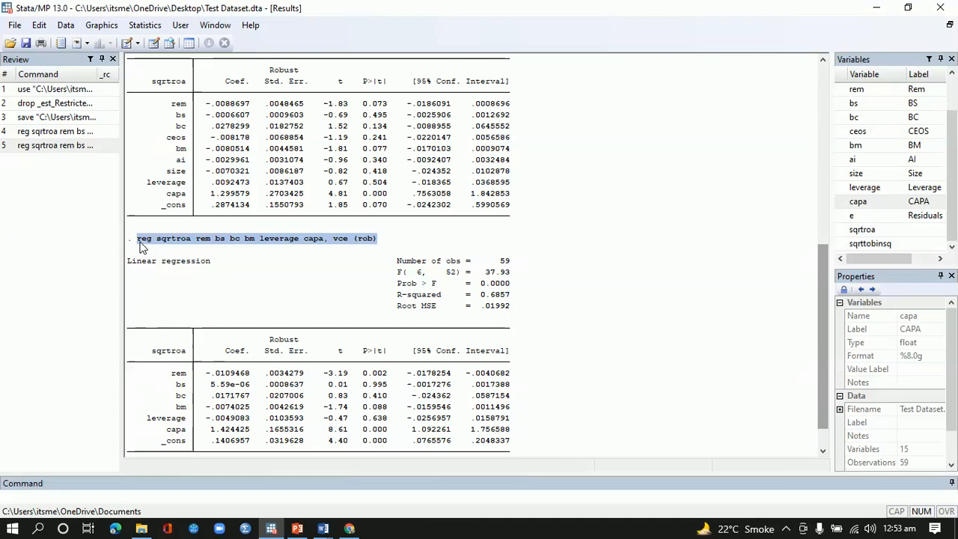
click(217, 495)
key(ctrl+v)
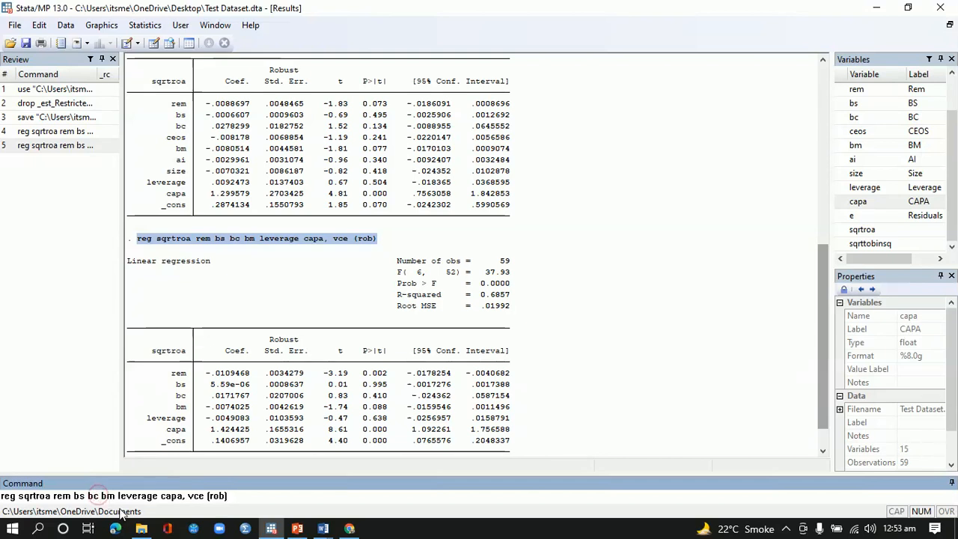
- Check in regression models.docx which Model 1 terms are highlighted red, and return to Stata
click(324, 529)
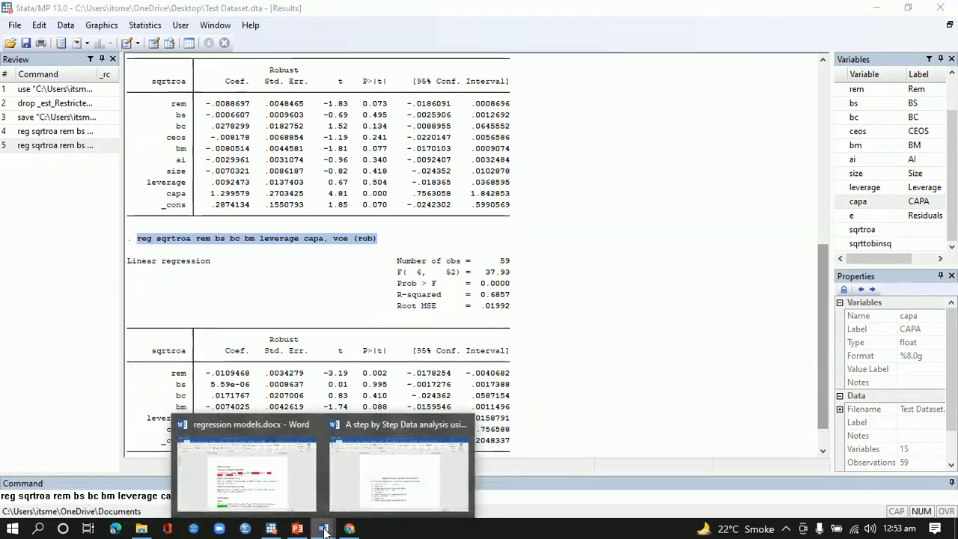
click(286, 486)
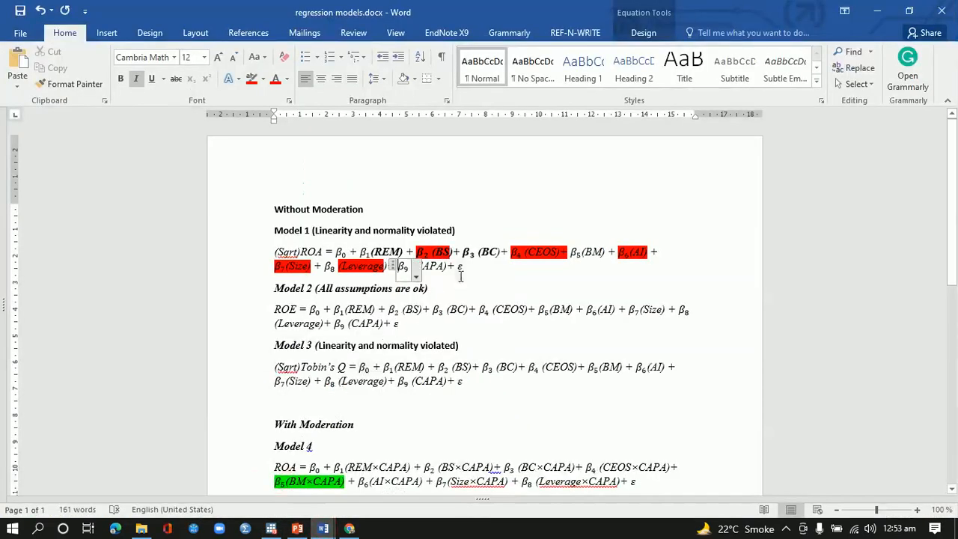
key(alt+Tab)
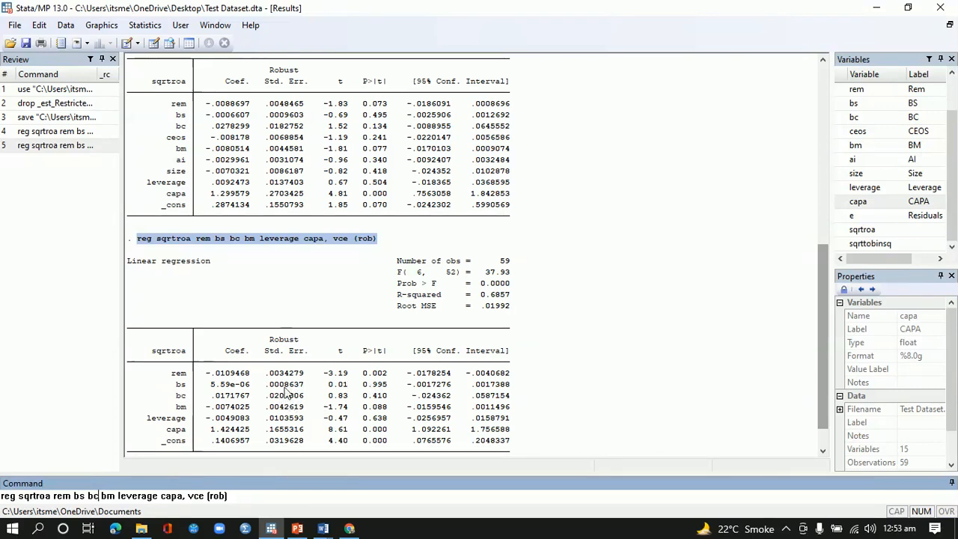
mouse_move(323, 528)
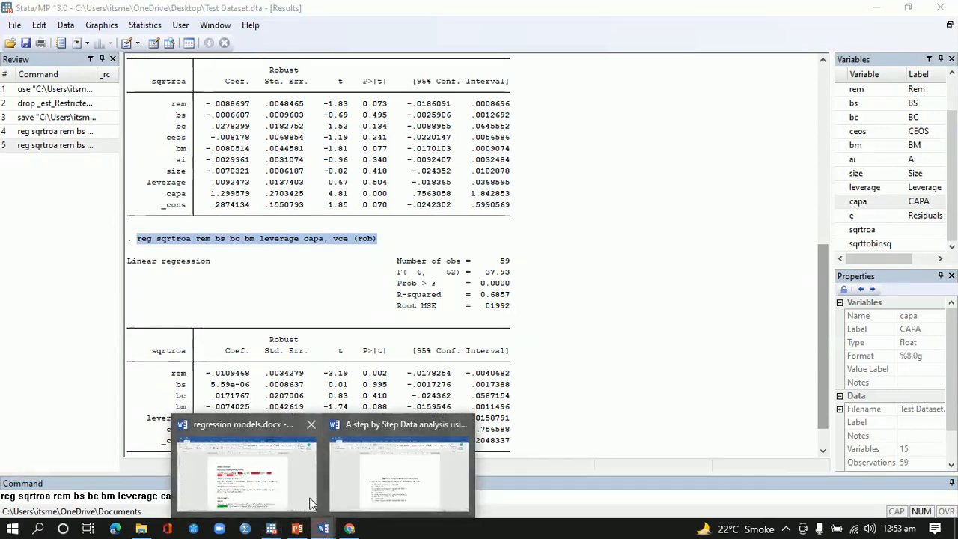
click(284, 464)
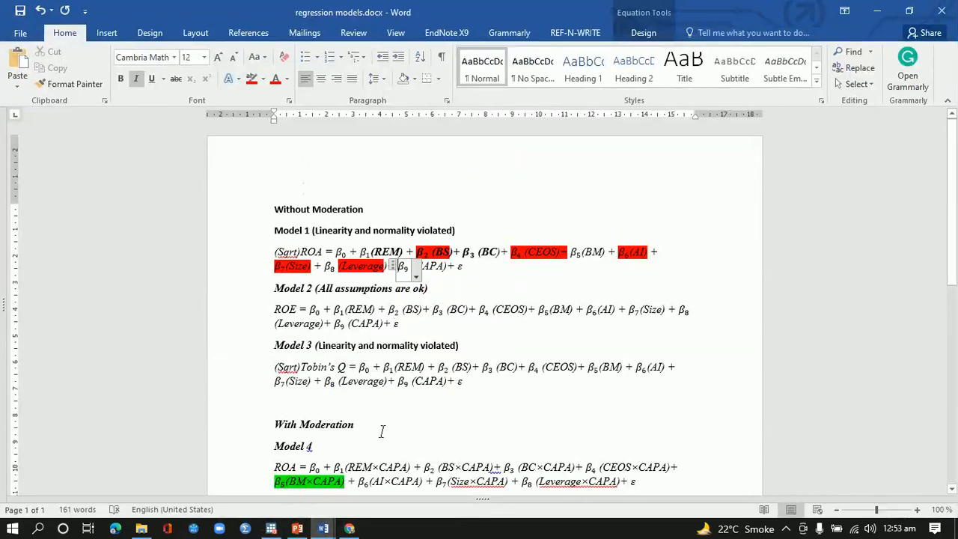
click(273, 528)
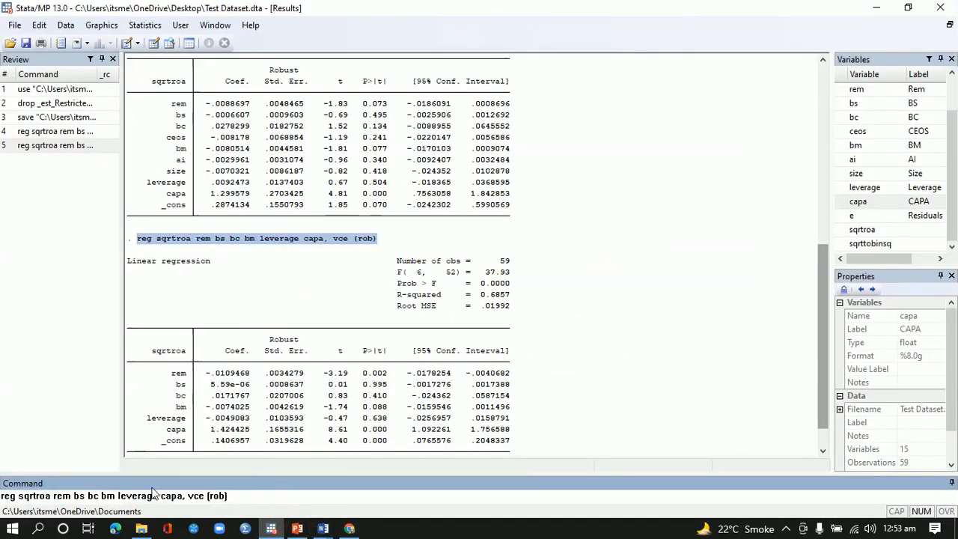
- Remove bs and leverage from the pending command and run reg sqrtroa rem bc bm capa, vce (rob)
key(BackSpace)
key(BackSpace)
key(BackSpace)
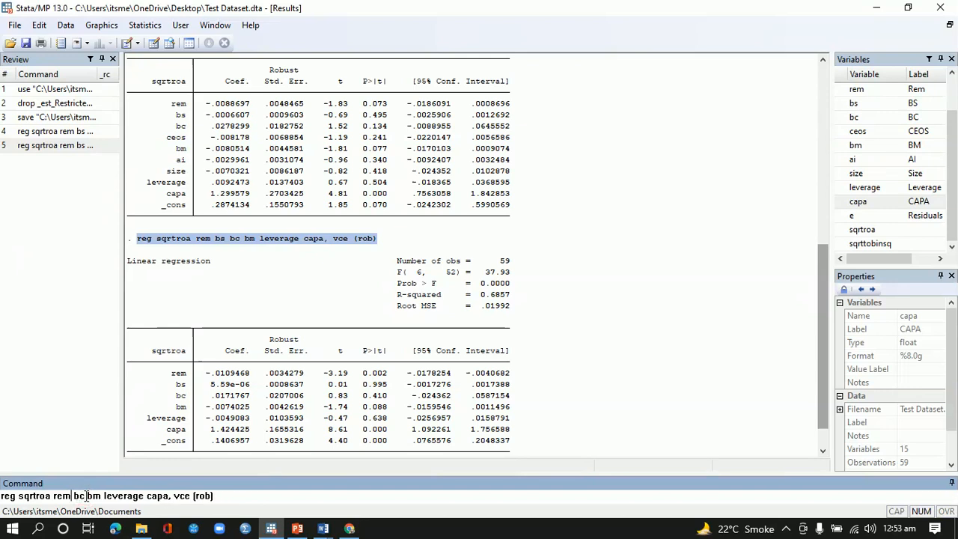
click(145, 494)
key(BackSpace)
key(BackSpace)
key(BackSpace)
key(BackSpace)
key(BackSpace)
key(BackSpace)
key(BackSpace)
key(BackSpace)
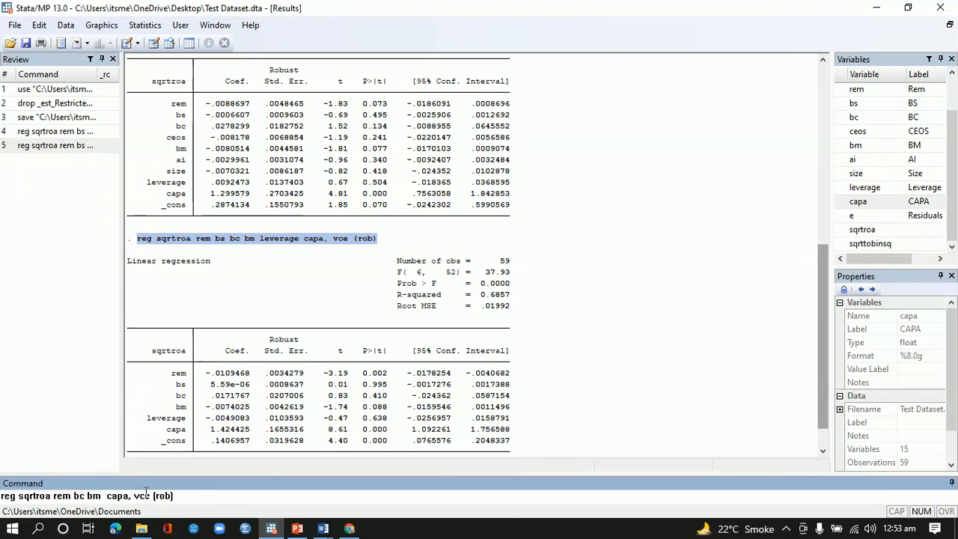
key(Delete)
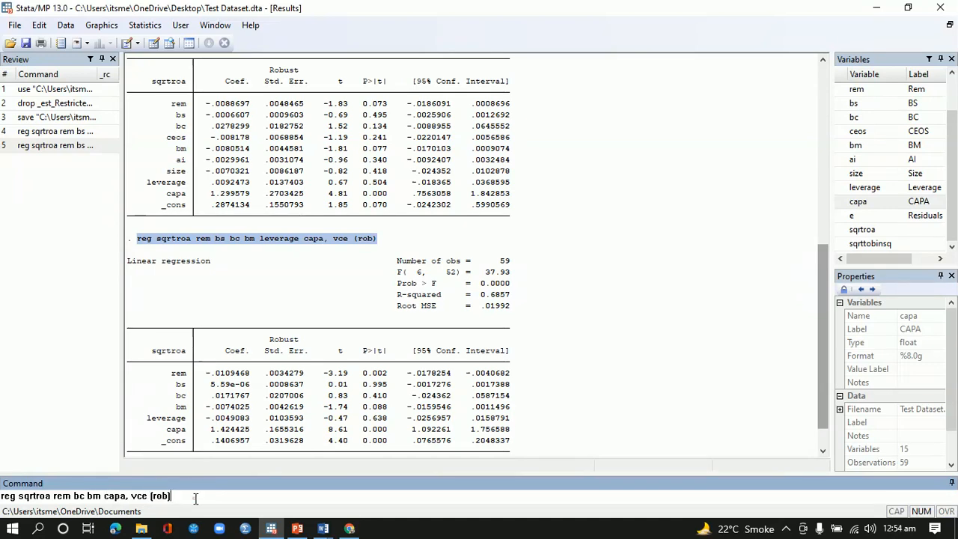
key(Return)
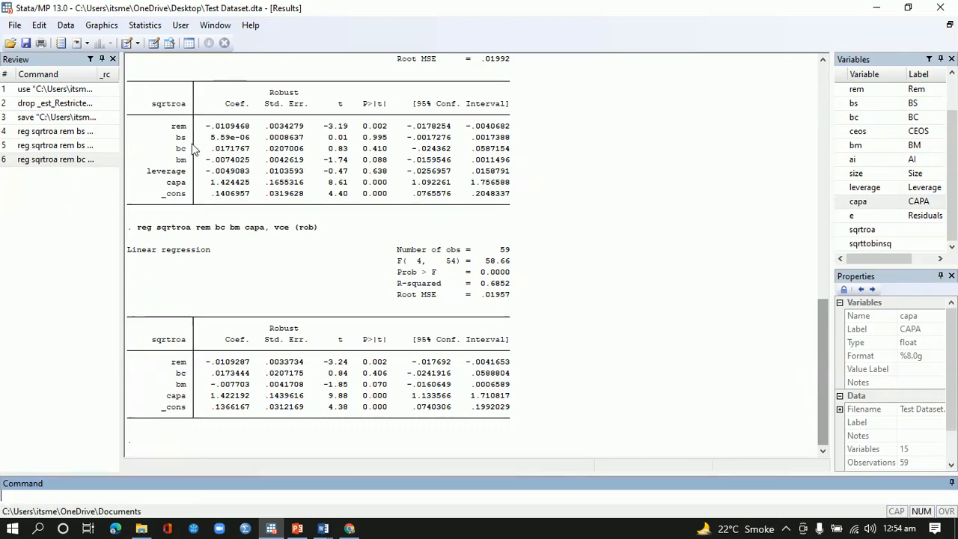
- Compare the bc row of the previous regression output with the bc row of the new one
drag(174, 150, 378, 150)
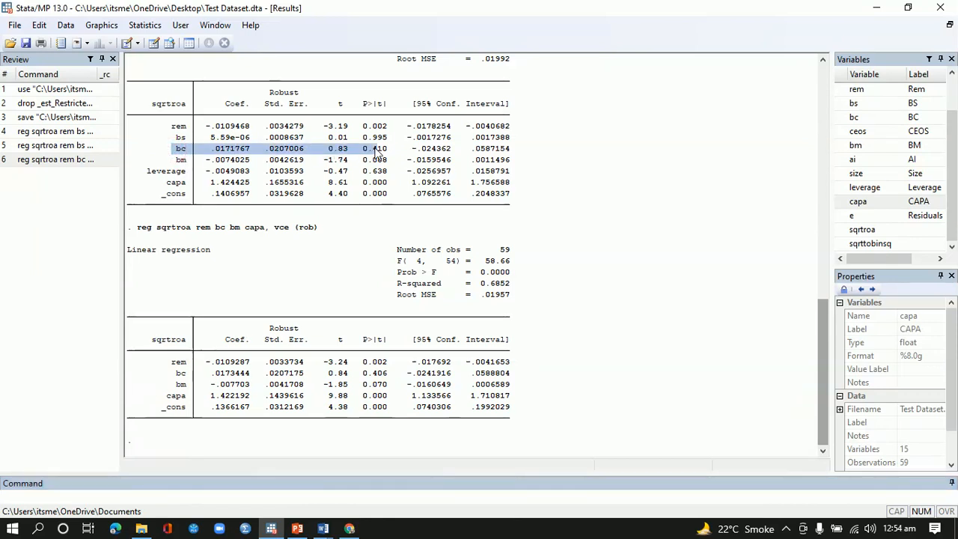
drag(177, 373, 389, 372)
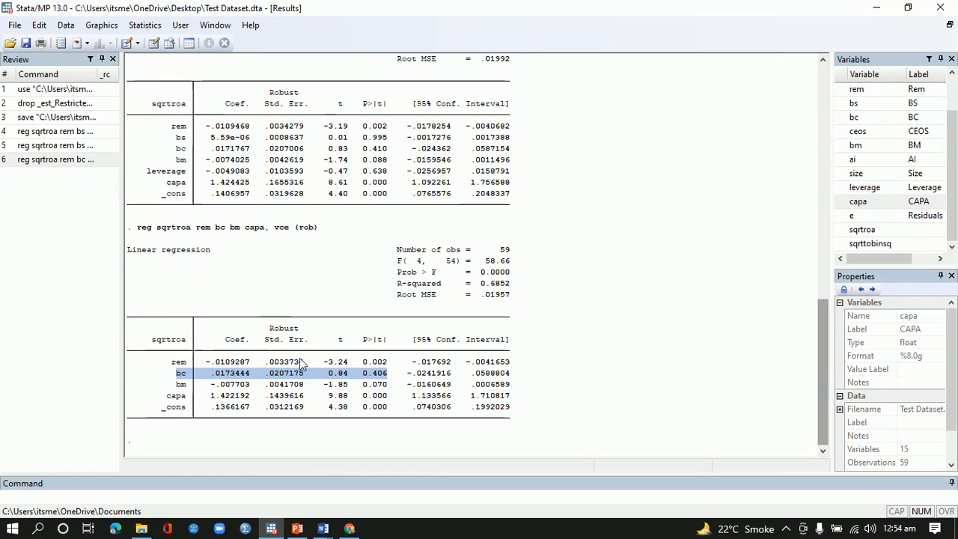
click(272, 438)
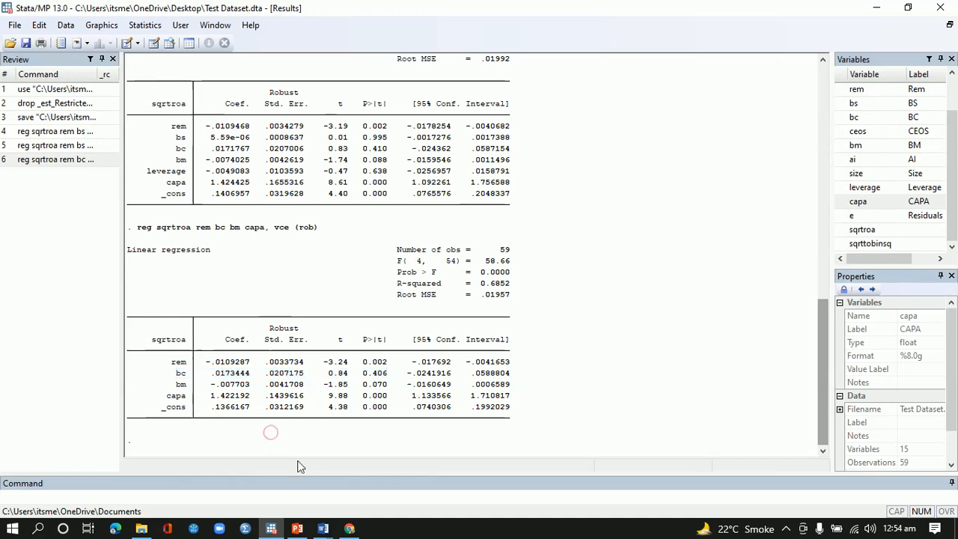
- Switch to A step by Step Data analysis using Stata.docx in Word and copy the eststo model1 line
click(323, 528)
click(348, 484)
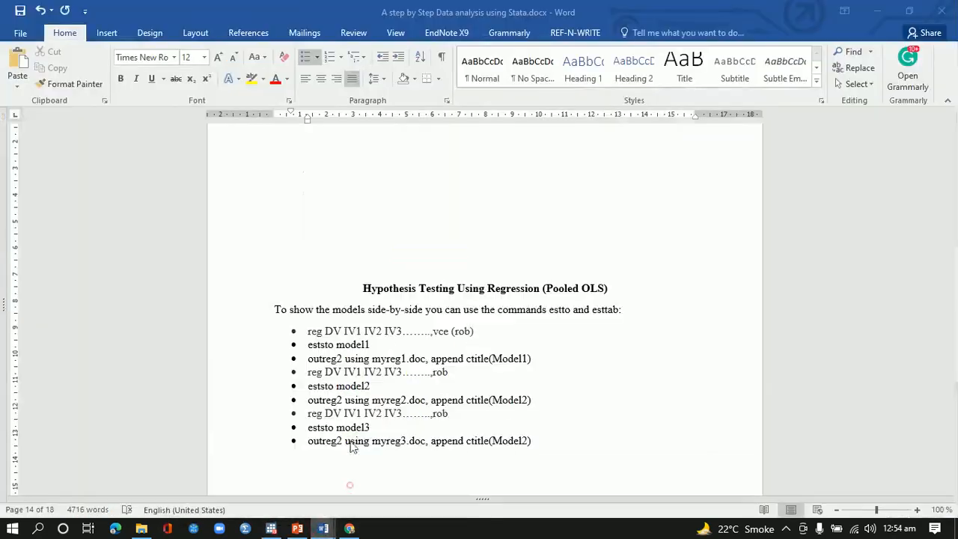
drag(381, 344, 320, 342)
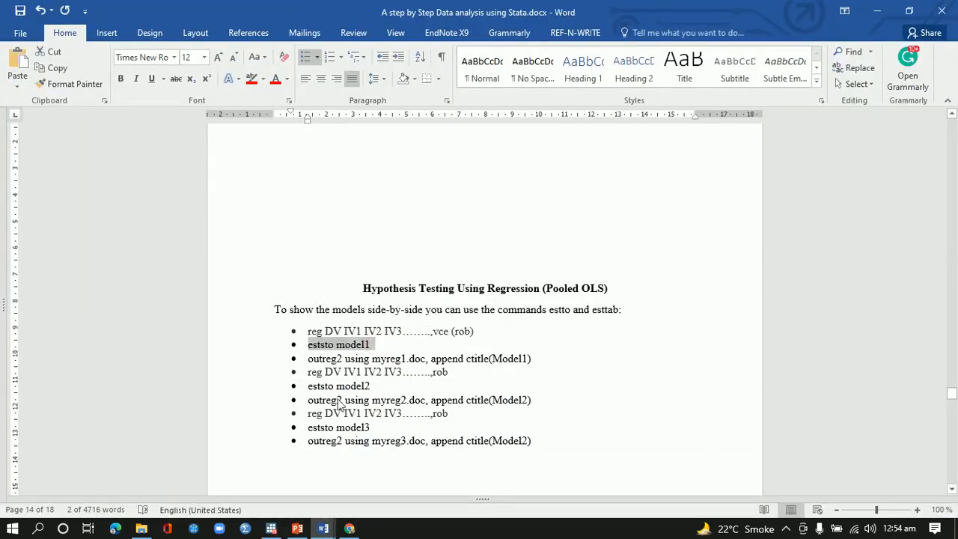
- Switch to Stata and run eststo model1 from the copied line, removing its stray leading bullet characters
click(271, 529)
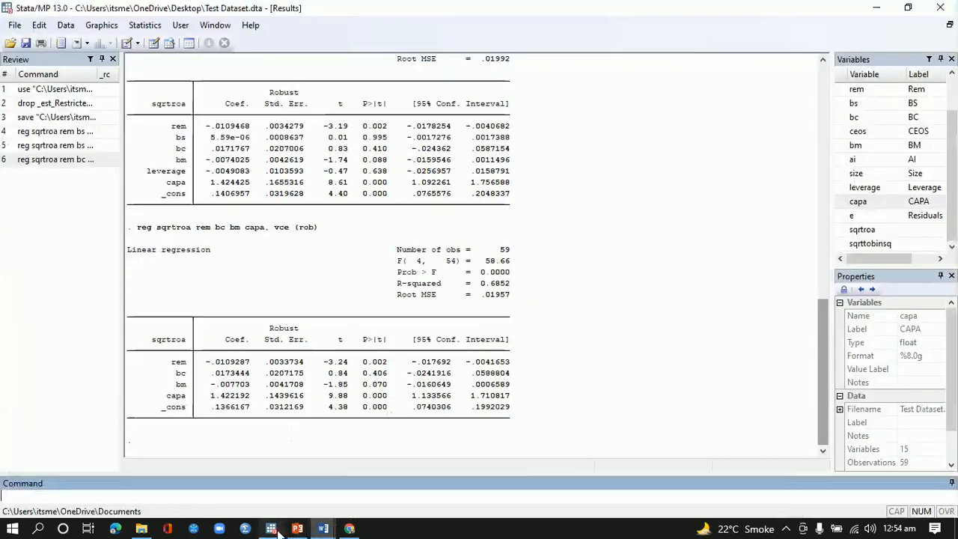
click(270, 493)
text(" eststo model1)
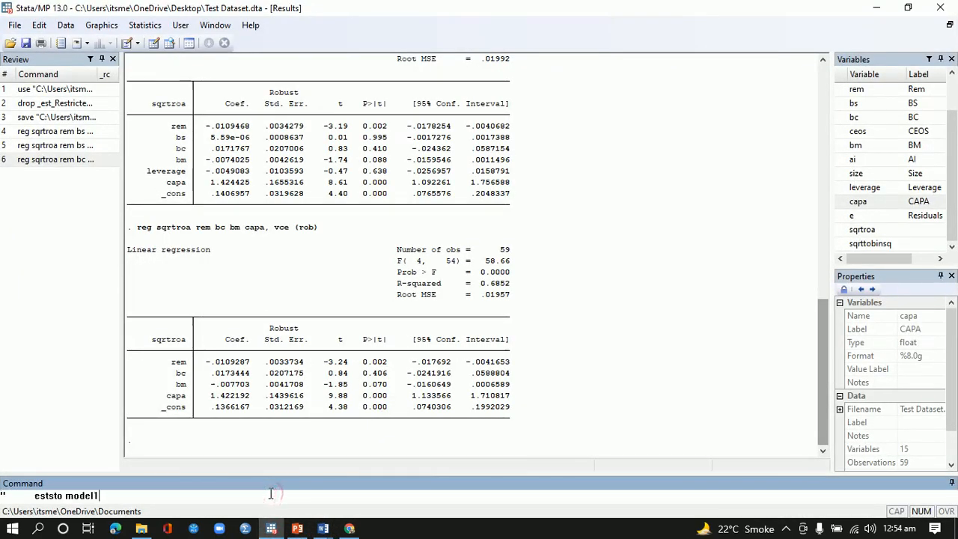
click(33, 495)
key(BackSpace)
key(BackSpace)
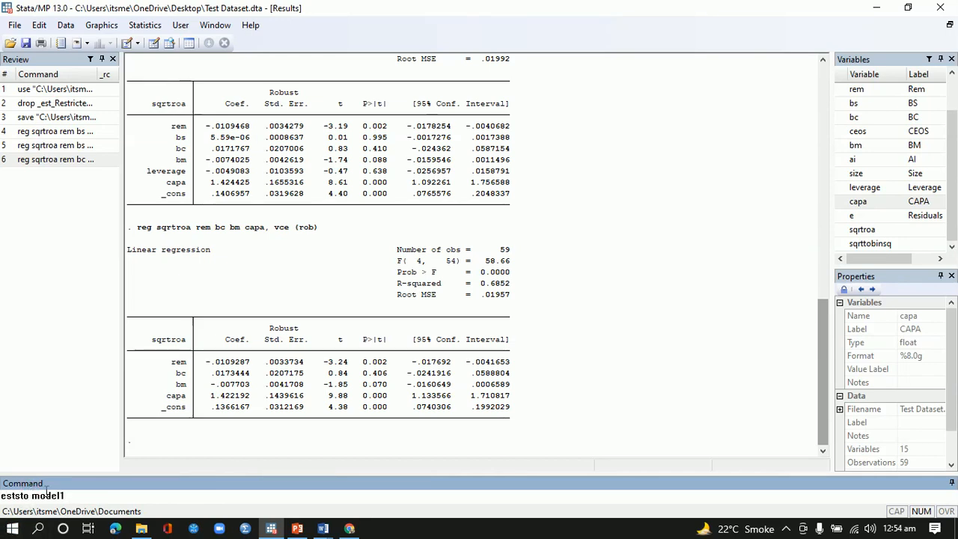
key(Return)
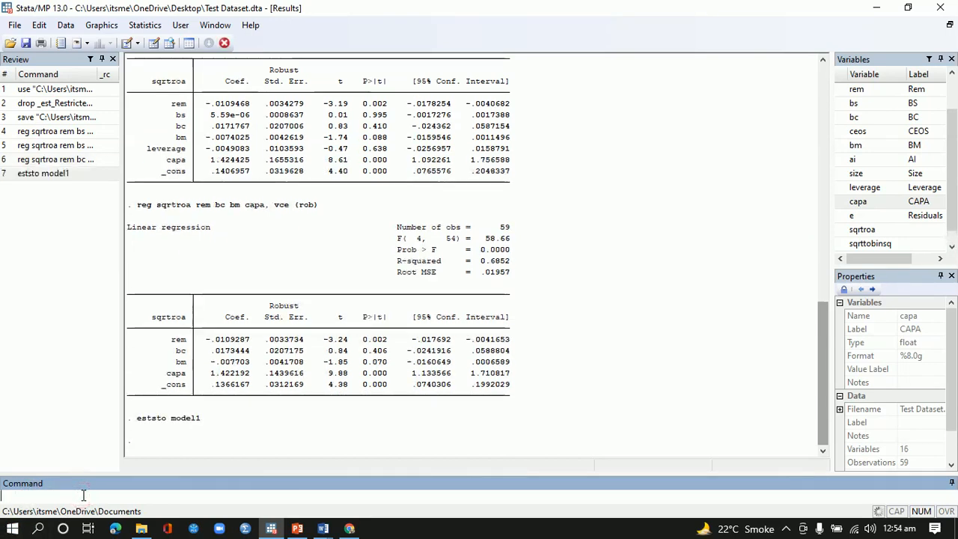
- Switch to A step by Step Data analysis using Stata.docx in Word and copy the outreg2 line for Model1
click(323, 529)
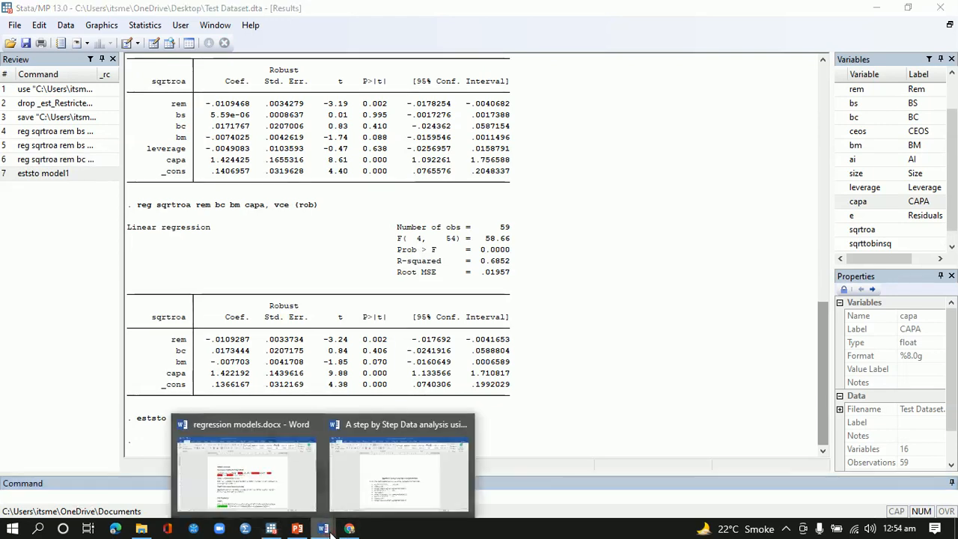
click(349, 490)
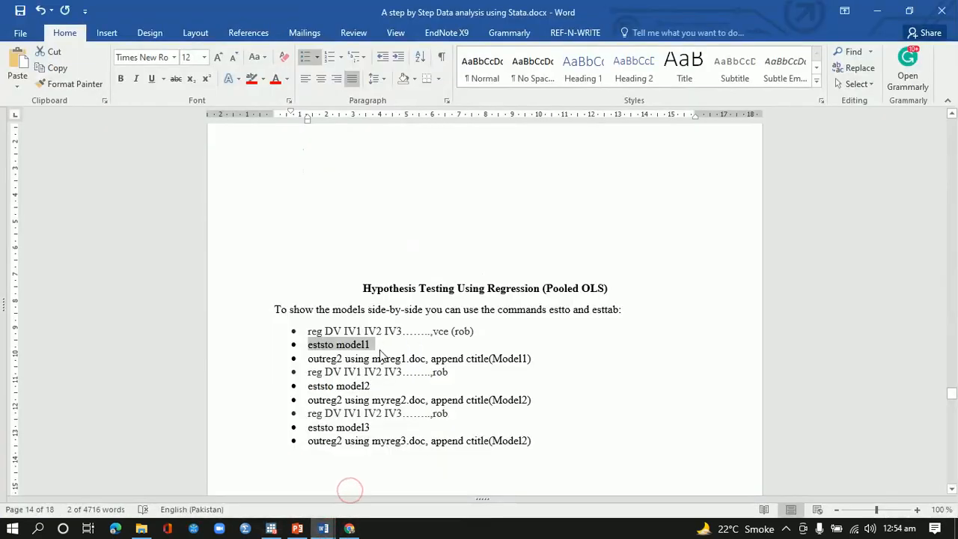
drag(311, 359, 533, 360)
key(ctrl+c)
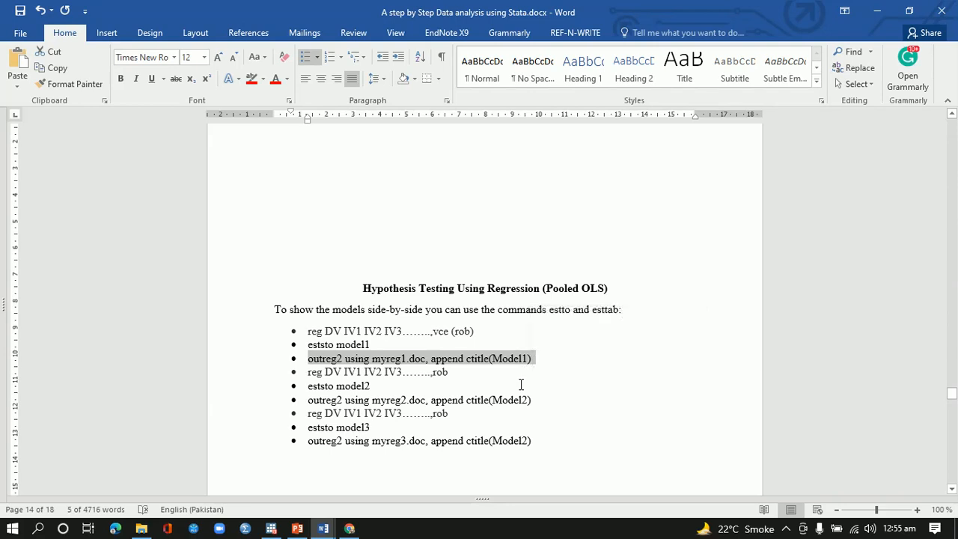
- Switch to Stata, run outreg2 using myreg1.doc, append ctitle(Model1) without the stray leading characters, and open the exported myreg1.doc
click(271, 529)
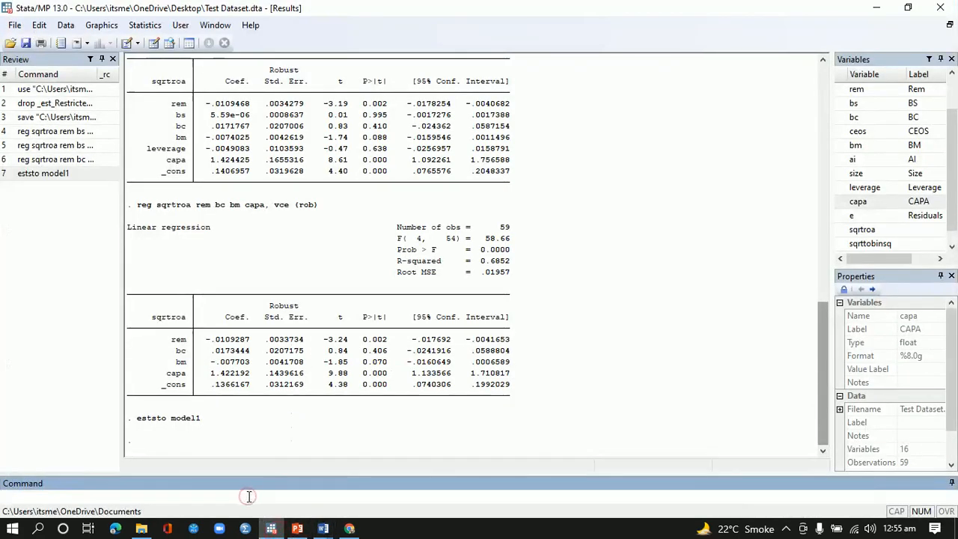
key(ctrl+v)
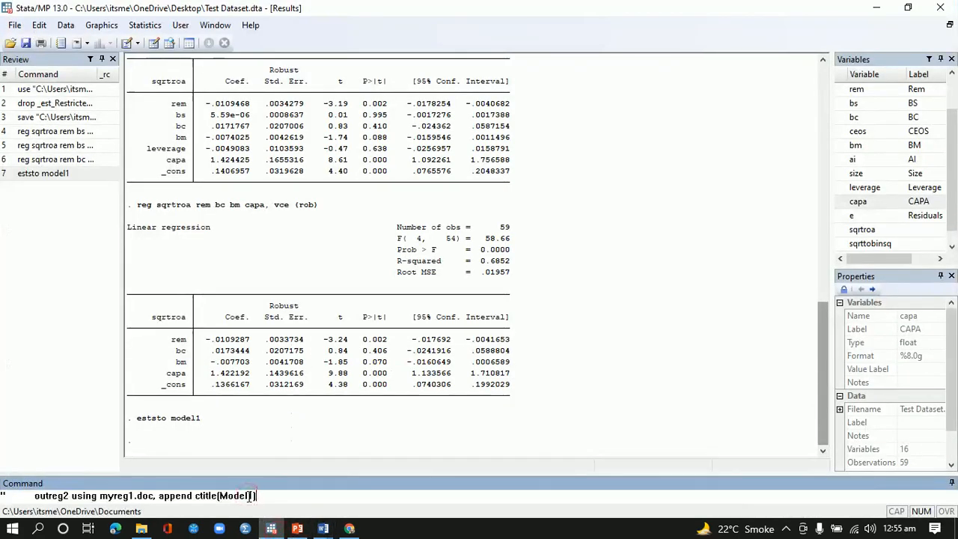
click(34, 496)
key(BackSpace)
key(BackSpace)
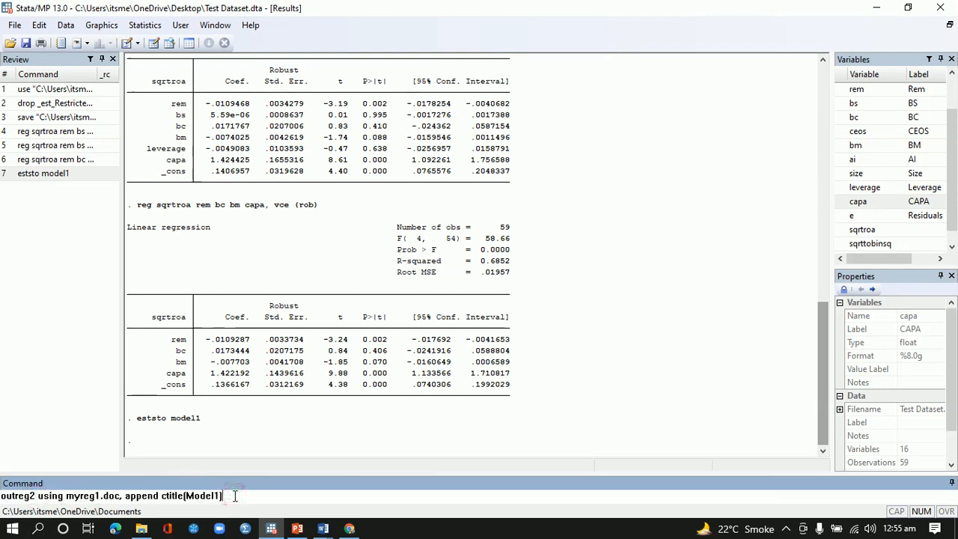
key(Return)
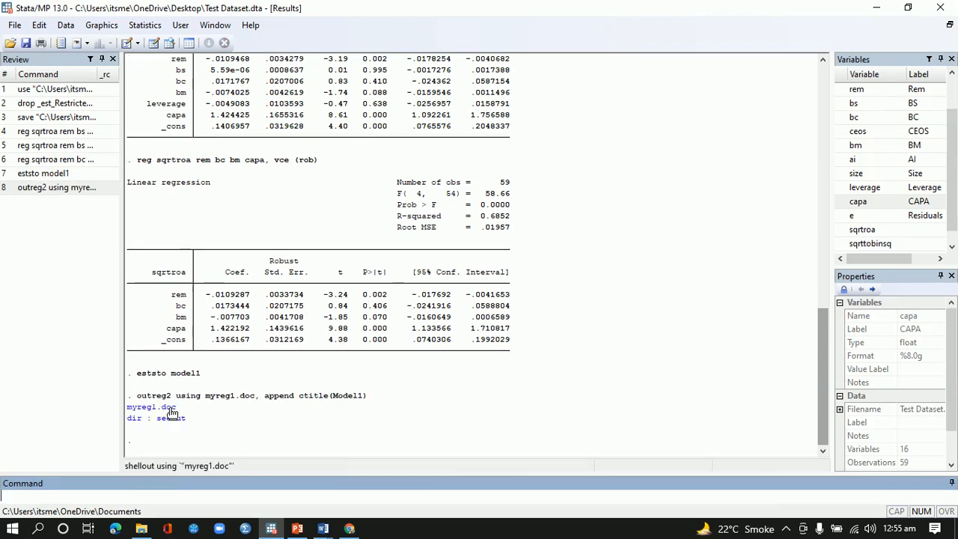
click(172, 412)
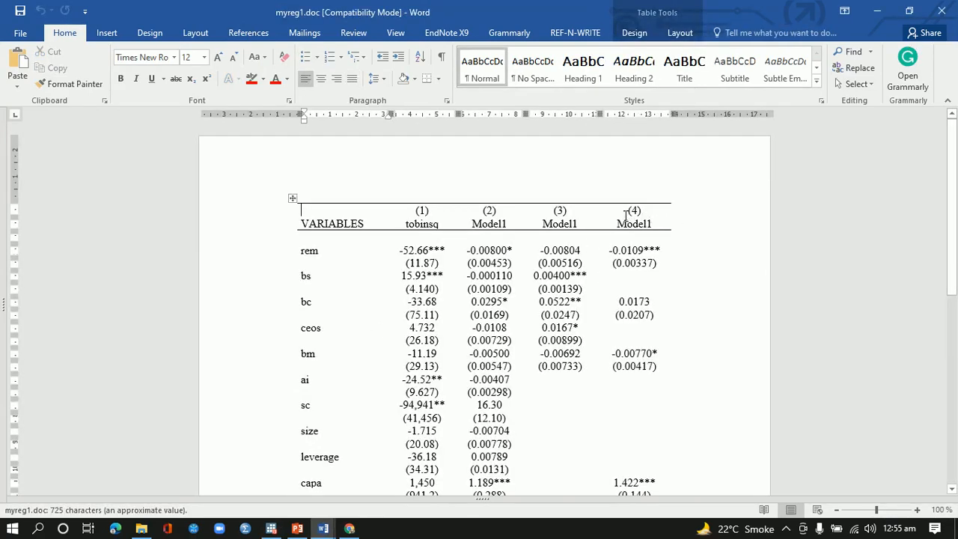
- Review the fourth results column, Model1, in myreg1.doc and close the document
drag(619, 222, 649, 372)
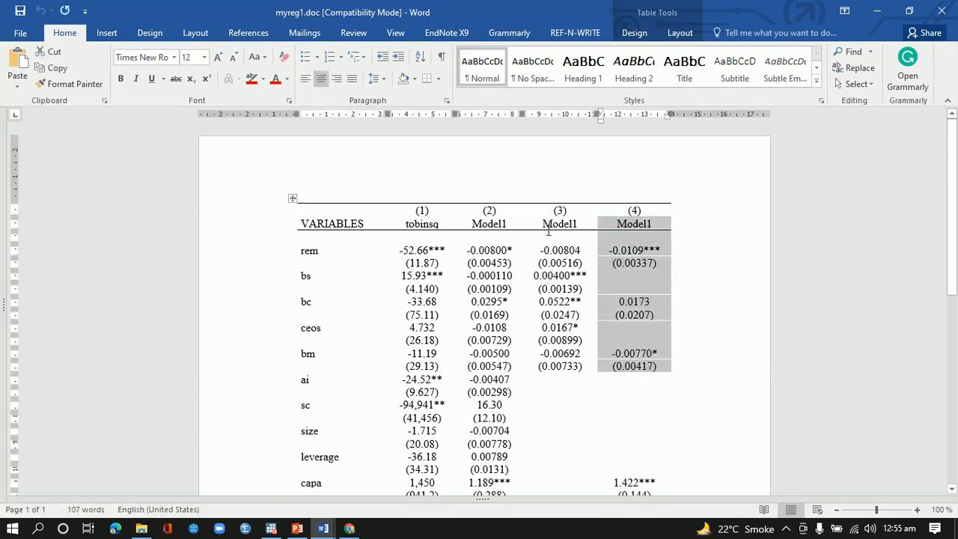
click(941, 15)
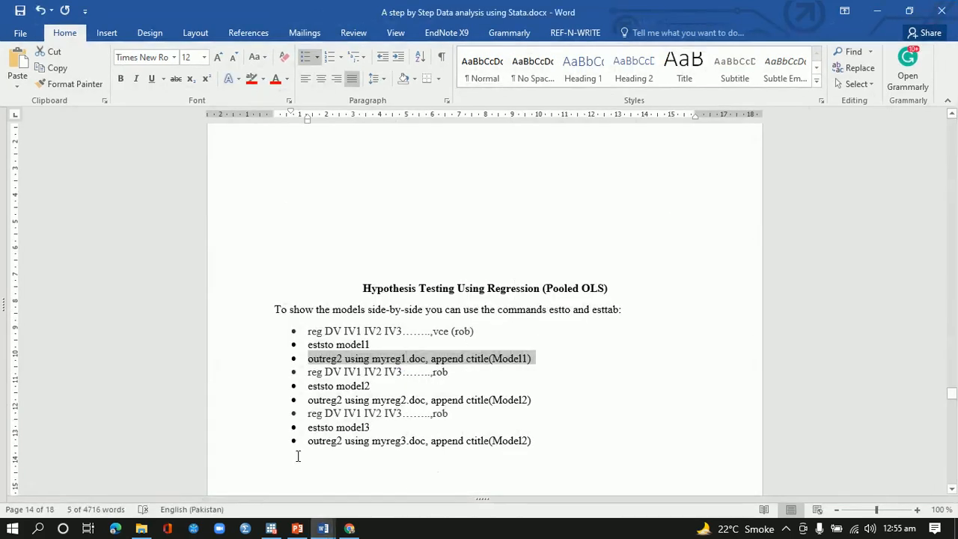
- Switch to Stata, rerun the outreg2 export with the file name myreg2.doc, and view the exported document before closing it
click(271, 529)
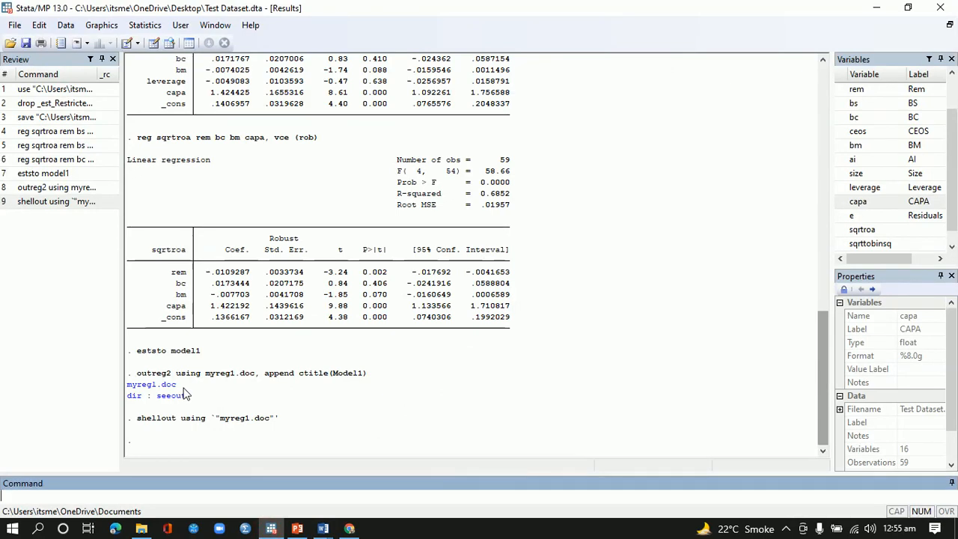
drag(368, 381, 129, 374)
key(ctrl+c)
click(289, 490)
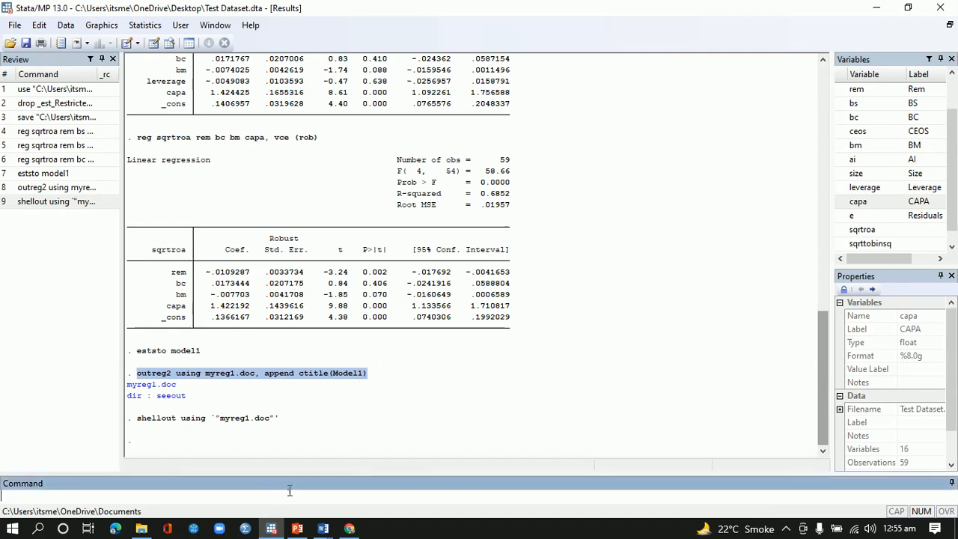
key(ctrl+v)
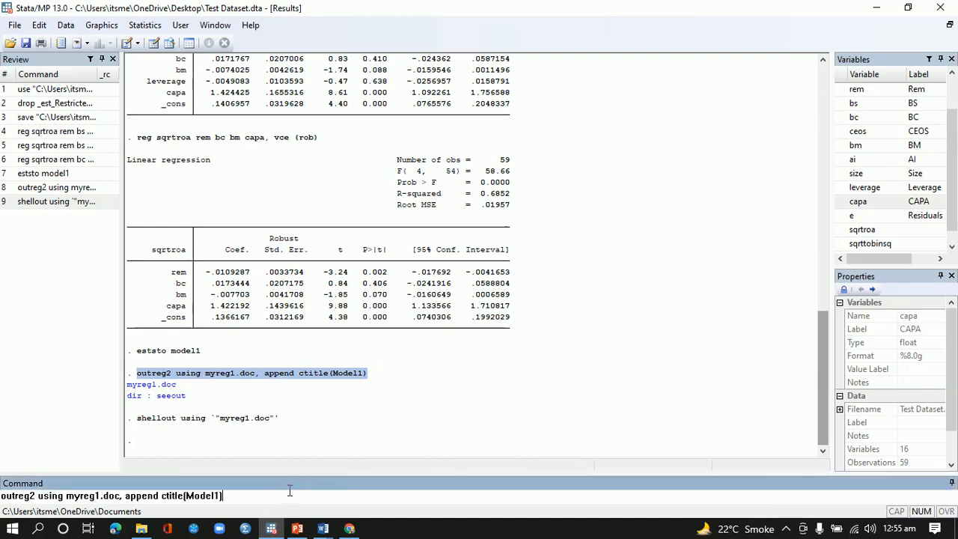
click(100, 495)
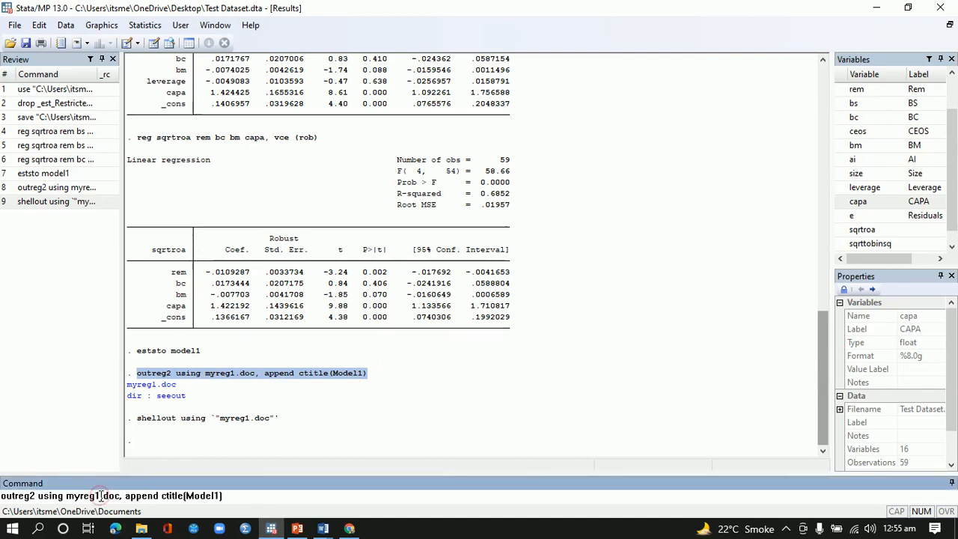
key(BackSpace)
text(2)
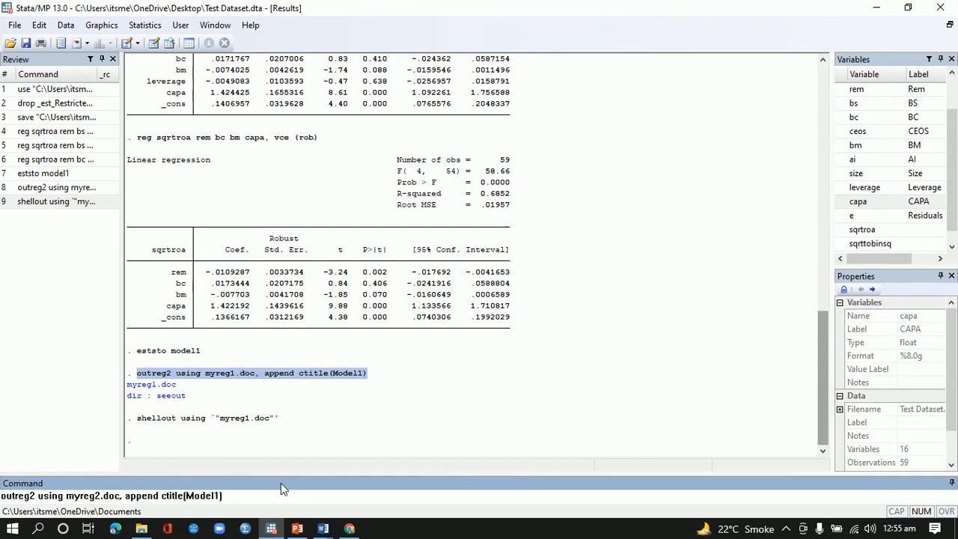
key(Return)
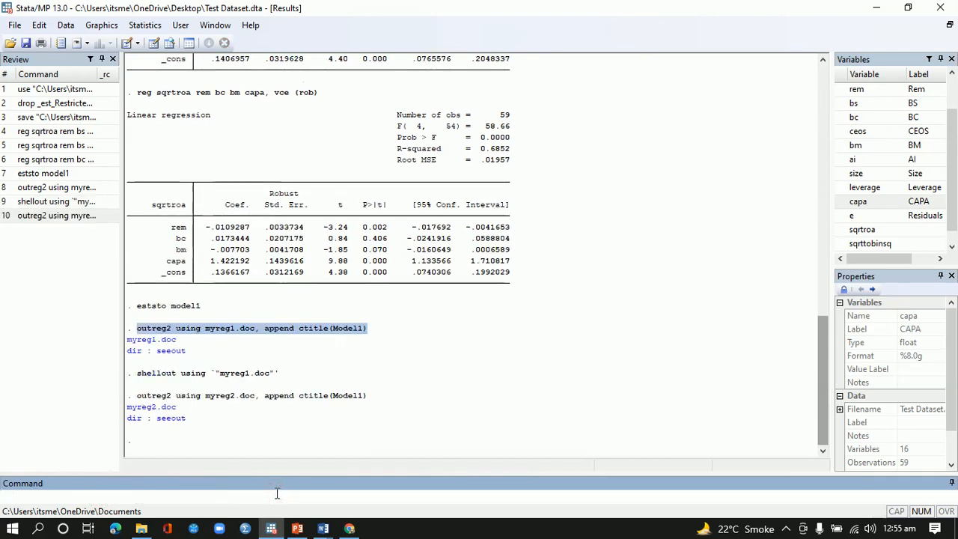
click(172, 410)
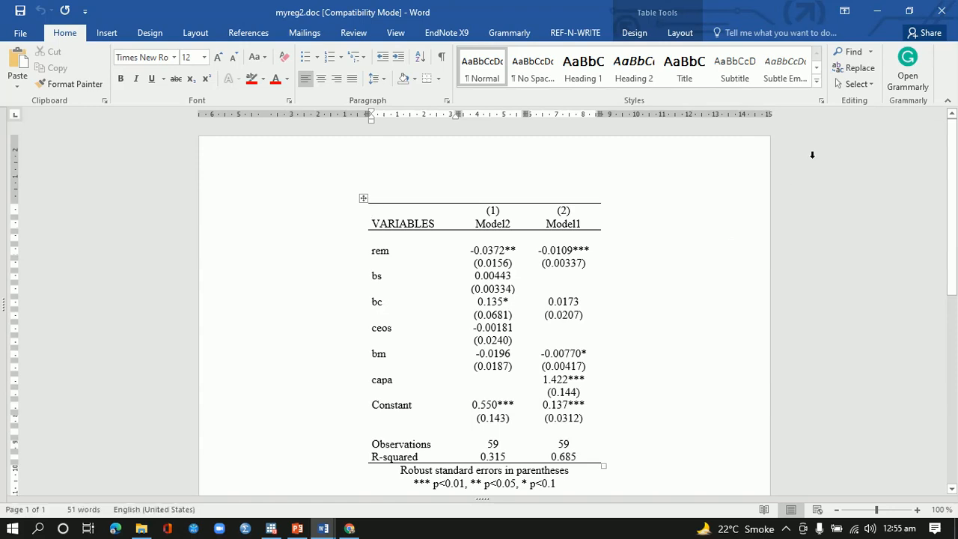
click(948, 12)
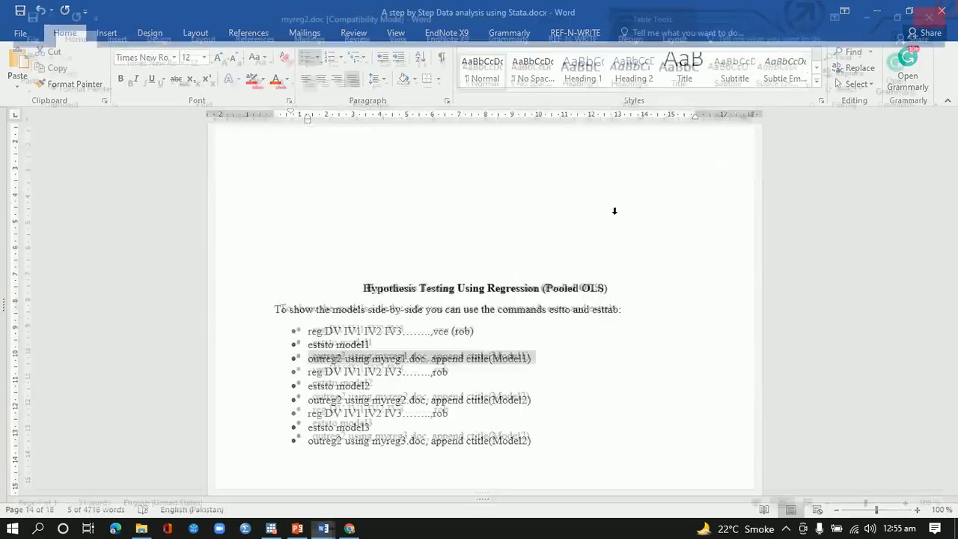
- Switch to Stata, rerun the outreg2 command as outreg2 using myreg5.doc, append ctitle(Model1), and open the exported myreg5.doc
click(271, 528)
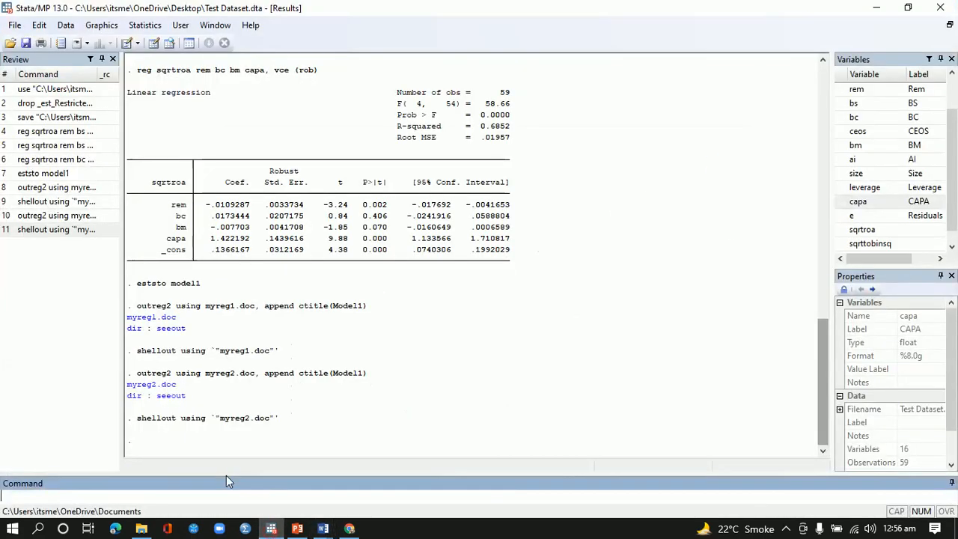
drag(367, 373, 147, 382)
key(ctrl+c)
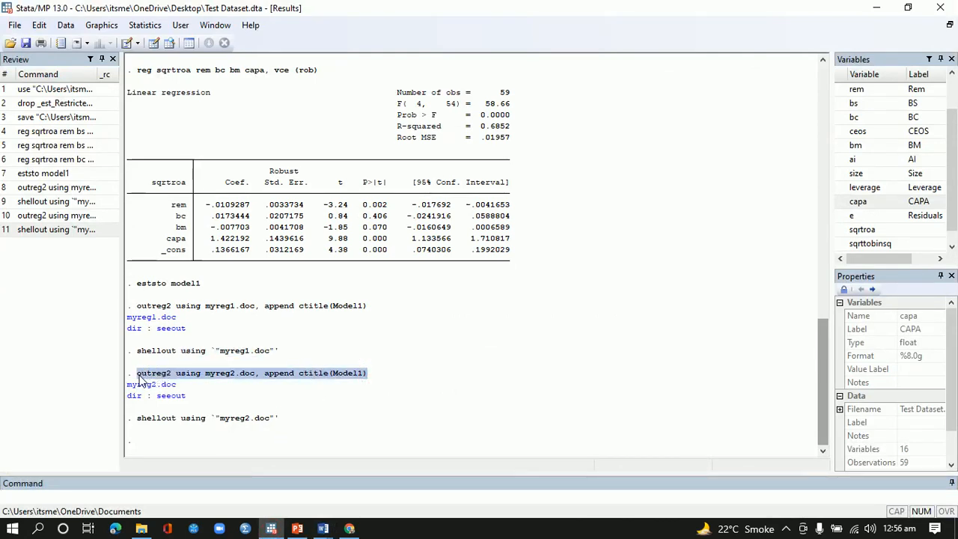
click(221, 495)
key(ctrl+v)
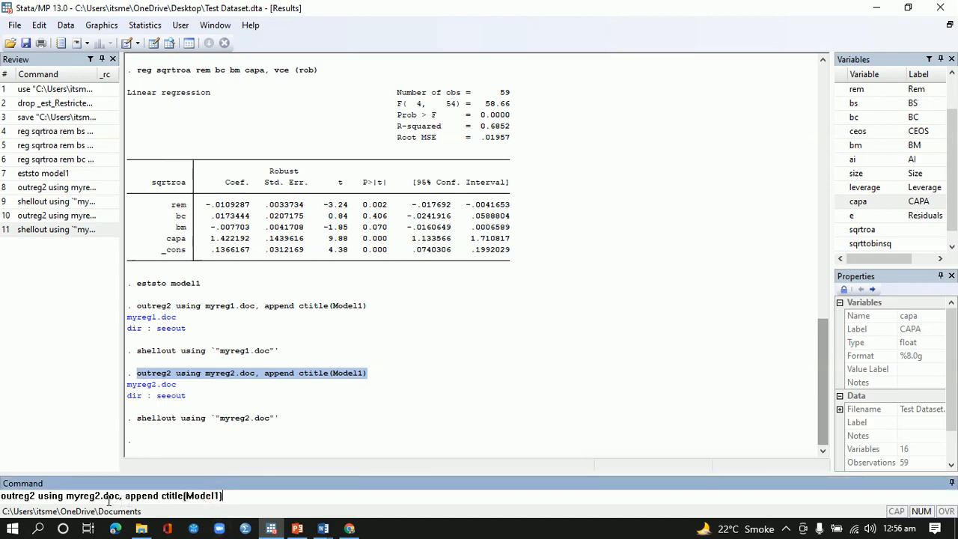
key(BackSpace)
text(5)
key(Return)
click(170, 410)
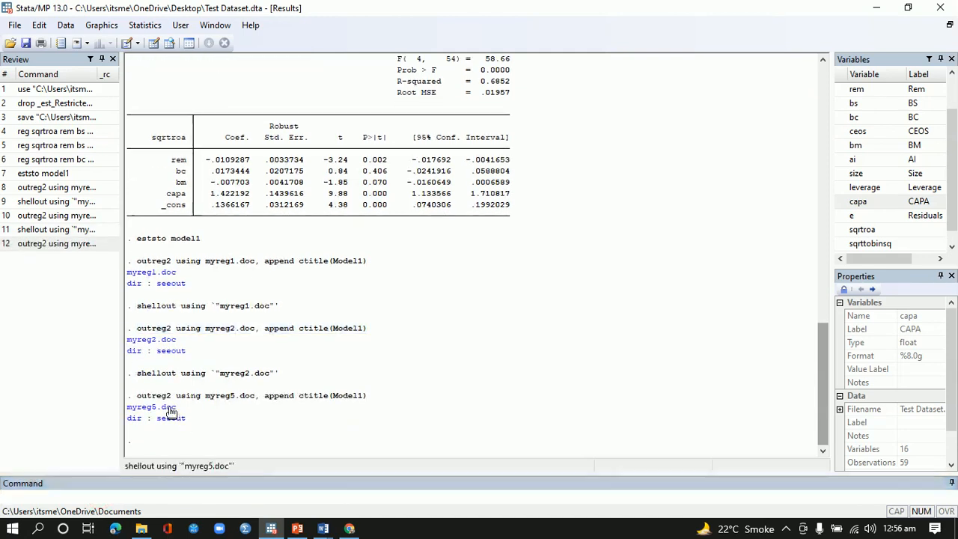
click(170, 408)
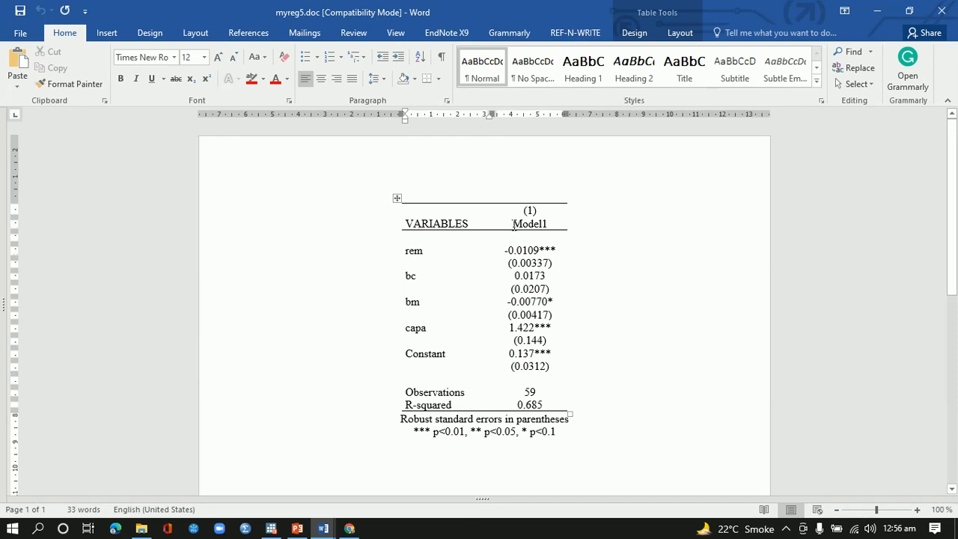
- Switch to Stata to check the dependent variable of the last regression, and return to myreg5.doc in Word
drag(547, 220, 533, 210)
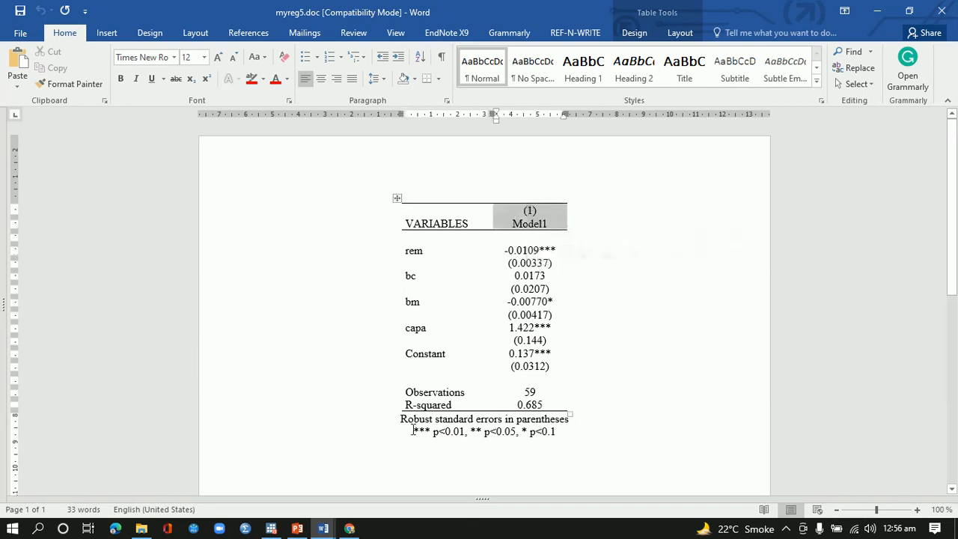
click(271, 528)
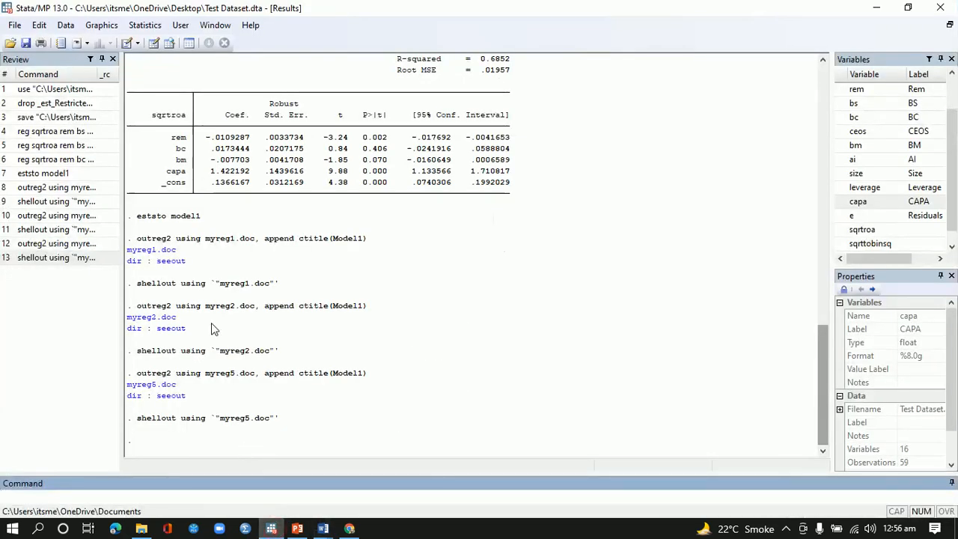
drag(820, 341, 818, 300)
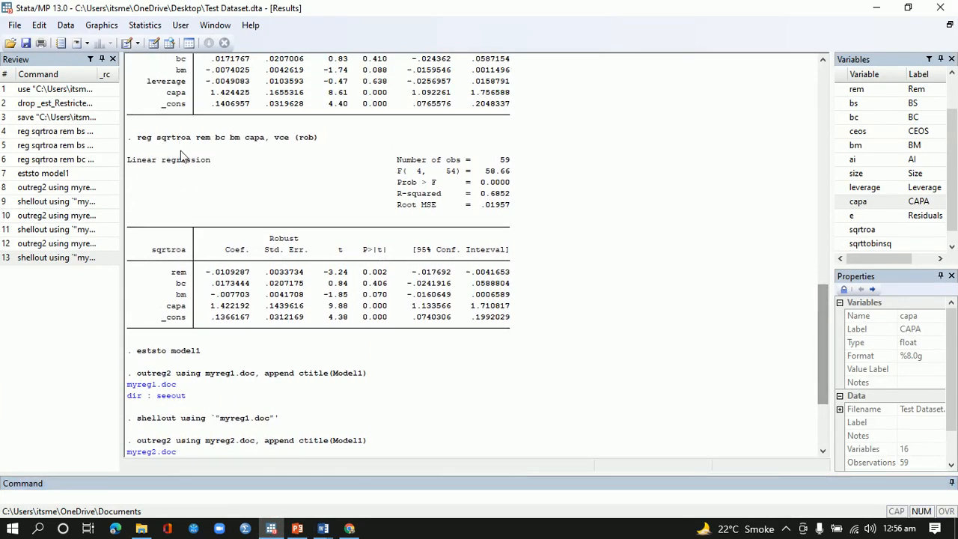
click(323, 528)
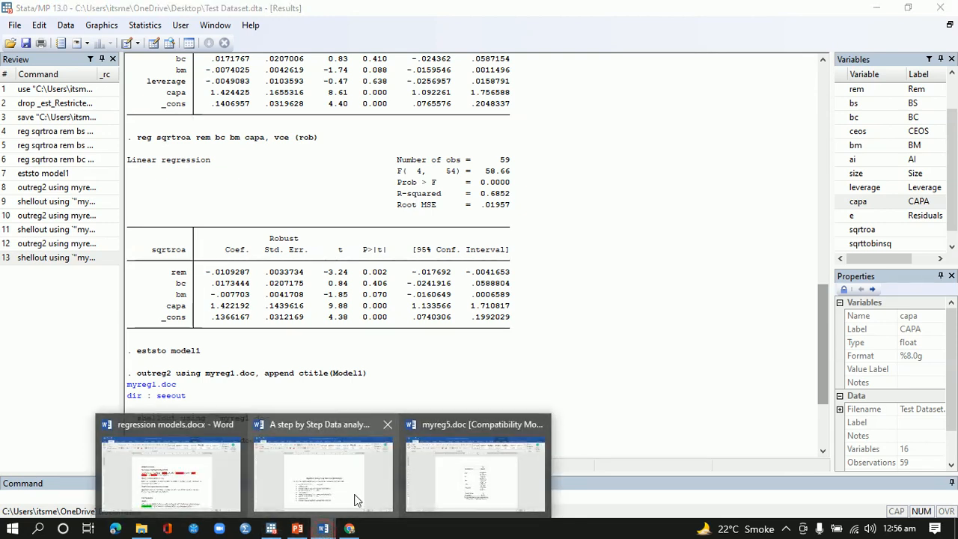
click(459, 493)
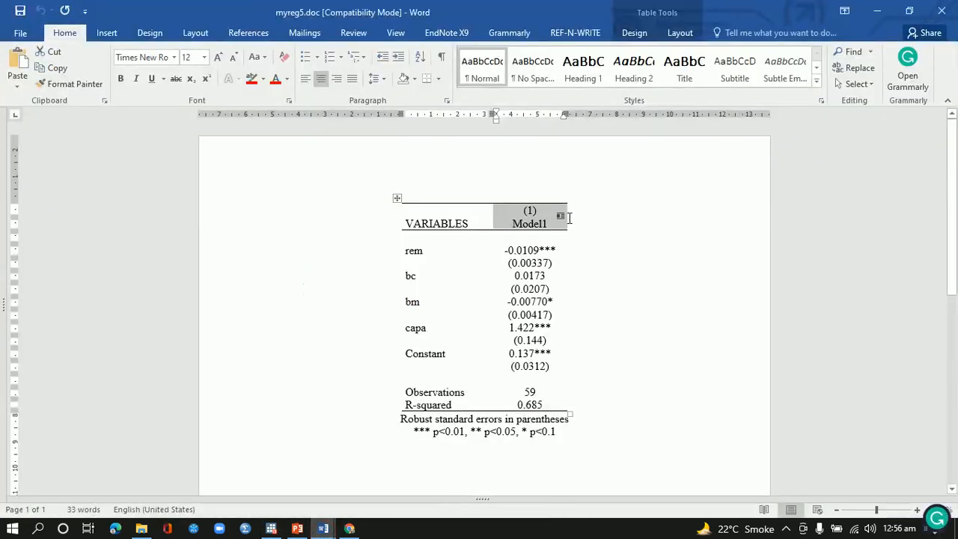
- Replace the results column's (1) Model1 heading with ROA, clearing the Model1 line
text(ROA)
click(551, 223)
key(BackSpace)
key(BackSpace)
key(BackSpace)
key(BackSpace)
key(BackSpace)
key(BackSpace)
key(BackSpace)
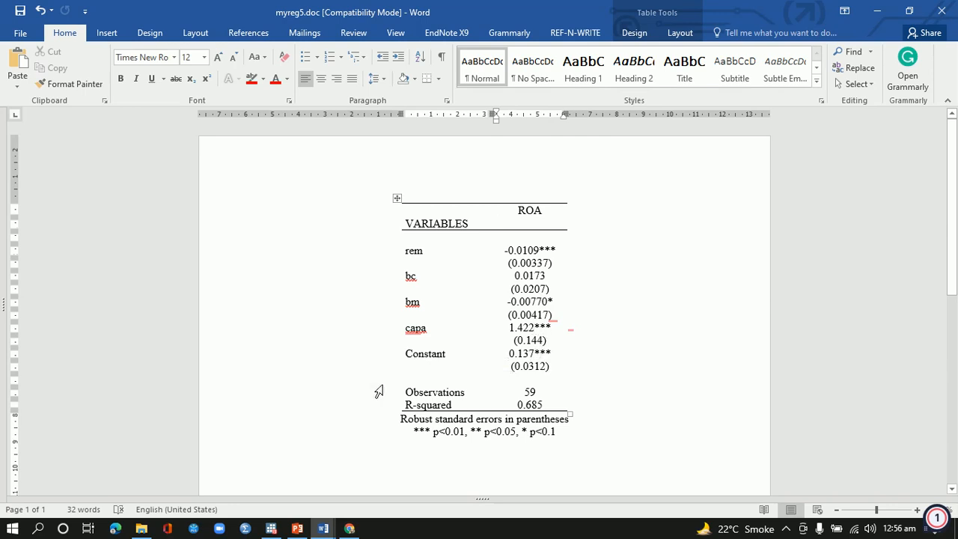
- Insert two blank rows into the table directly below the Constant standard error row
mouse_move(395, 385)
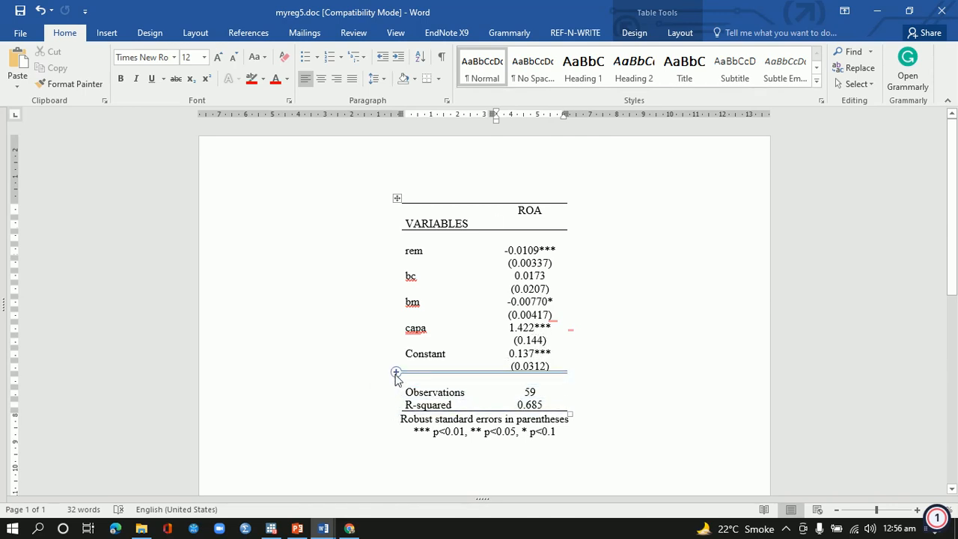
click(396, 373)
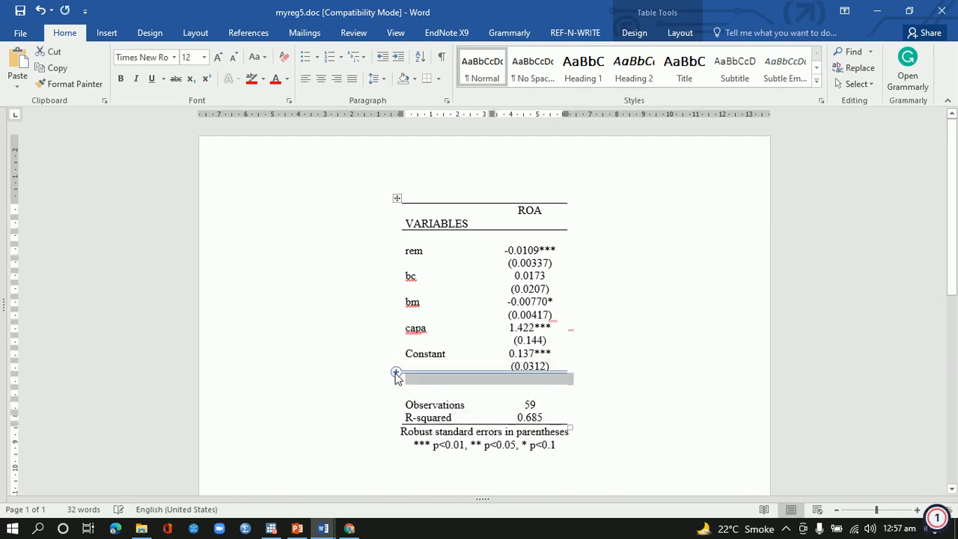
click(396, 373)
click(422, 379)
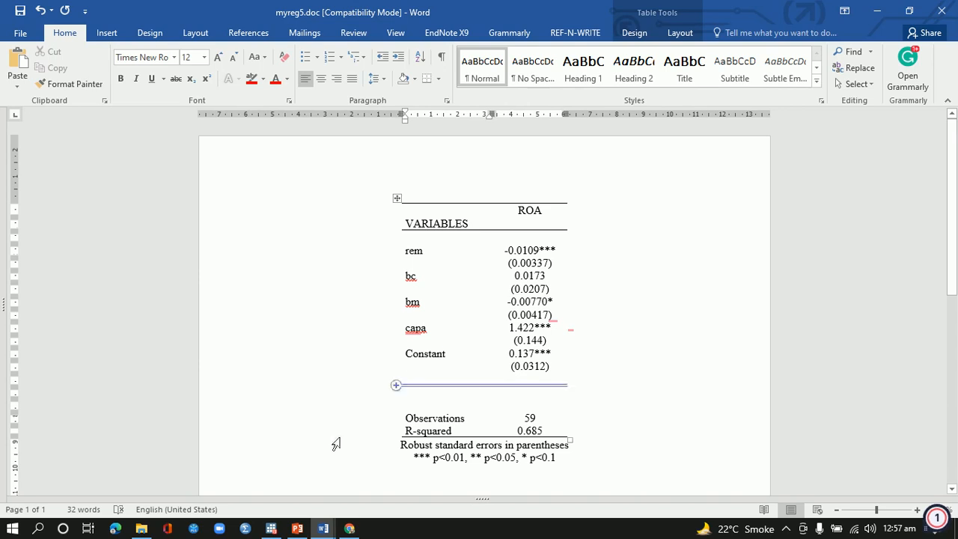
- Copy the Prob > F label from the Stata regression output into the first blank row of myreg5.doc in Word
mouse_move(322, 526)
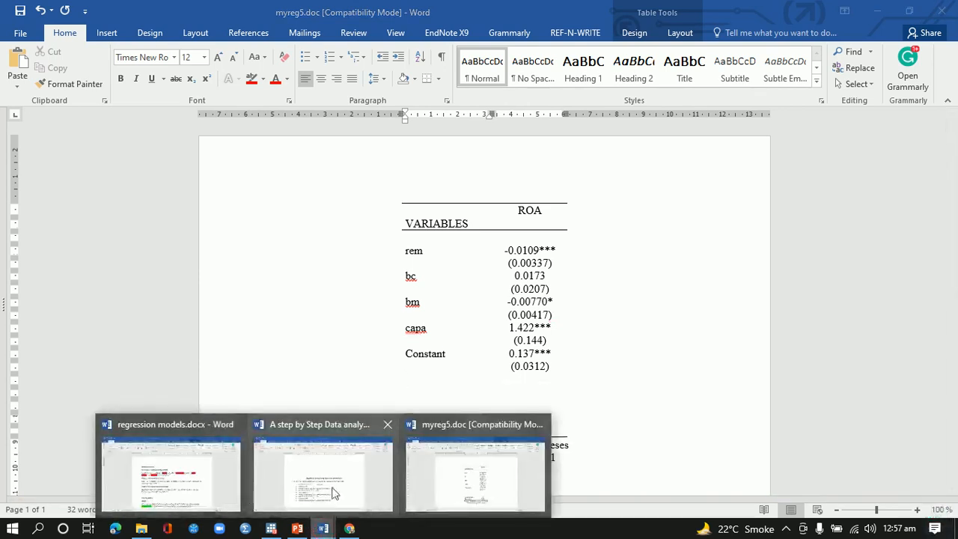
click(270, 528)
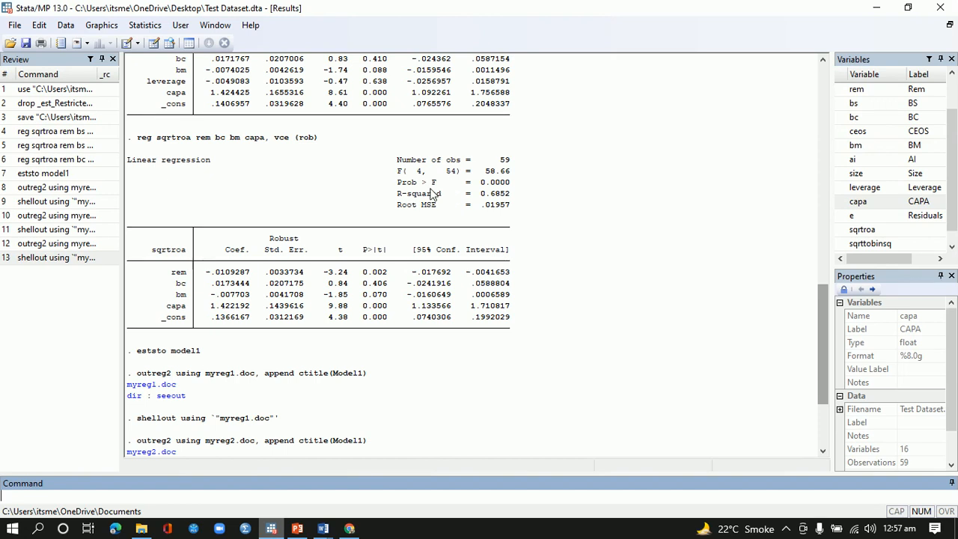
drag(398, 183, 510, 186)
drag(447, 184, 402, 186)
key(ctrl+c)
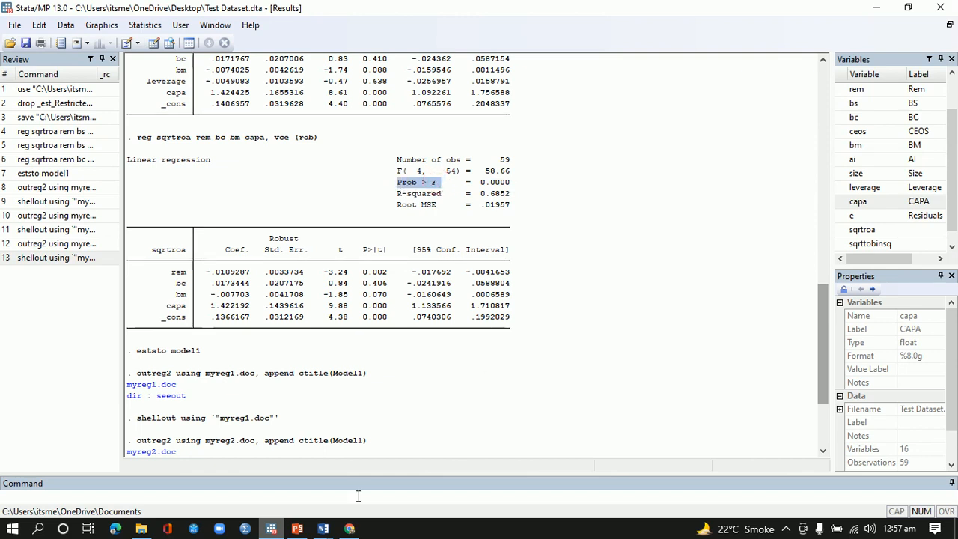
click(322, 528)
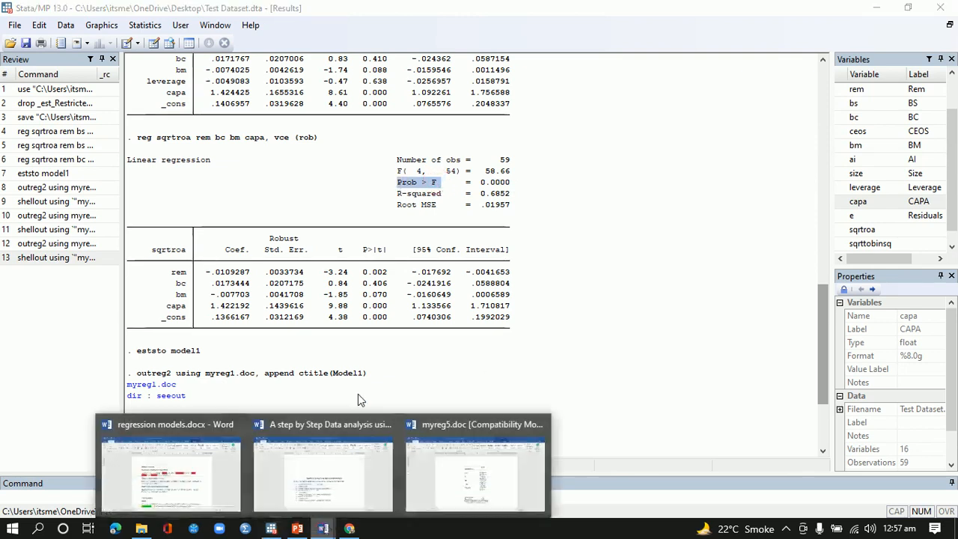
click(433, 482)
key(ctrl+v)
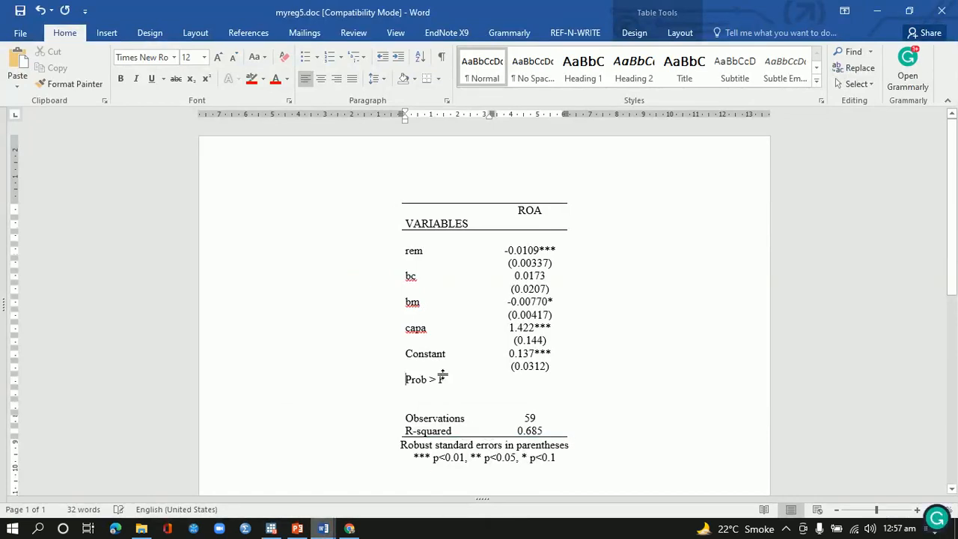
- Copy the Prob > F value 0.0000 from Stata into the ROA column beside its label in myreg5.doc in Word
click(530, 380)
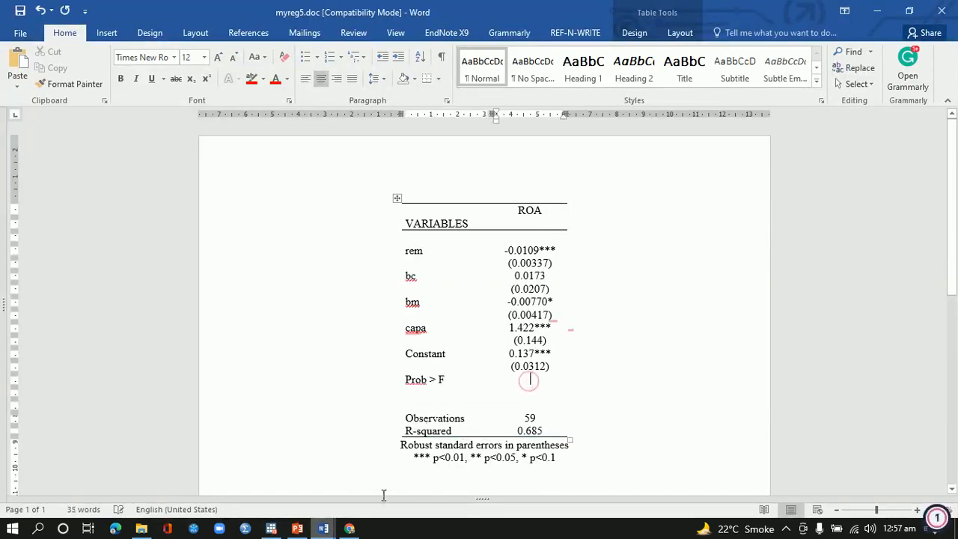
mouse_move(275, 530)
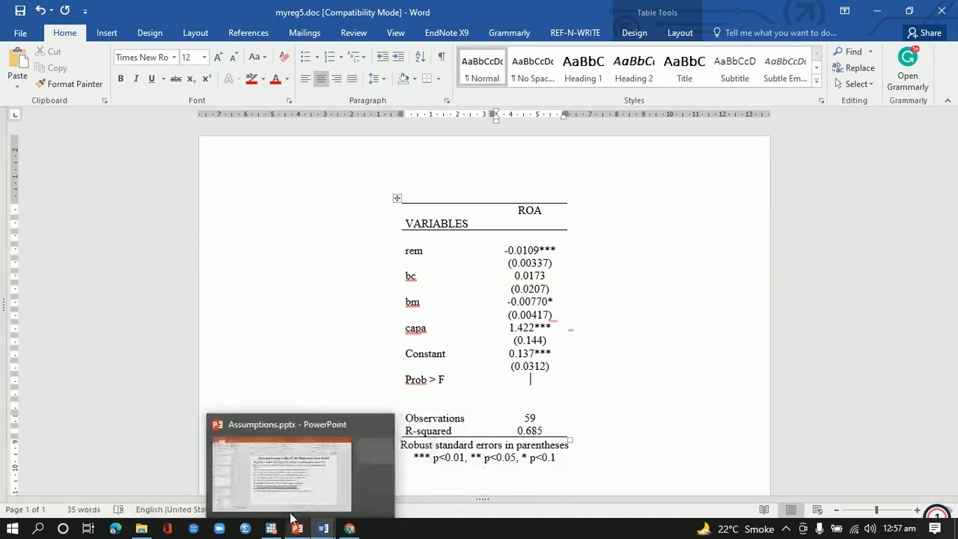
click(282, 497)
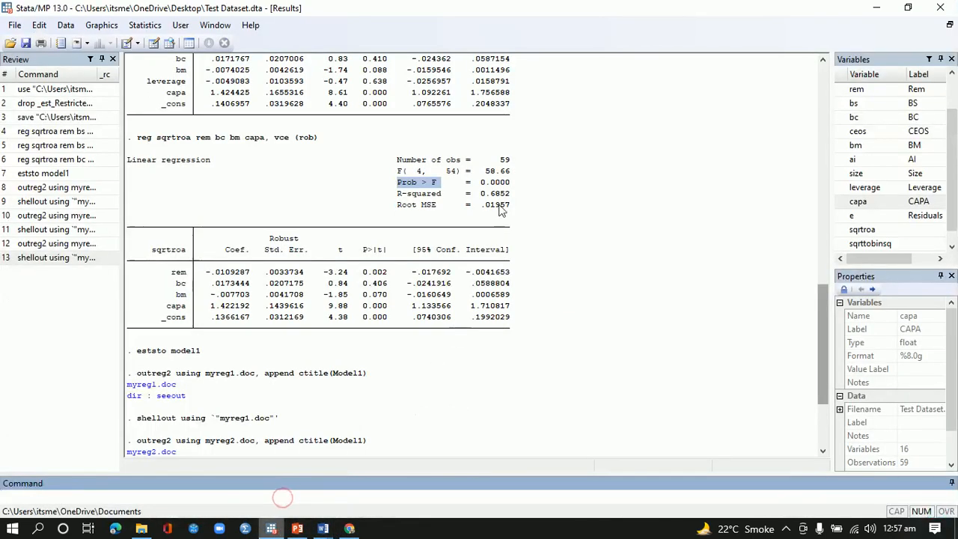
drag(512, 182, 482, 187)
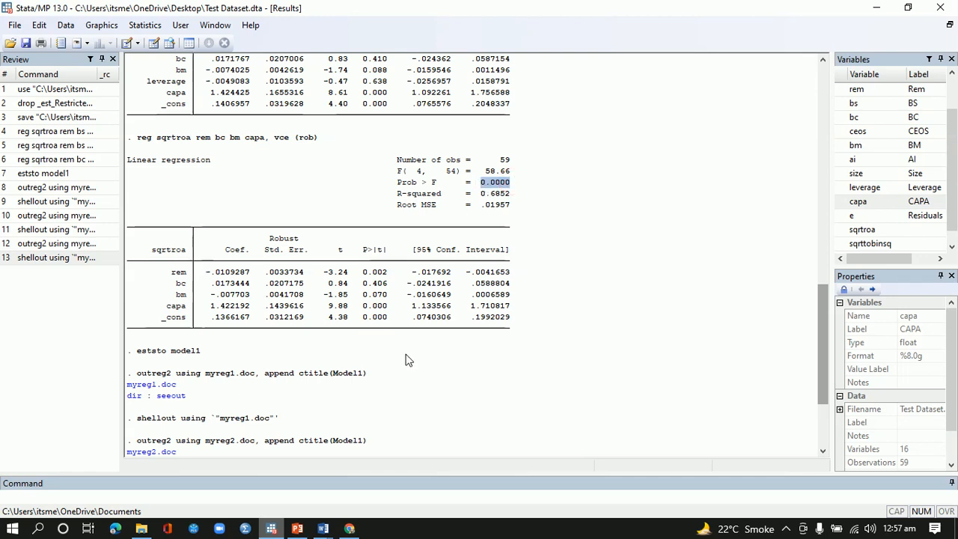
mouse_move(305, 513)
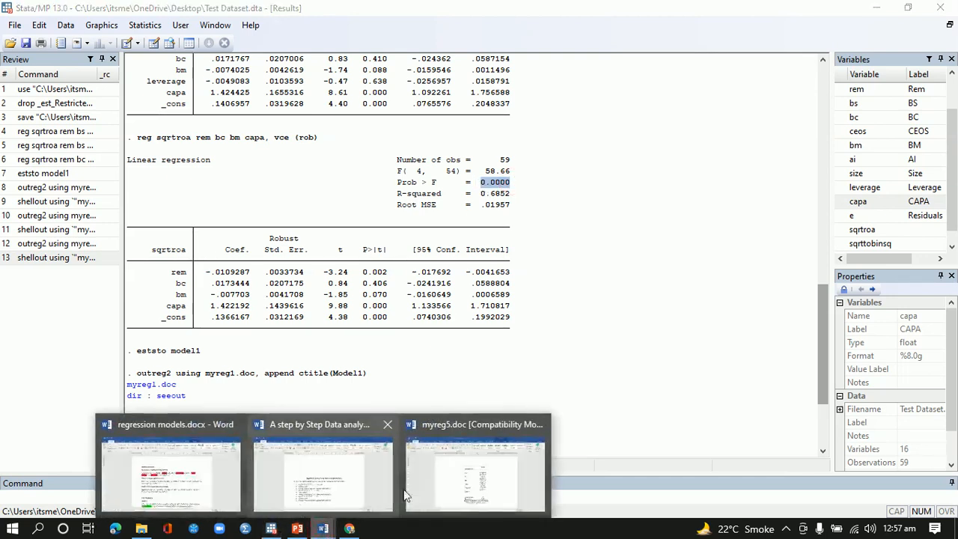
click(419, 478)
click(529, 400)
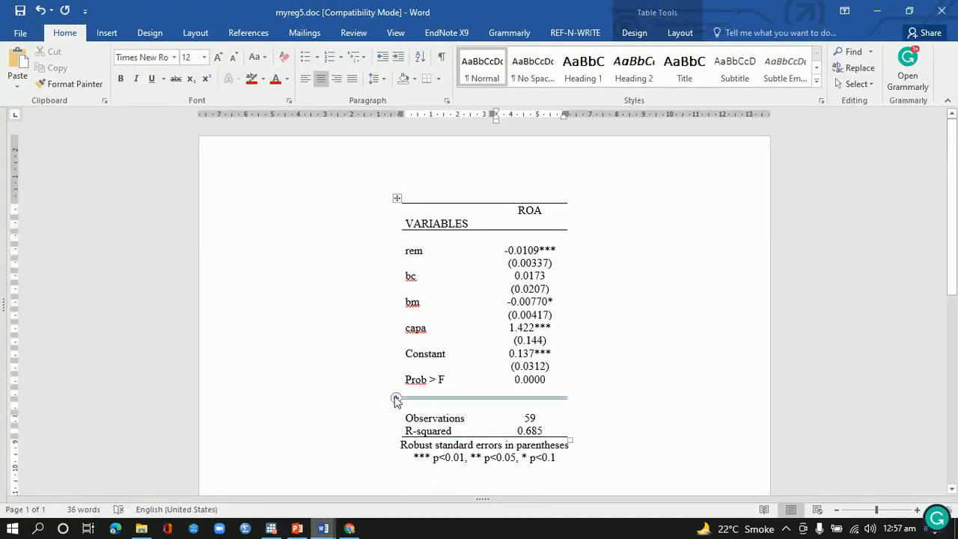
- Delete the blank table row between the Prob > F and Observations rows
mouse_move(397, 426)
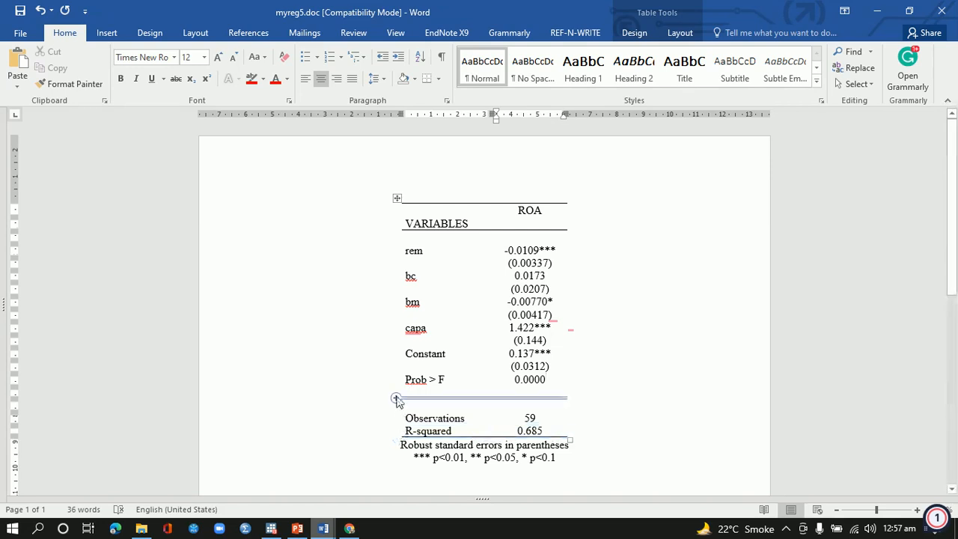
click(360, 404)
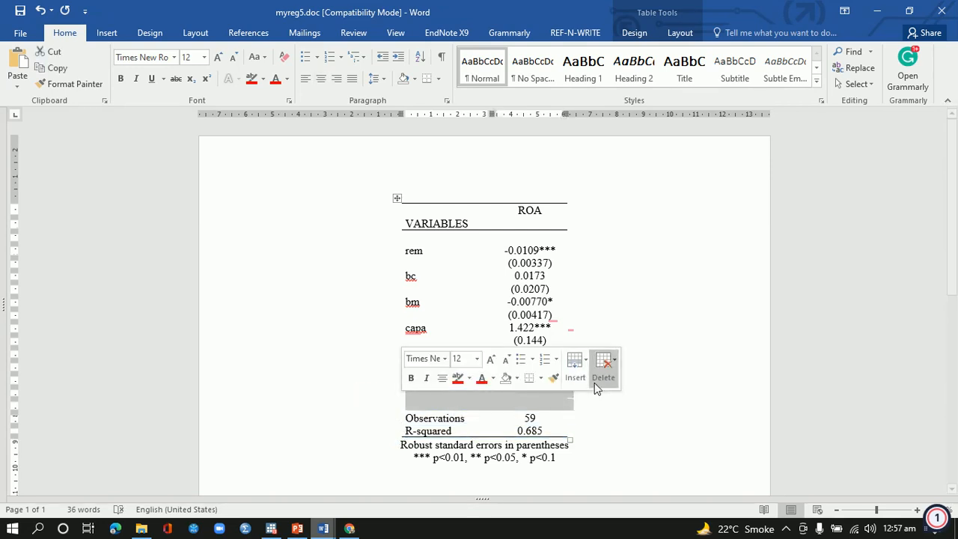
click(603, 379)
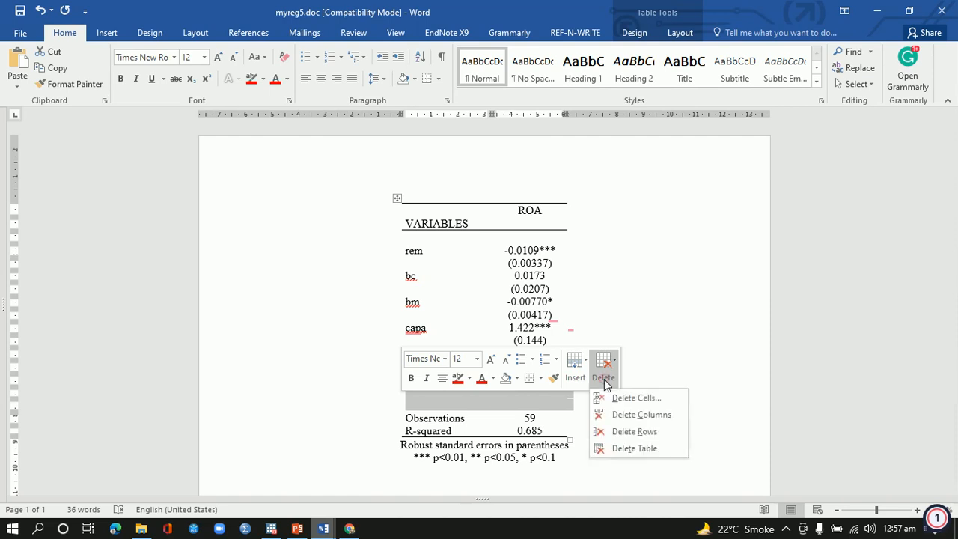
click(615, 431)
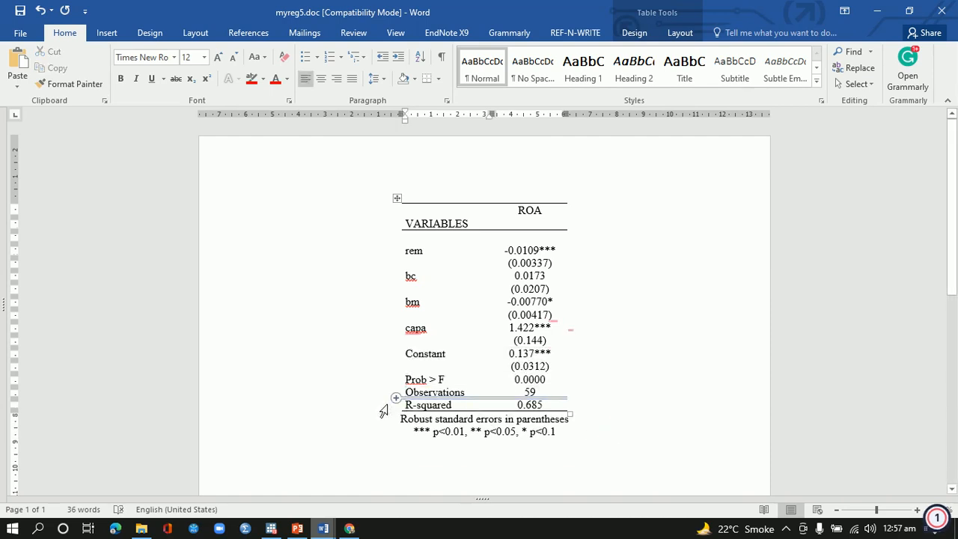
- Insert four blank rows into the table directly below the R-squared row
click(396, 410)
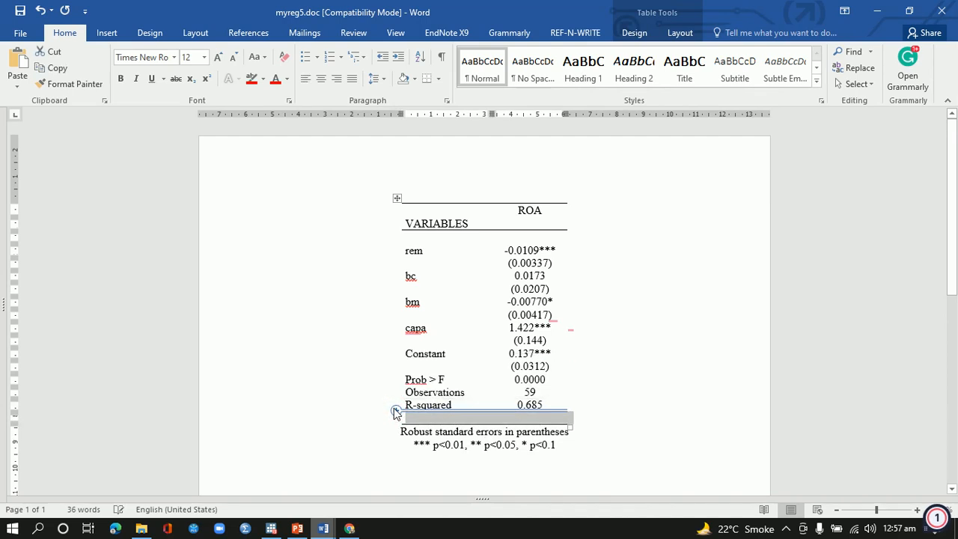
click(396, 411)
click(395, 411)
click(396, 411)
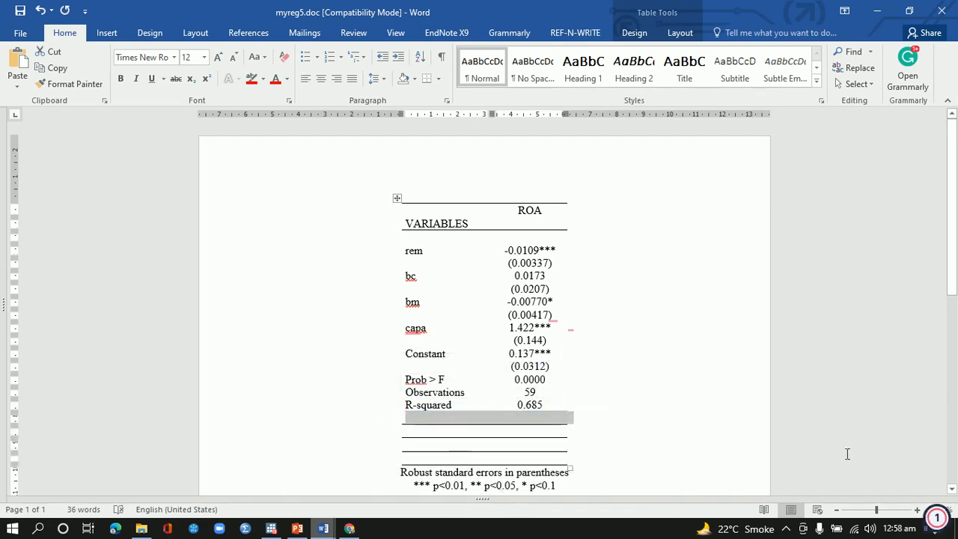
click(785, 528)
click(785, 505)
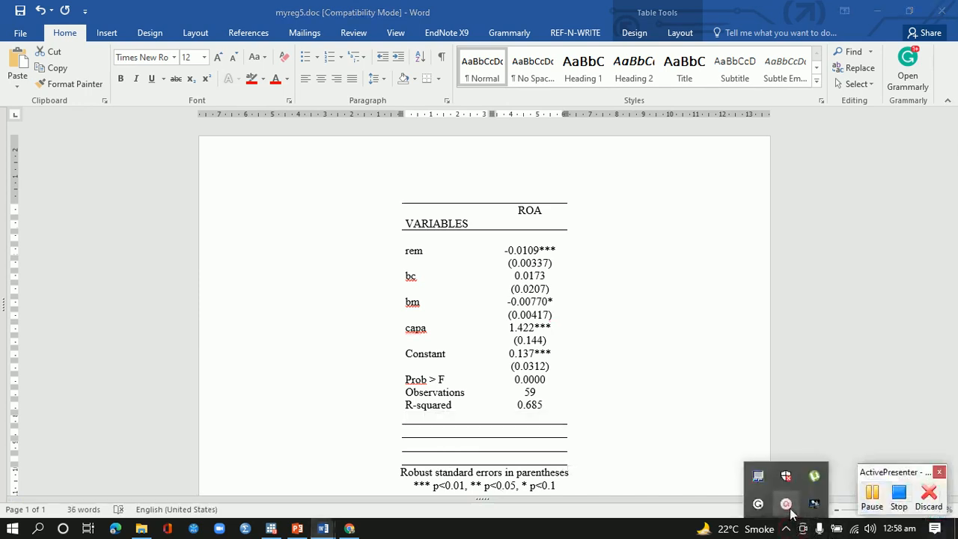
click(872, 491)
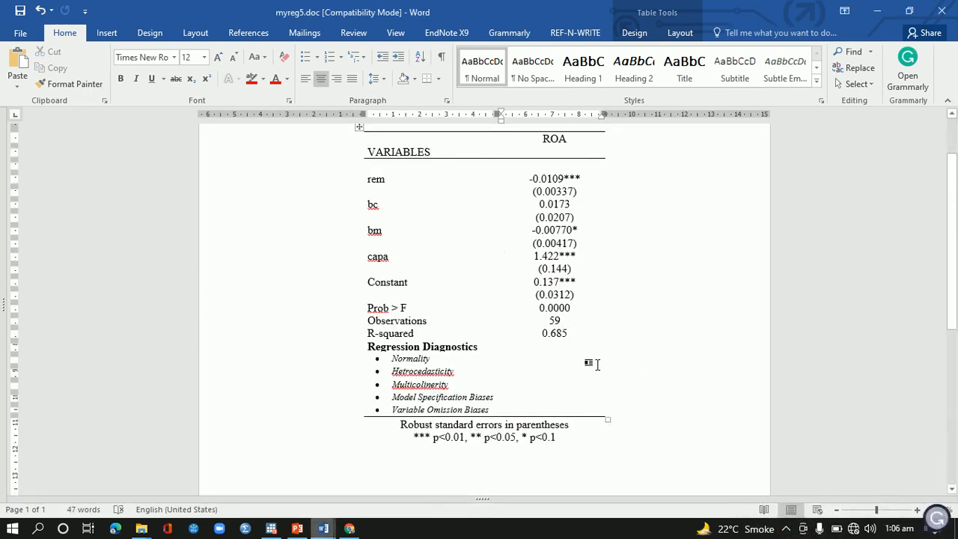
- Examine the Regression Diagnostics entries, from Normality to Variable Omission Biases, together with the coefficient rows in the ROA table
drag(368, 346, 466, 346)
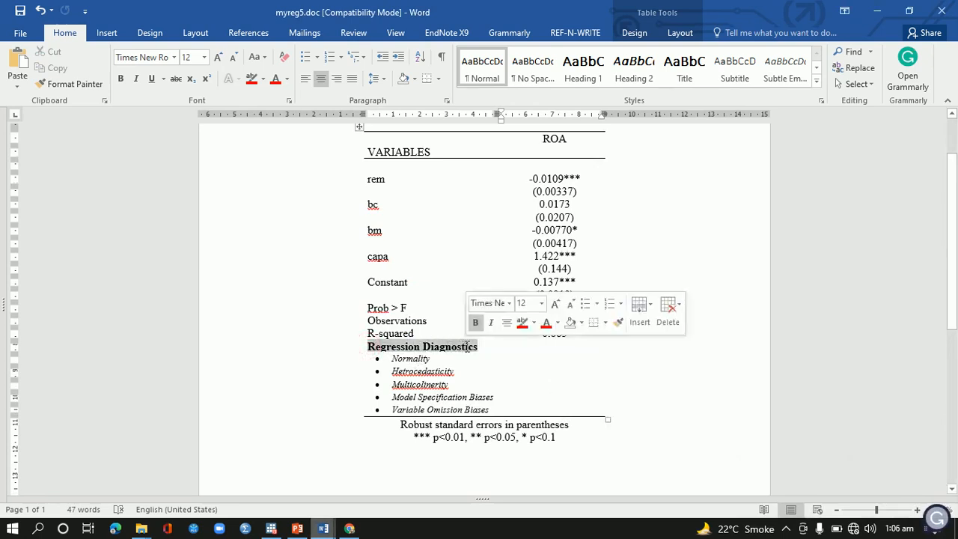
drag(392, 359, 454, 370)
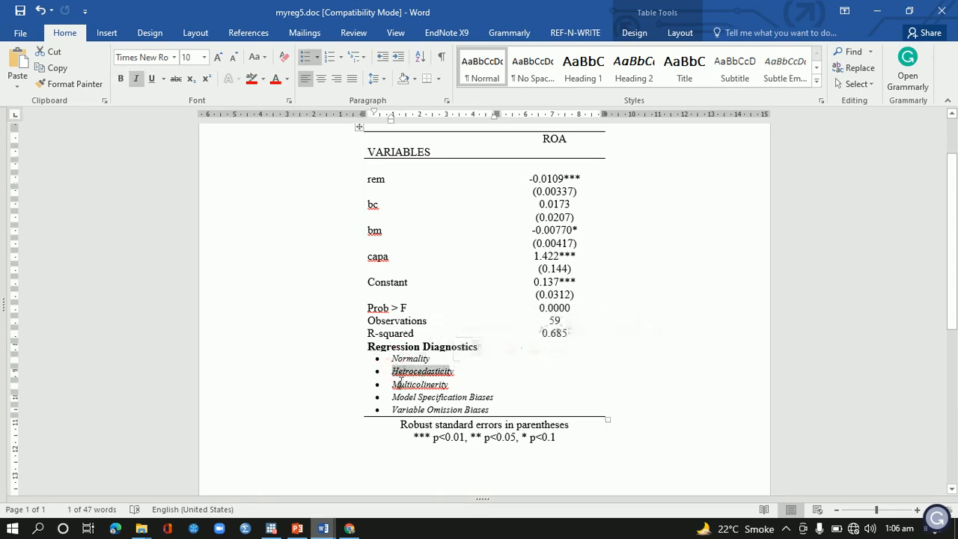
drag(392, 384, 449, 384)
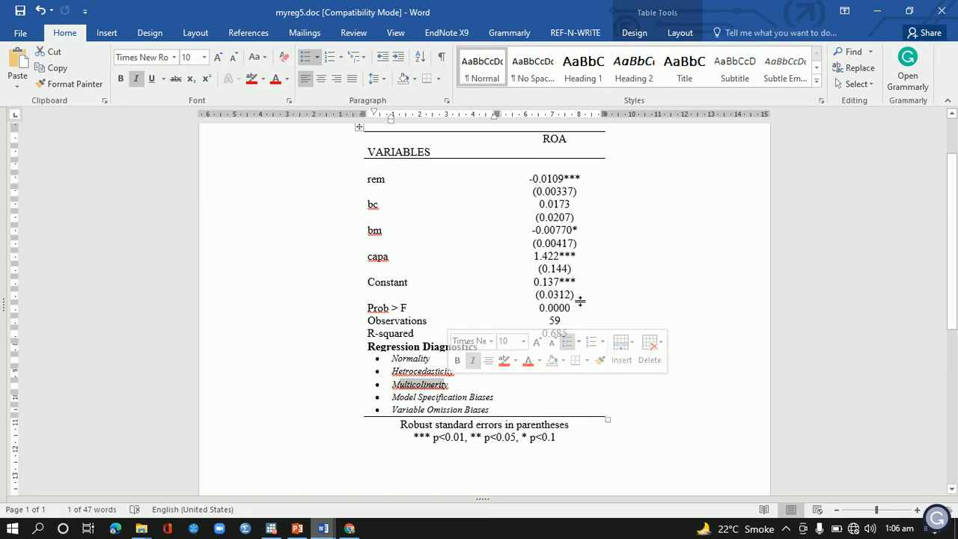
drag(576, 297, 432, 181)
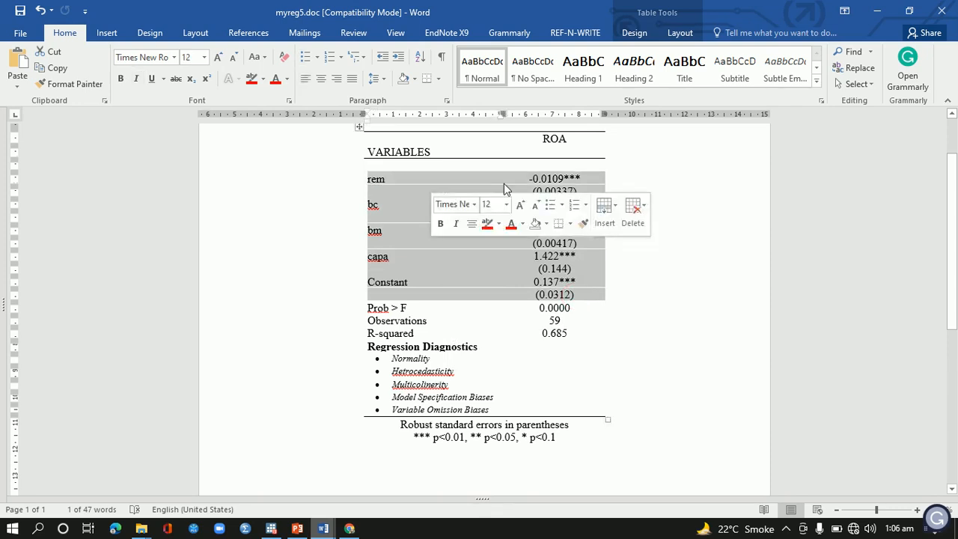
click(527, 178)
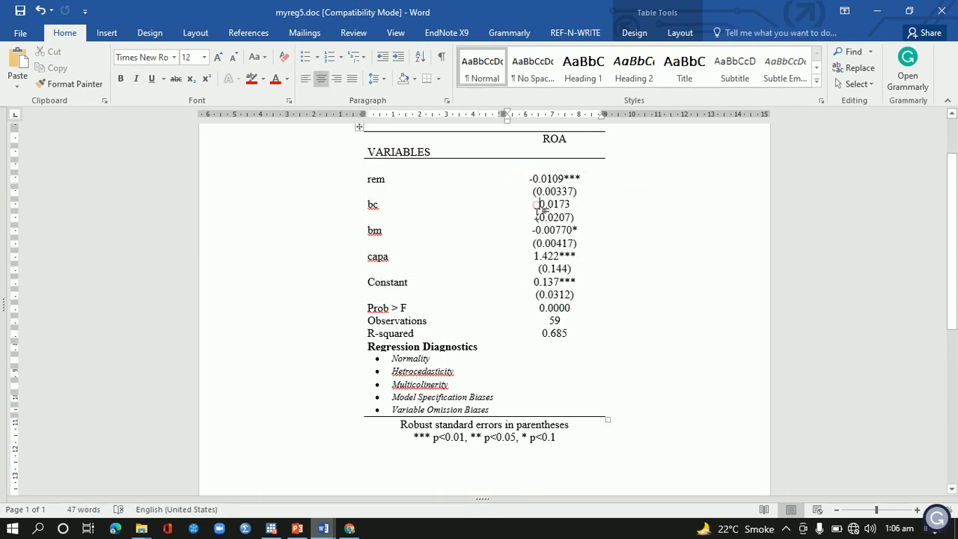
click(545, 260)
double_click(394, 359)
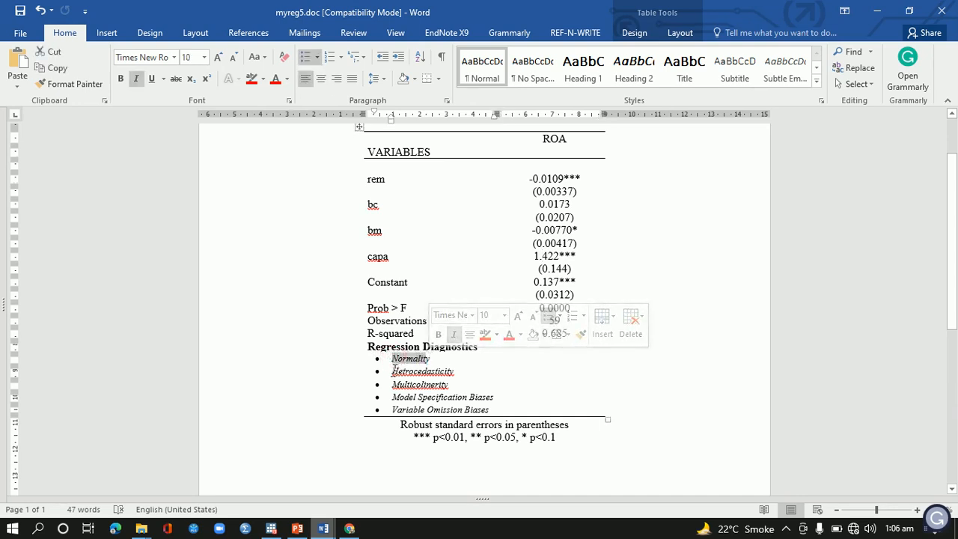
double_click(396, 371)
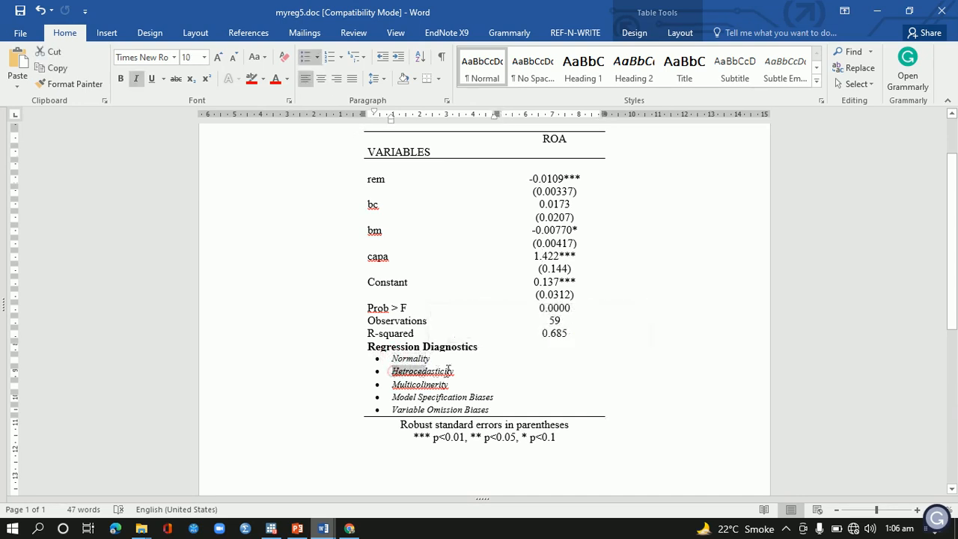
double_click(399, 384)
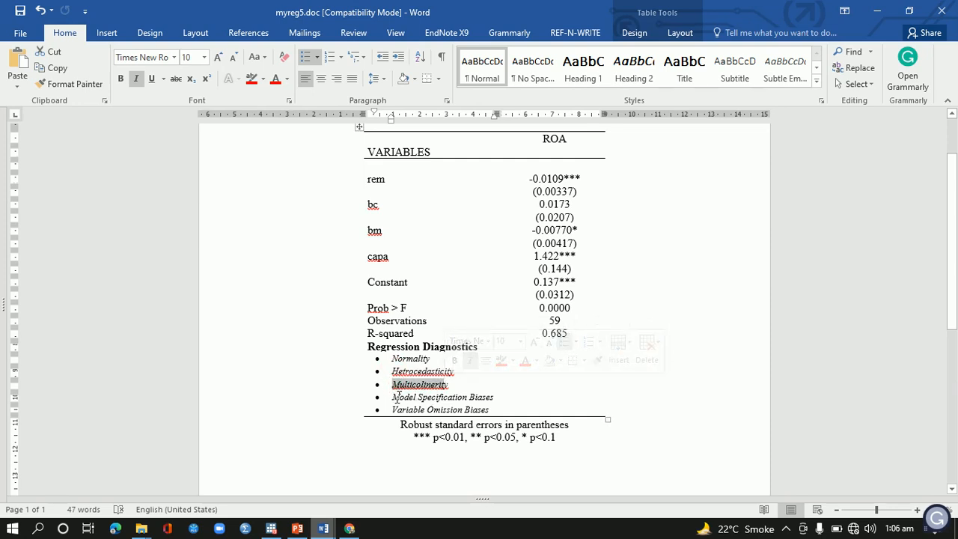
drag(395, 397, 482, 393)
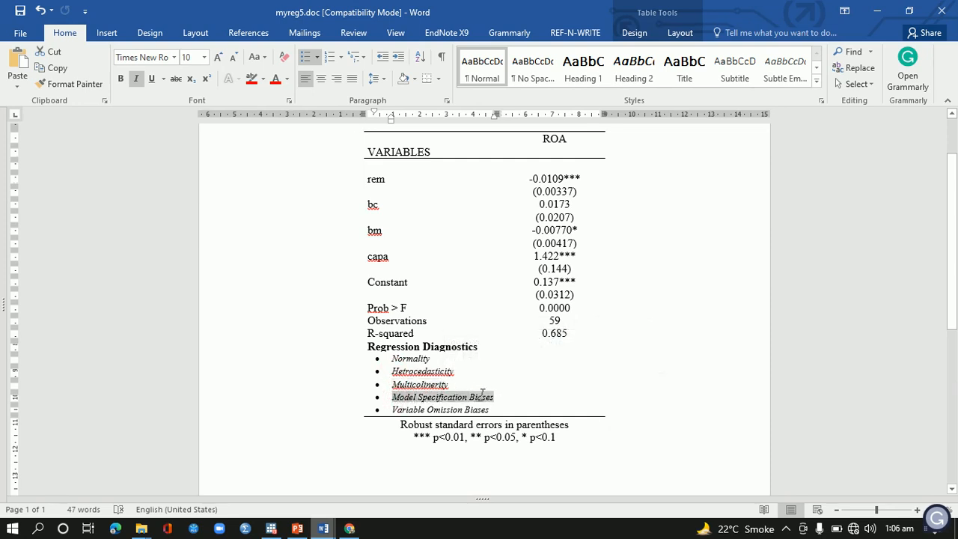
drag(392, 410, 474, 411)
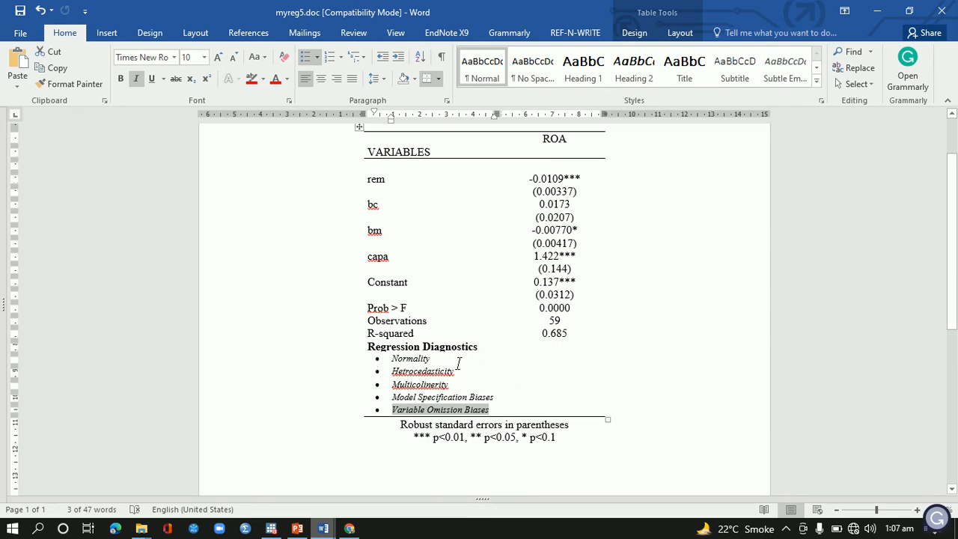
drag(439, 361, 398, 361)
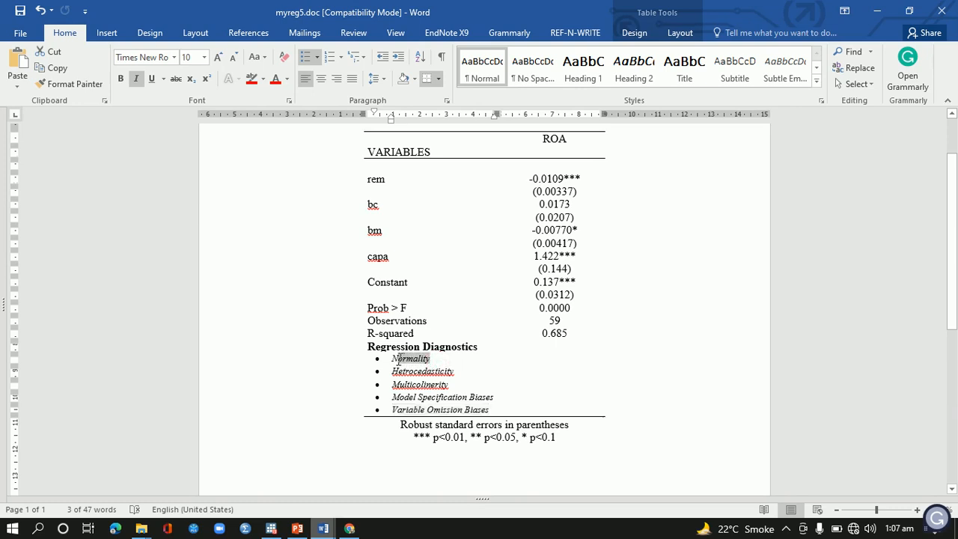
drag(458, 371, 396, 374)
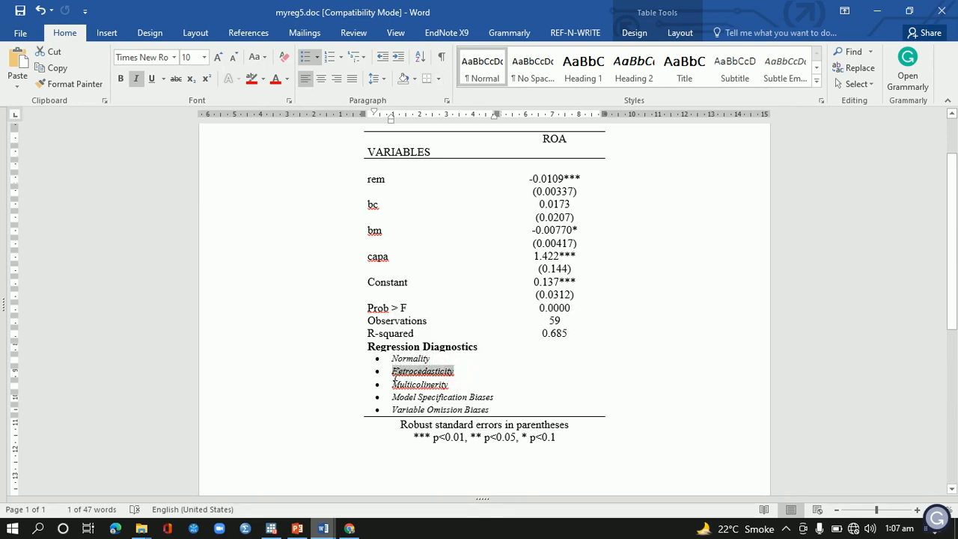
drag(456, 384, 395, 385)
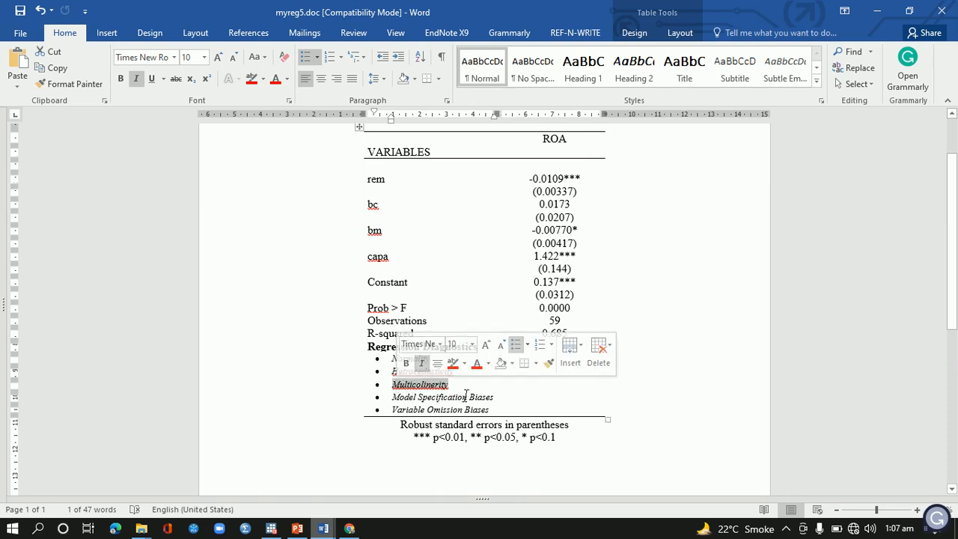
drag(494, 397, 421, 398)
drag(490, 410, 417, 405)
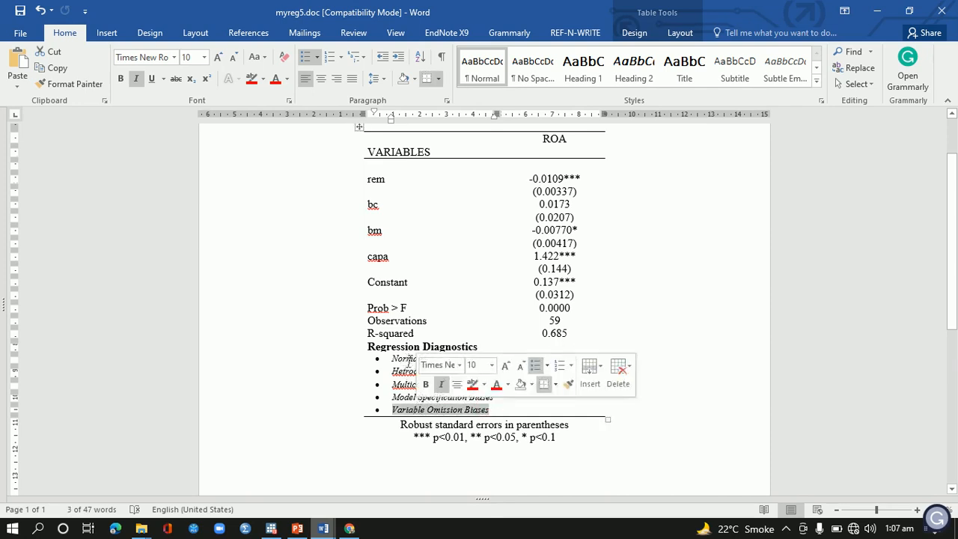
click(540, 349)
click(529, 361)
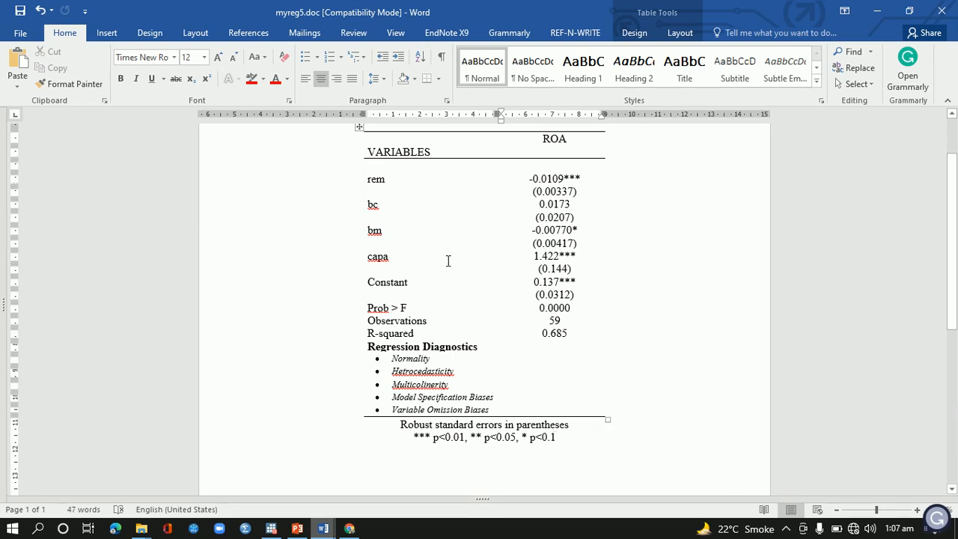
click(786, 528)
click(784, 504)
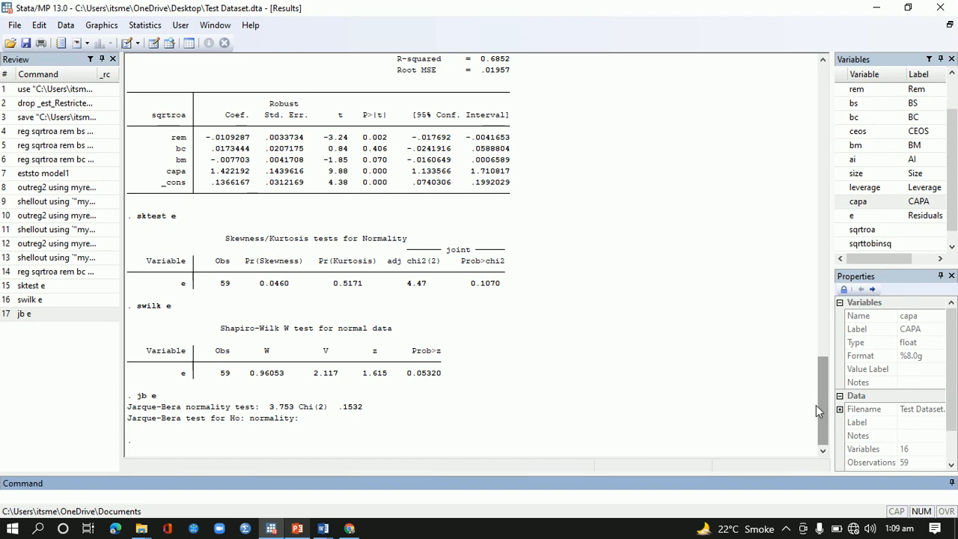
- Copy the test name Jarque-Bera from the Stata normality output onto a new unbulleted line under Normality in myreg5.doc in Word
drag(821, 406, 815, 355)
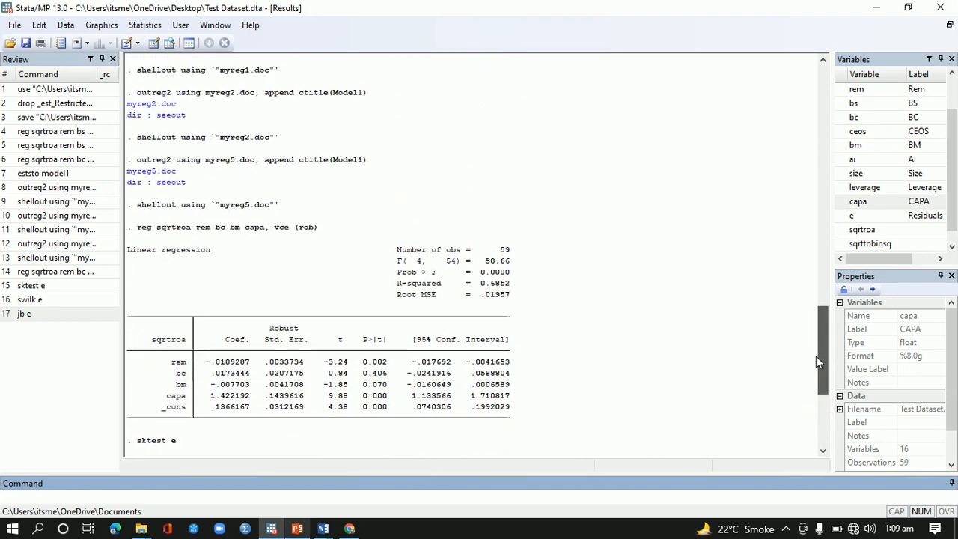
drag(821, 350, 823, 288)
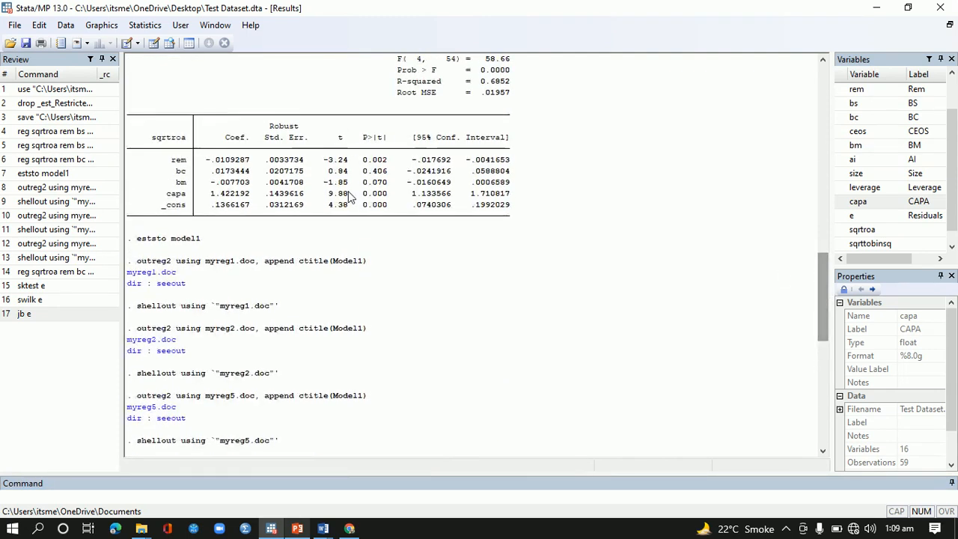
drag(820, 297, 822, 407)
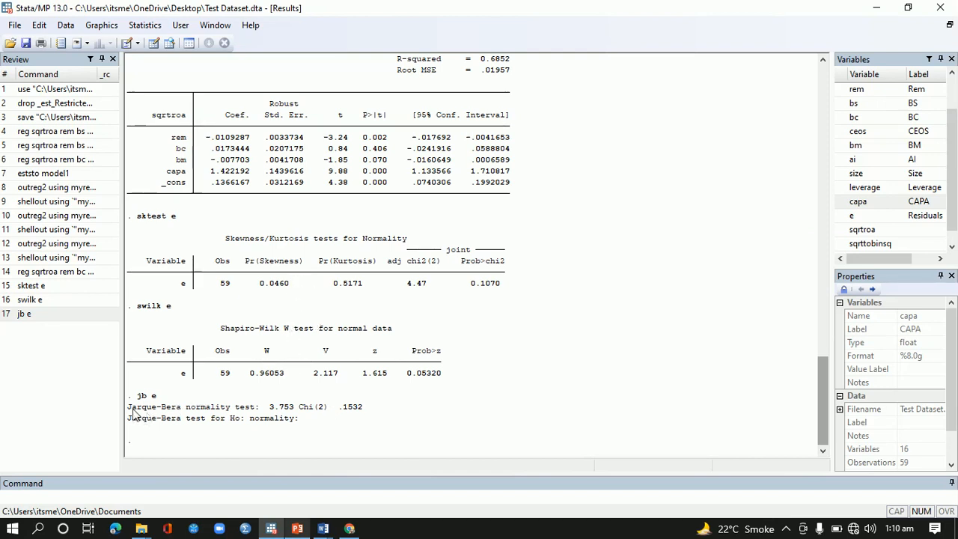
drag(131, 410, 181, 418)
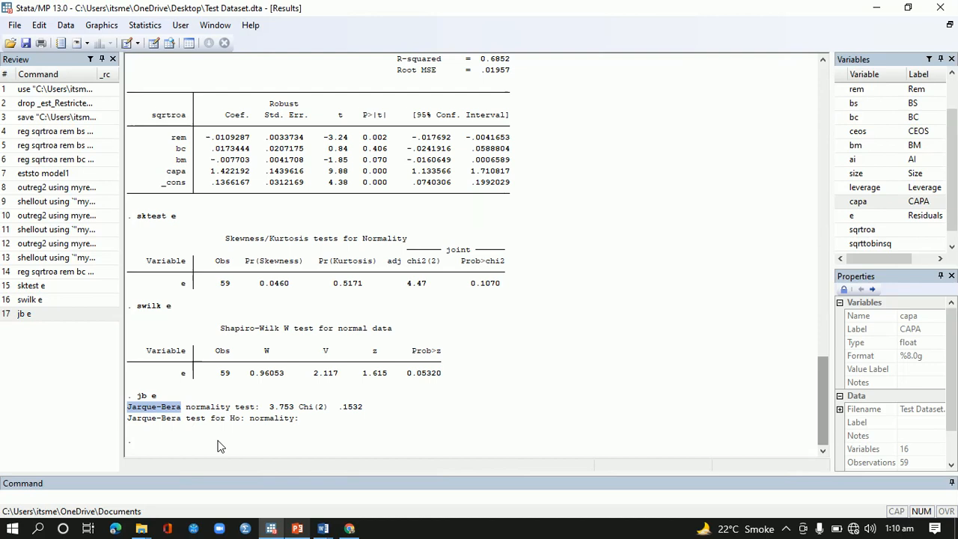
click(322, 526)
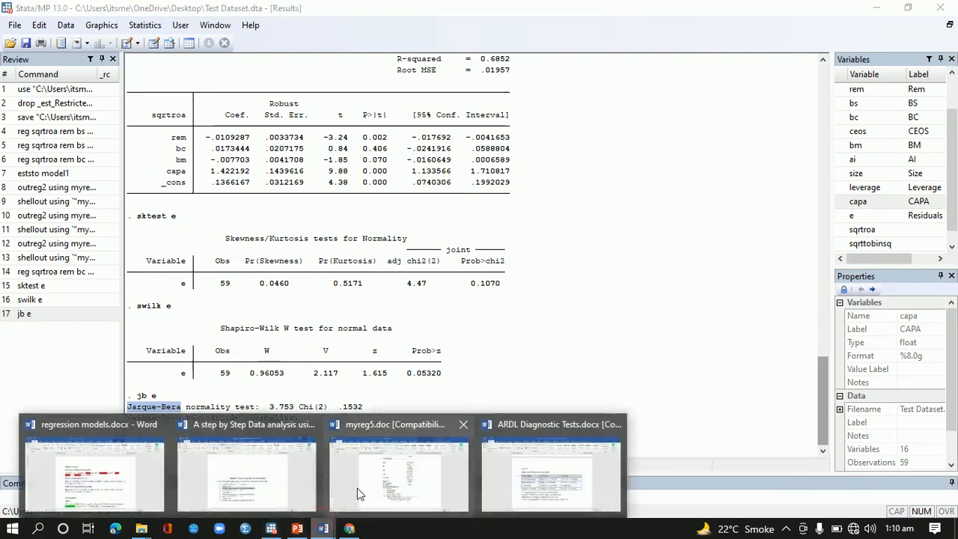
click(423, 490)
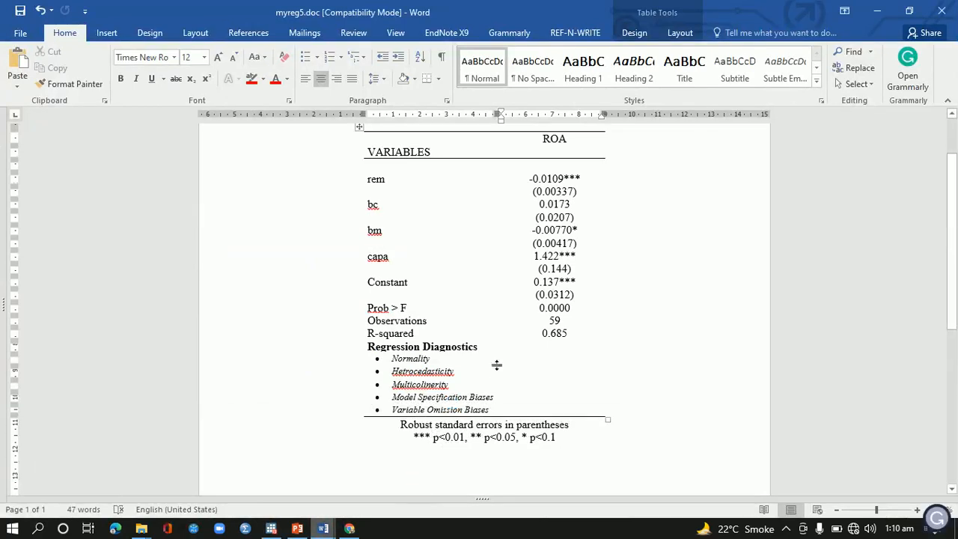
click(434, 359)
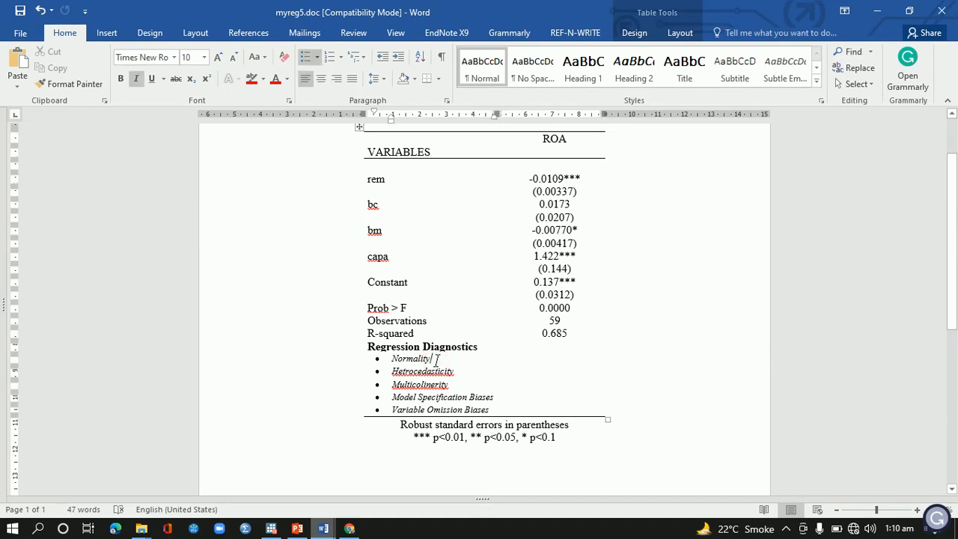
key(Return)
key(BackSpace)
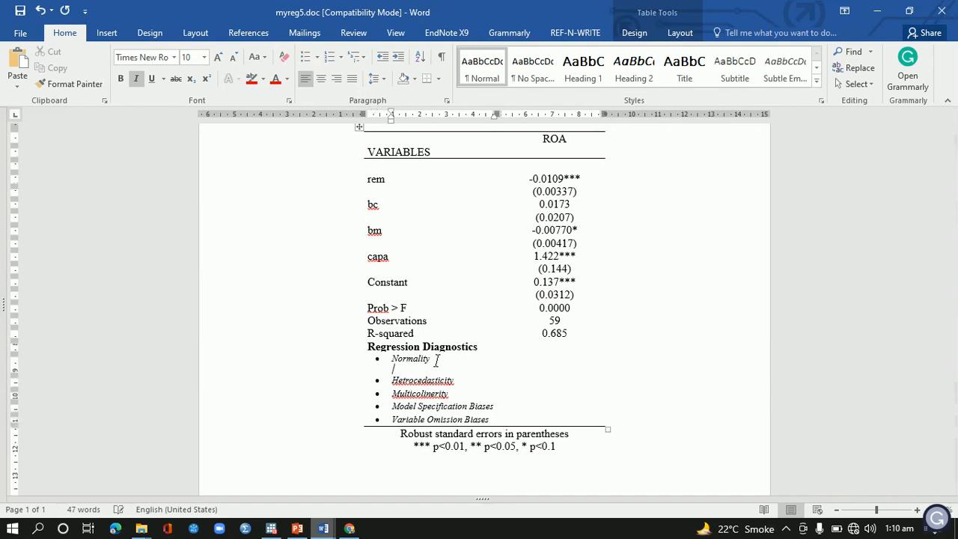
text(Jarque-Bera)
- Copy the Jarque-Bera result 3.753 Chi(2) .1532 from the Stata output into the Normality row's ROA cell in myreg5.doc in Word
click(551, 364)
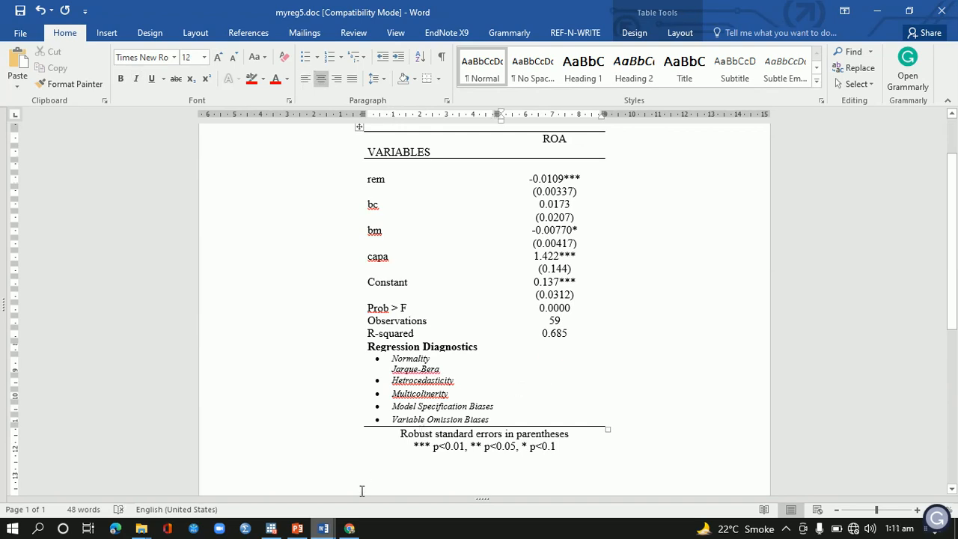
click(297, 528)
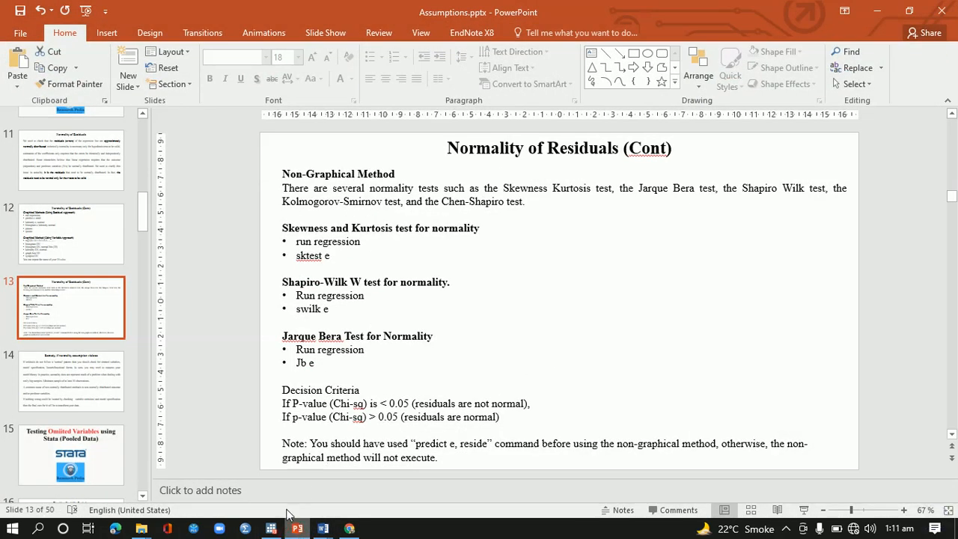
click(271, 529)
drag(269, 406, 361, 412)
key(ctrl+c)
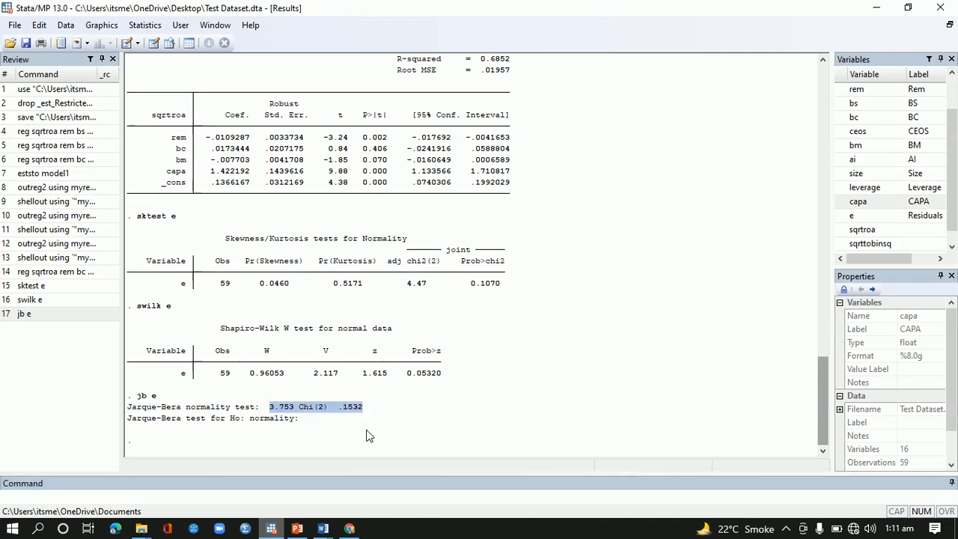
click(323, 528)
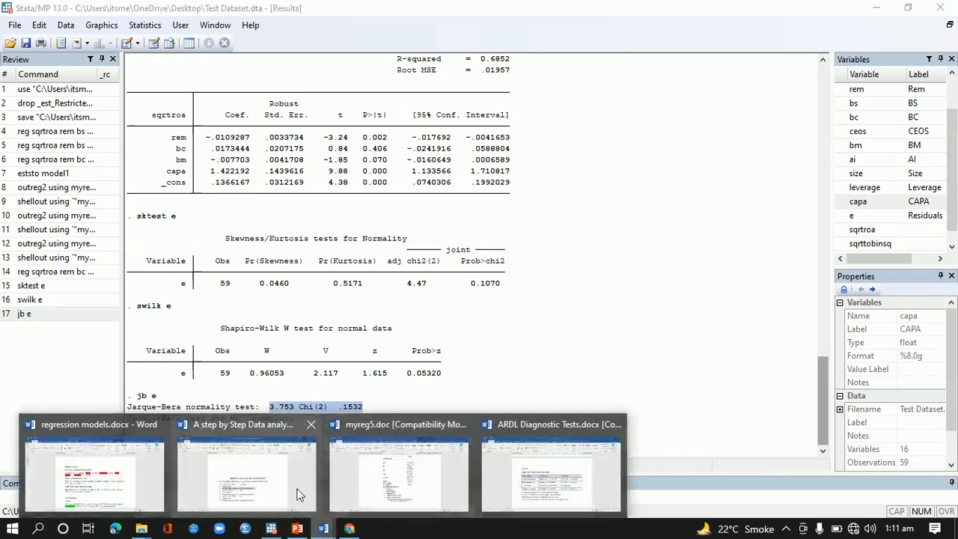
click(398, 473)
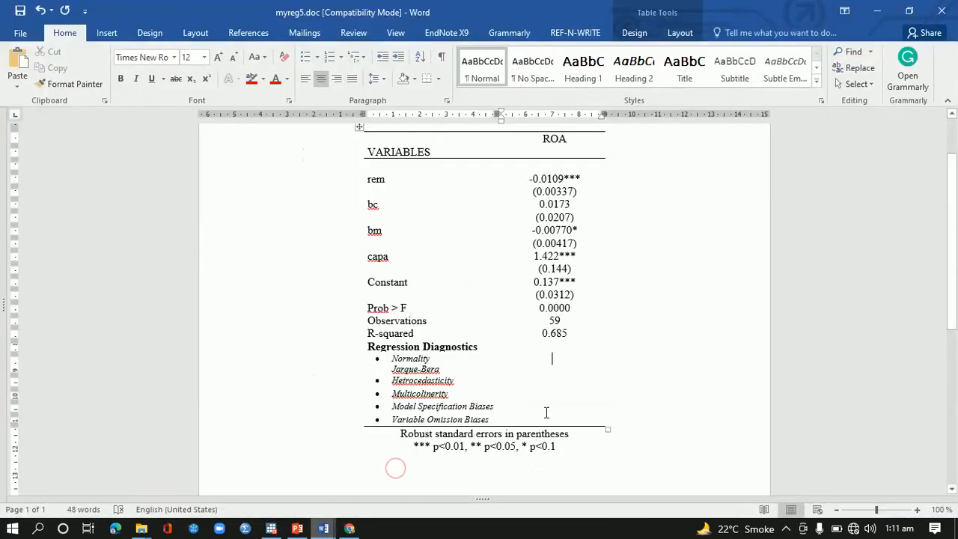
key(ctrl+v)
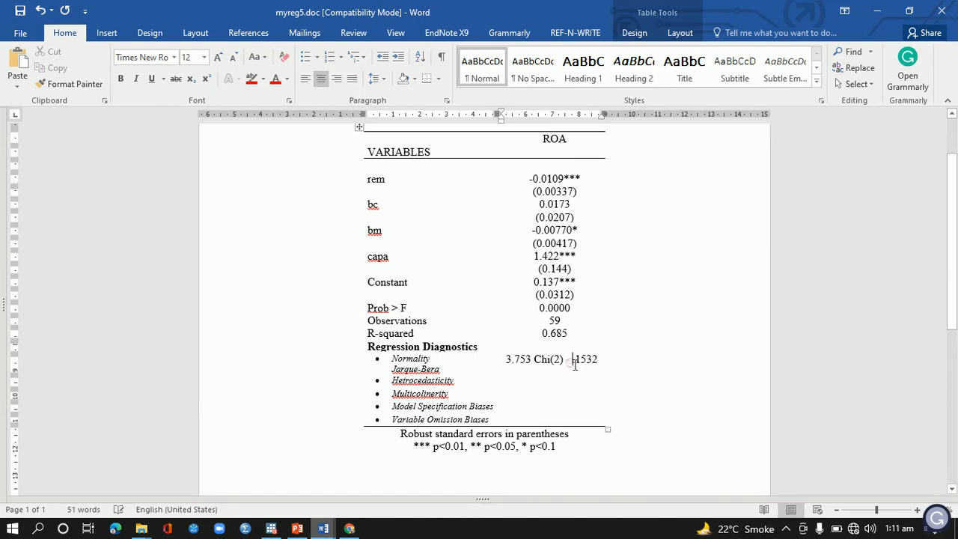
- Bold the p-value digits 1532 in the Normality result and check the significance note below the table
drag(582, 362, 602, 362)
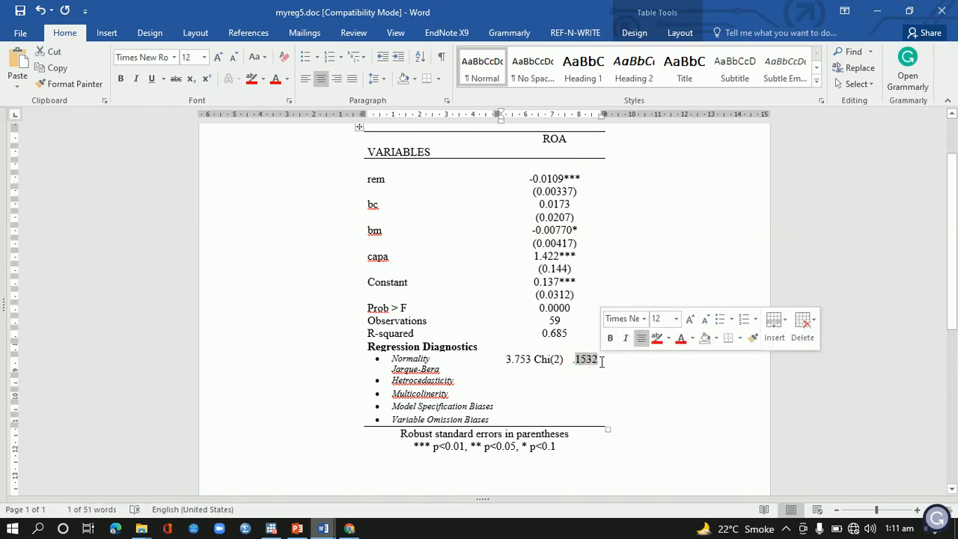
key(ctrl+b)
click(573, 363)
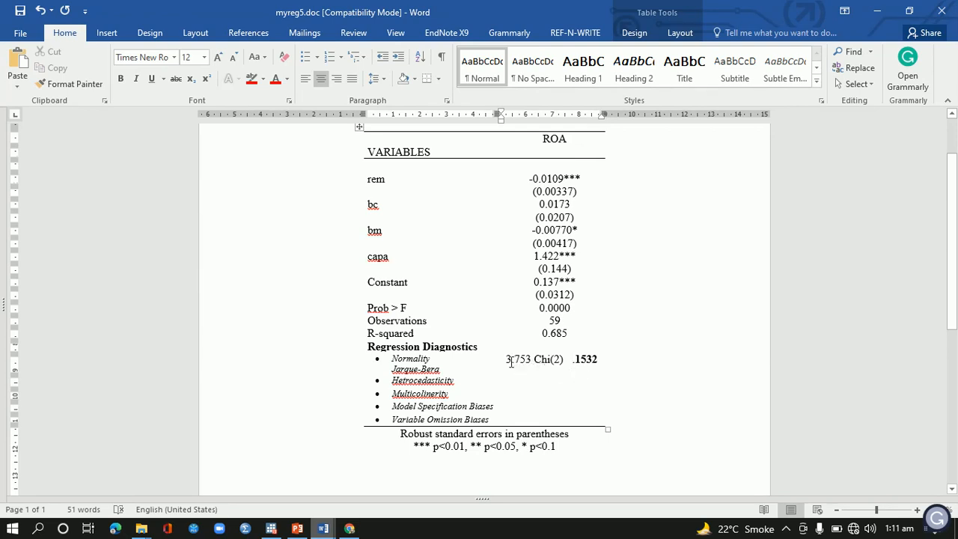
drag(507, 362, 570, 359)
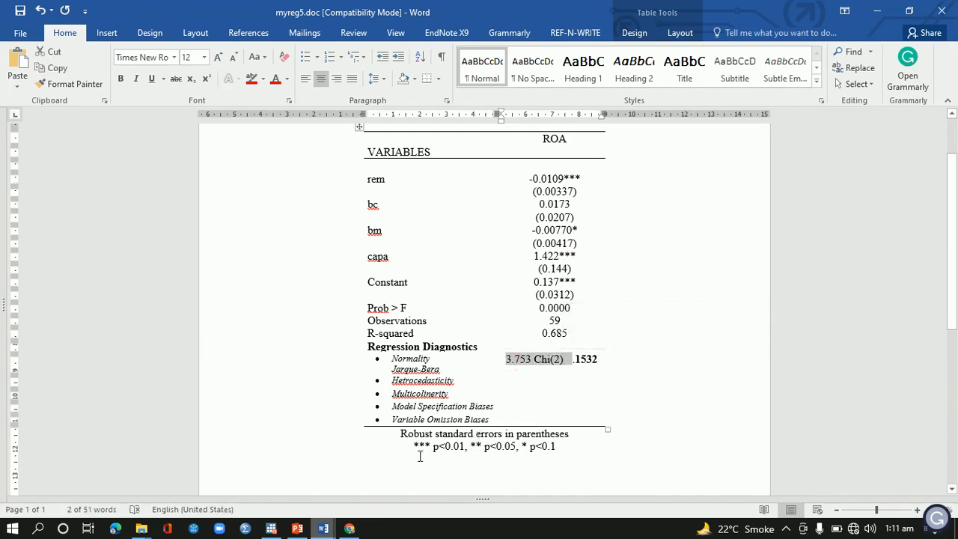
drag(555, 446, 416, 441)
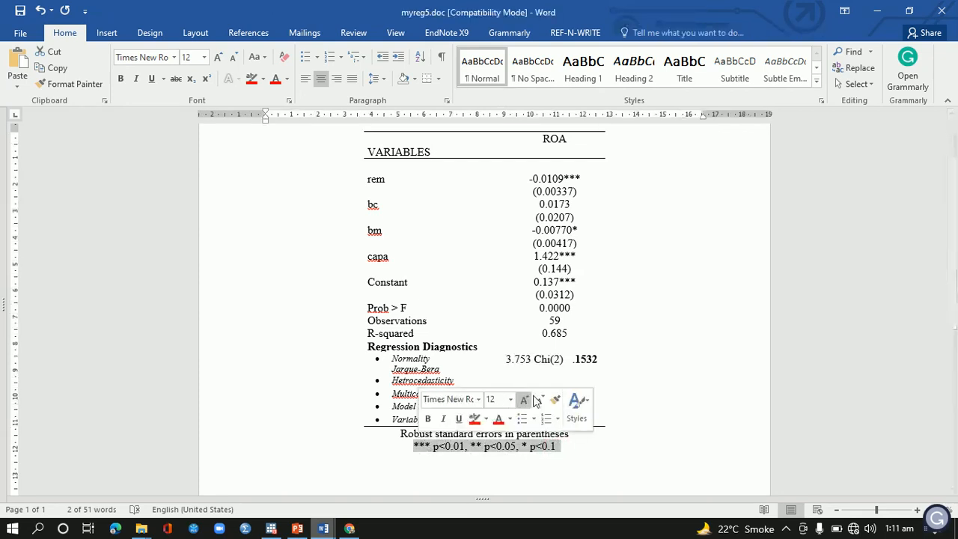
- Delete the p-value .1532 from the end of the Normality result
click(601, 360)
key(BackSpace)
key(BackSpace)
key(BackSpace)
key(BackSpace)
key(BackSpace)
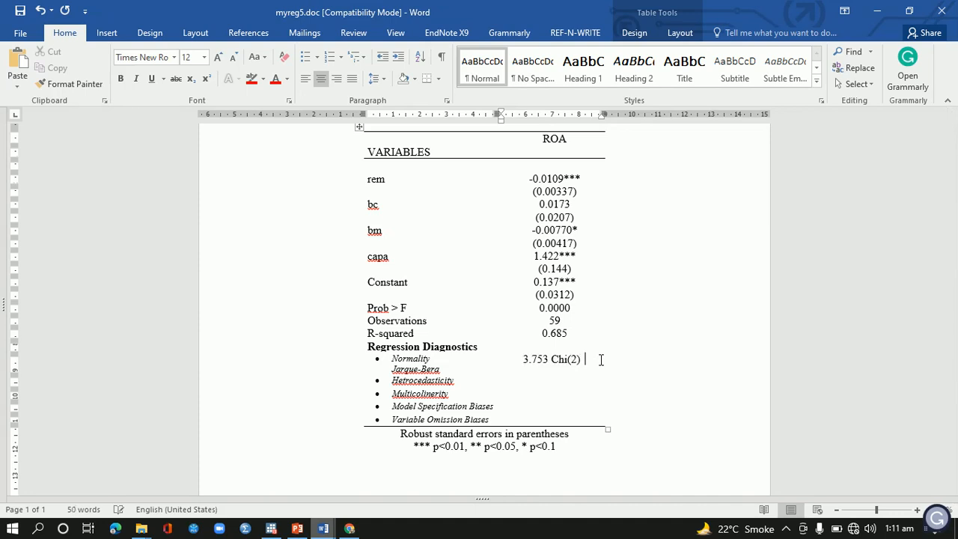
- Move Chi(2) in front of 3.753 and add an equals sign so the Normality result reads Chi(2) = 3.753
drag(583, 360, 557, 361)
key(ctrl+c)
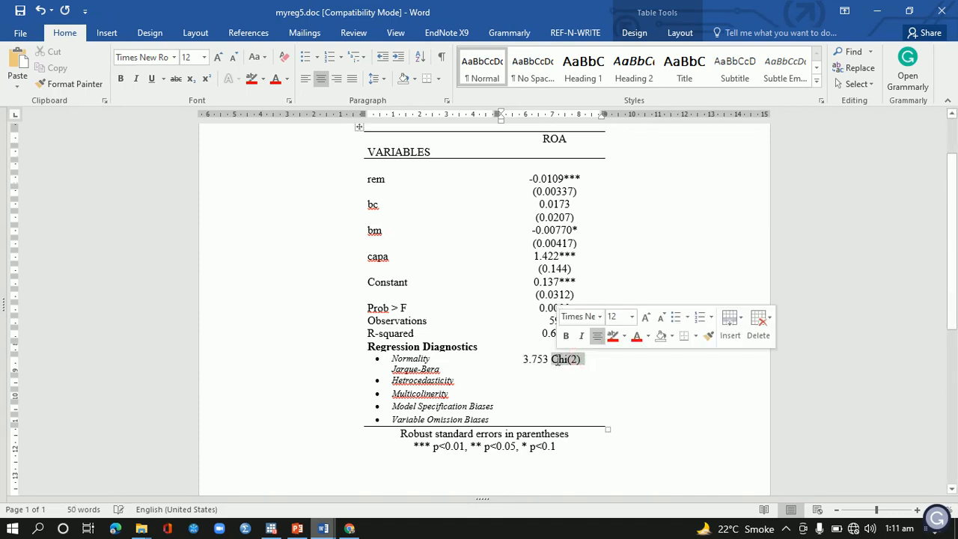
key(Delete)
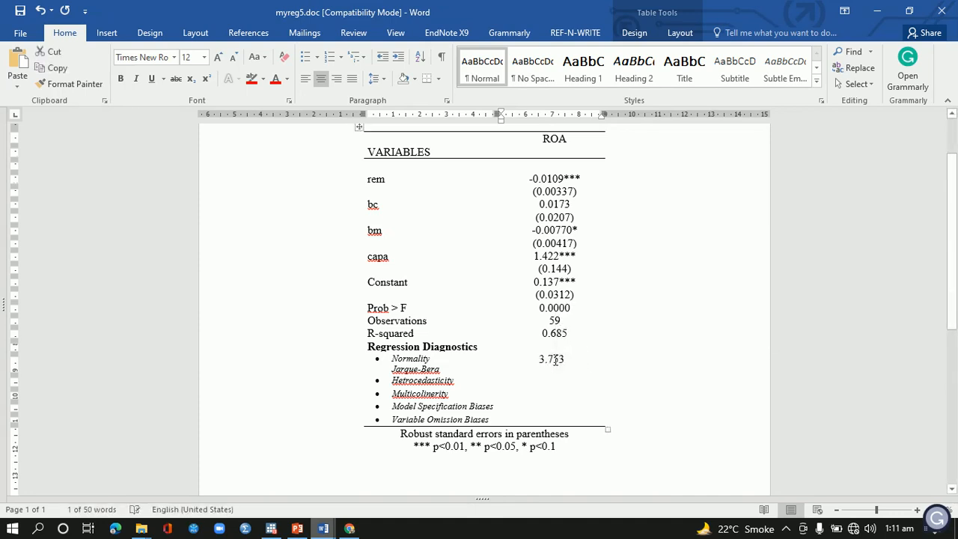
click(533, 364)
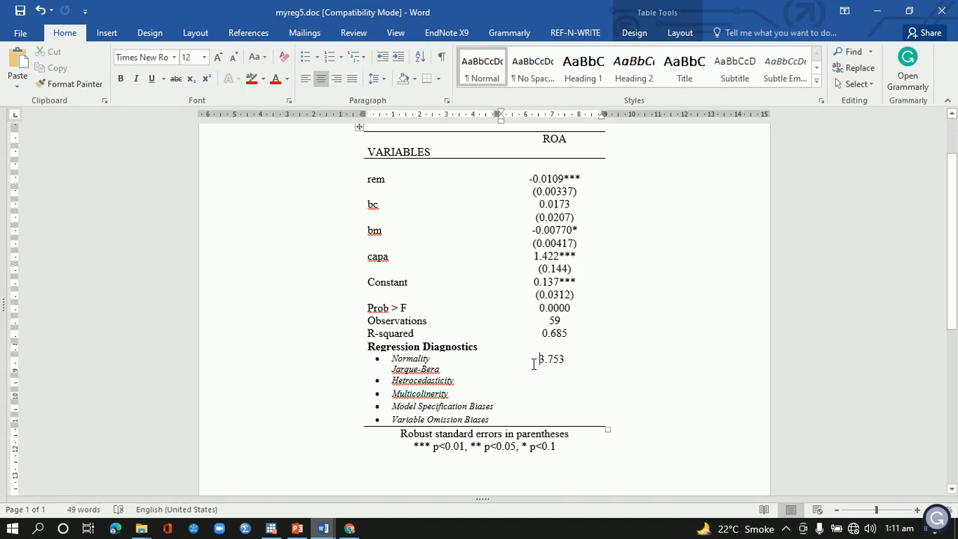
key(ctrl+v)
text(=)
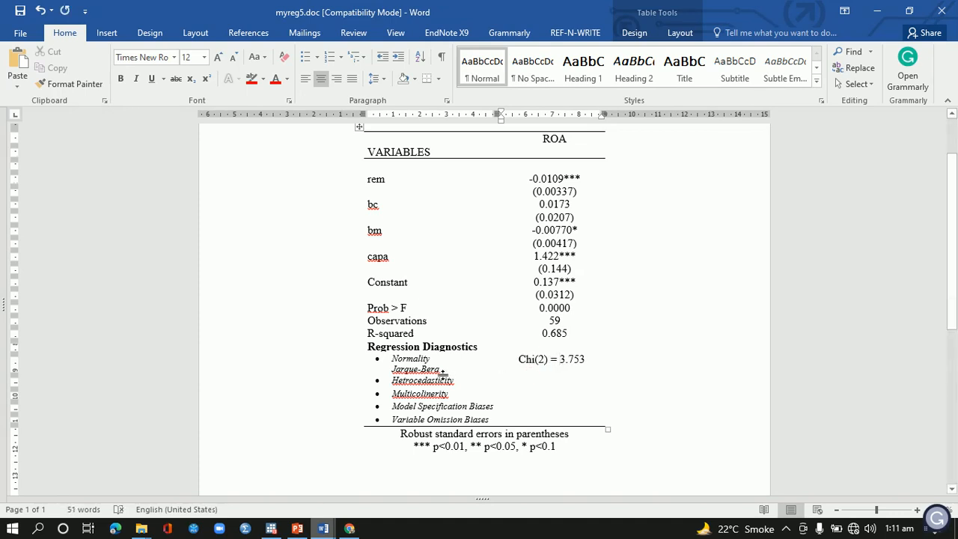
- Move Jarque-Bera up into parentheses after Normality and remove the empty line left beneath it
drag(442, 368, 392, 369)
key(ctrl+c)
key(Delete)
click(434, 360)
text(()
key(ctrl+v)
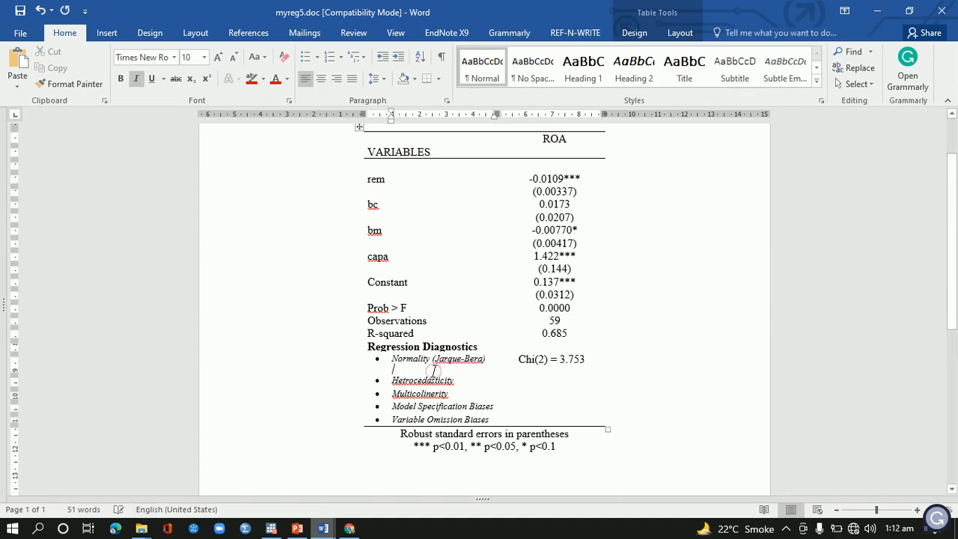
key(Delete)
click(434, 374)
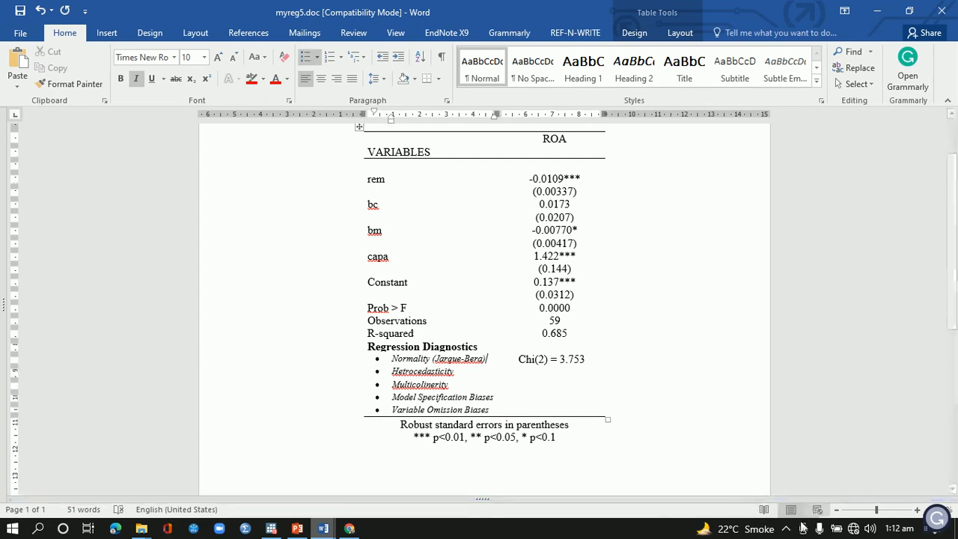
click(270, 529)
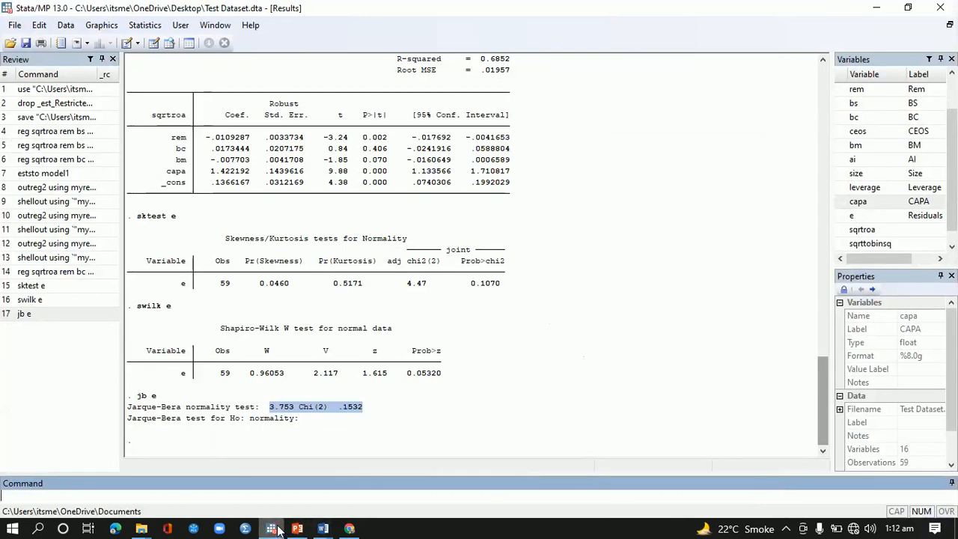
click(784, 528)
mouse_move(785, 504)
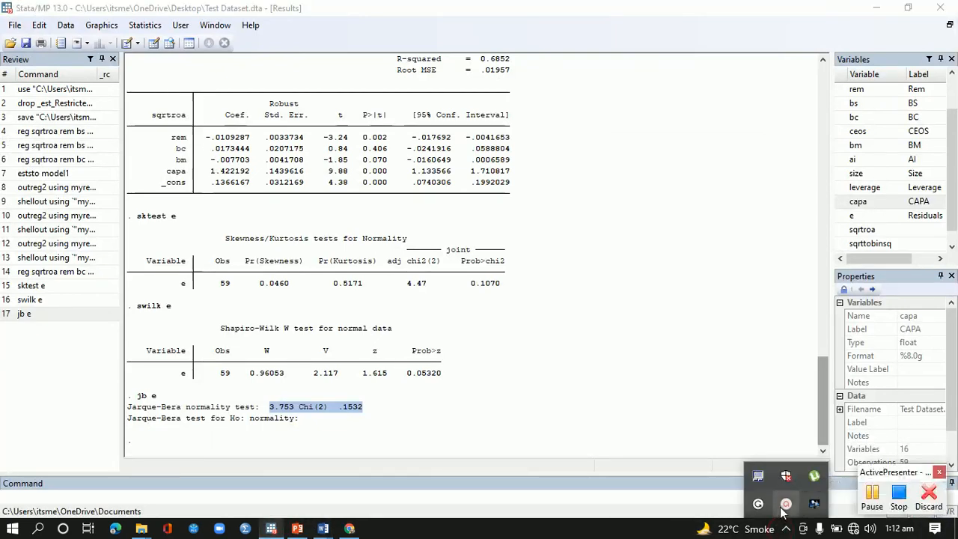
click(848, 500)
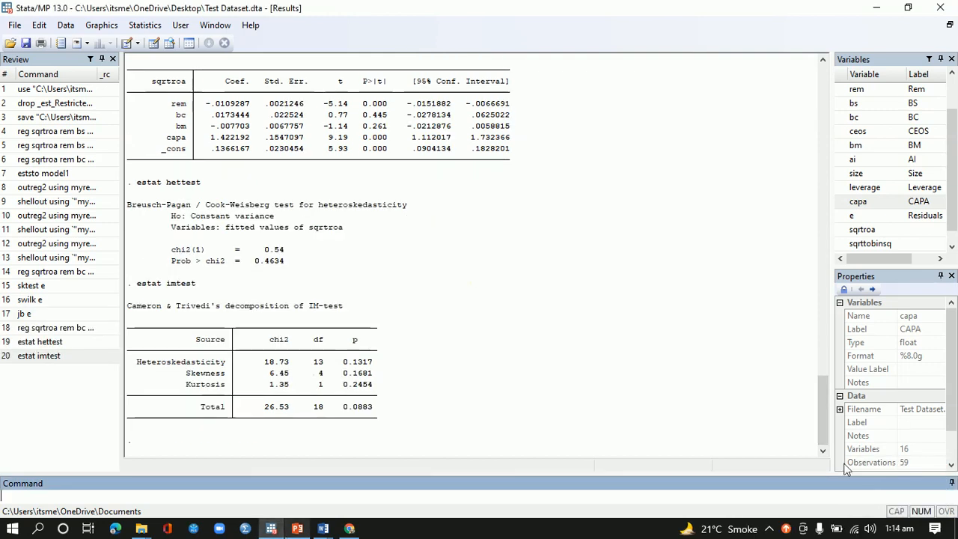
- Examine the reg sqrtroa command and the hettest and imtest p-values in Stata against the criteria on PowerPoint's Detection of Heteroscedasticity slide
drag(825, 438, 824, 411)
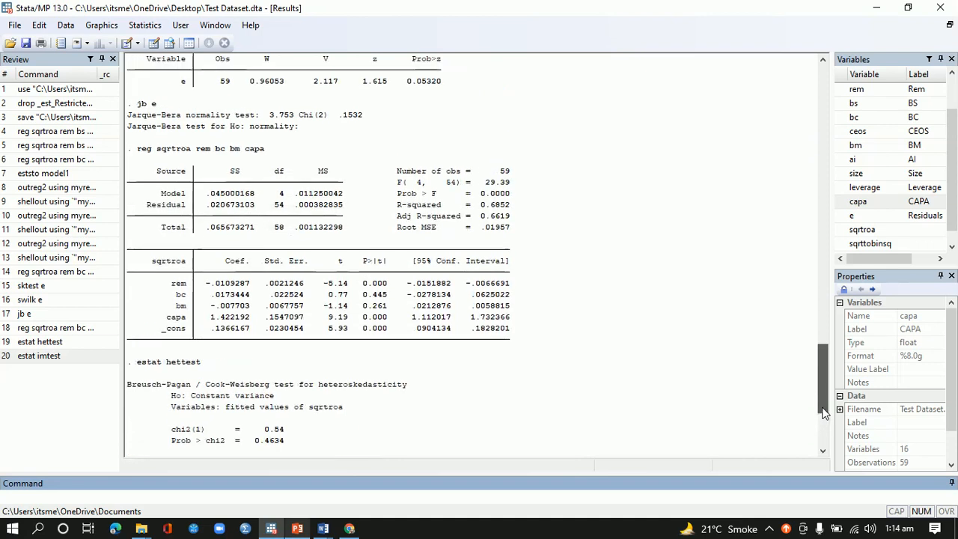
double_click(255, 149)
drag(255, 153, 143, 152)
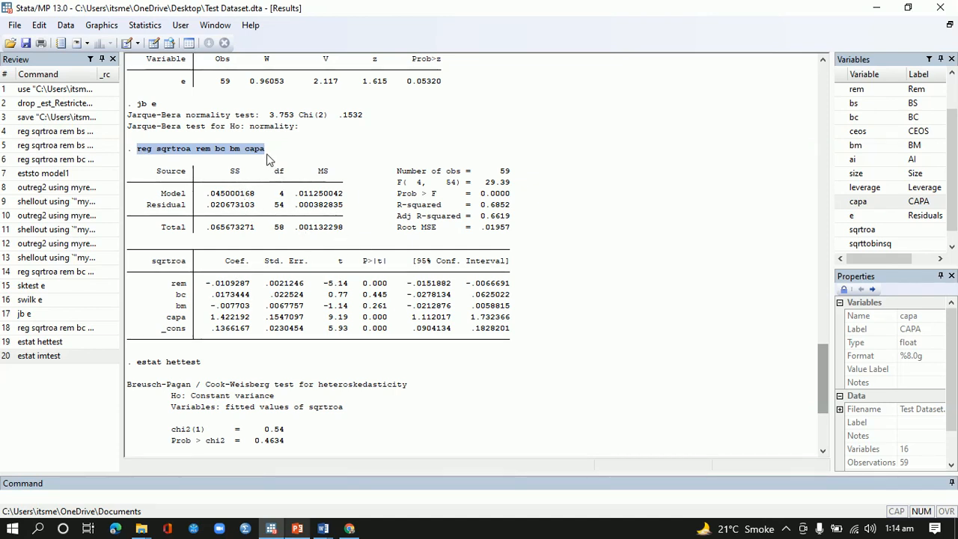
drag(823, 409, 827, 439)
click(298, 528)
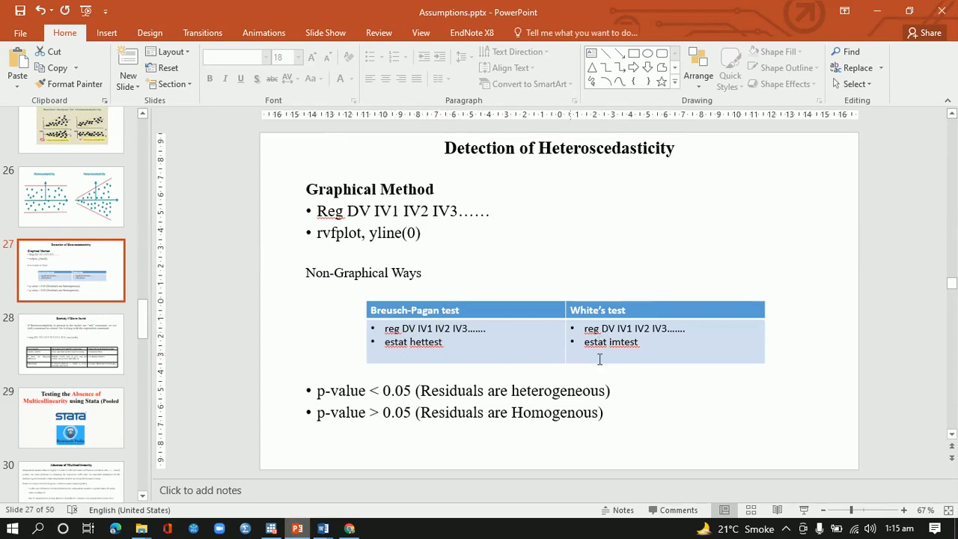
click(270, 528)
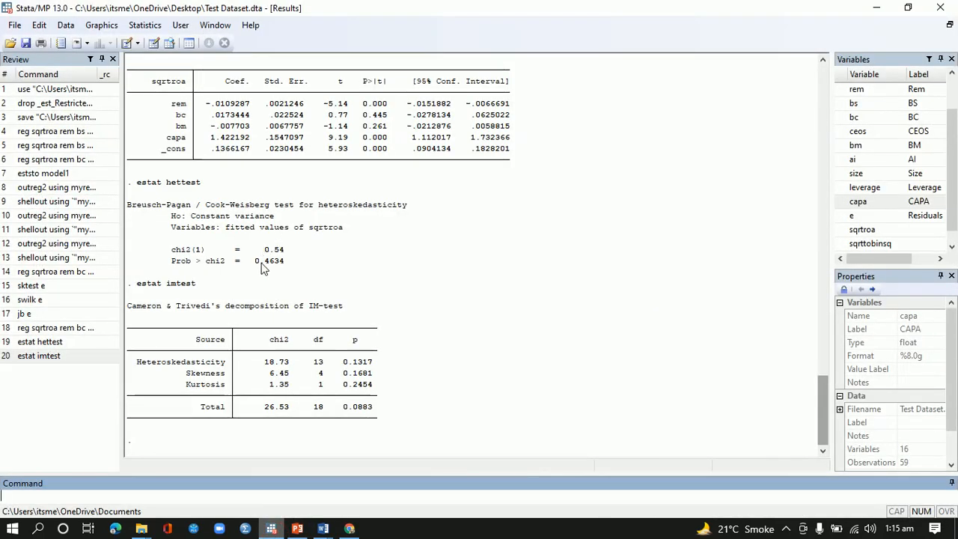
drag(172, 261, 280, 270)
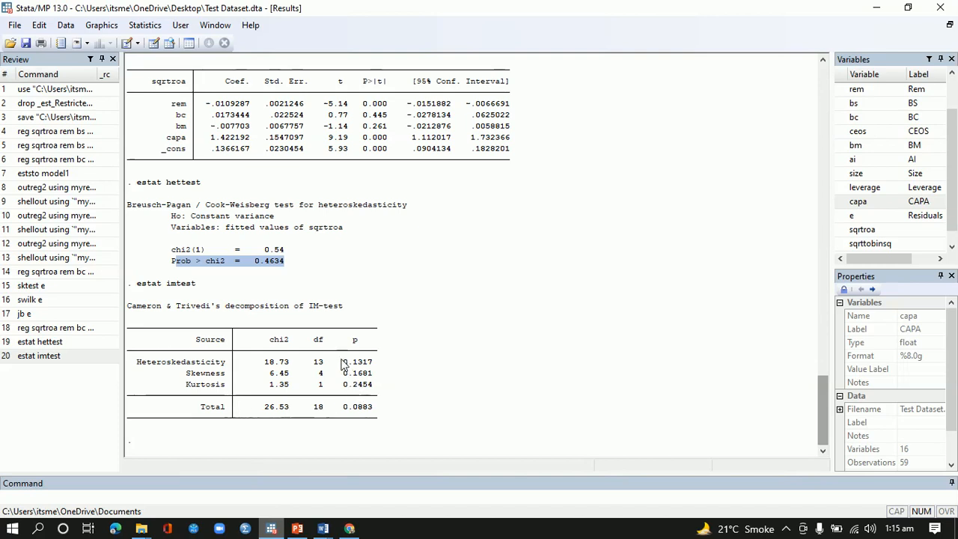
drag(341, 363, 372, 363)
drag(340, 408, 374, 408)
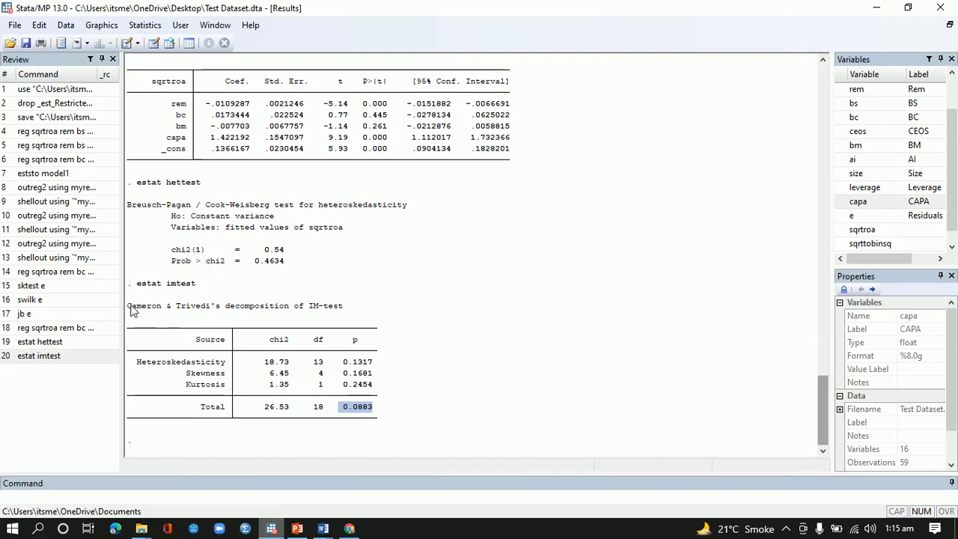
- Copy the test name Breusch-Pagan from the Stata output into parentheses after Hetrocedasticity in myreg5.doc in Word
drag(128, 205, 189, 209)
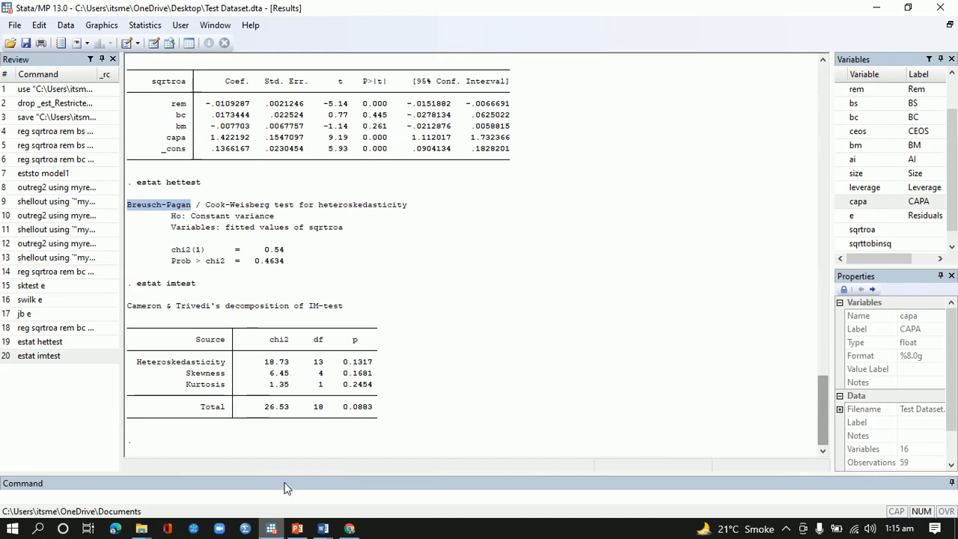
mouse_move(324, 524)
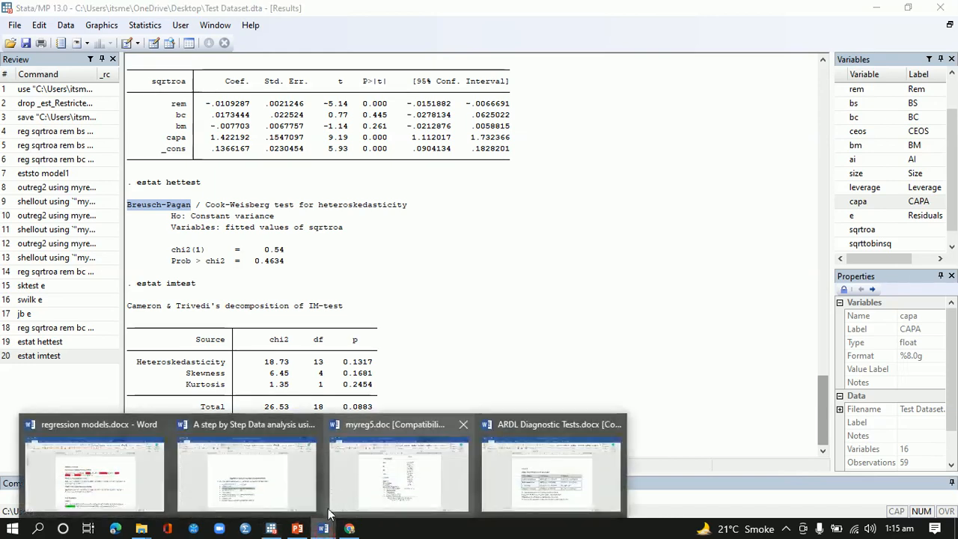
click(392, 479)
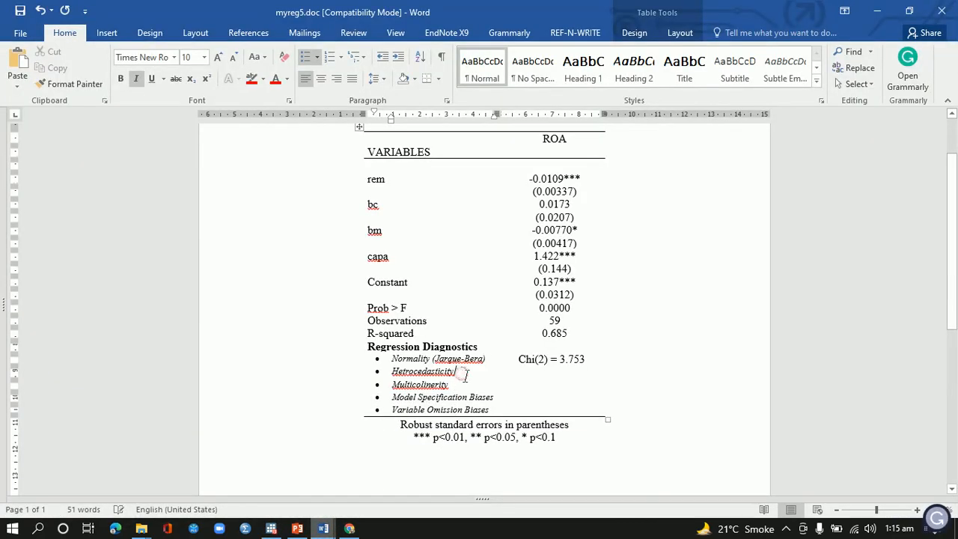
text(()
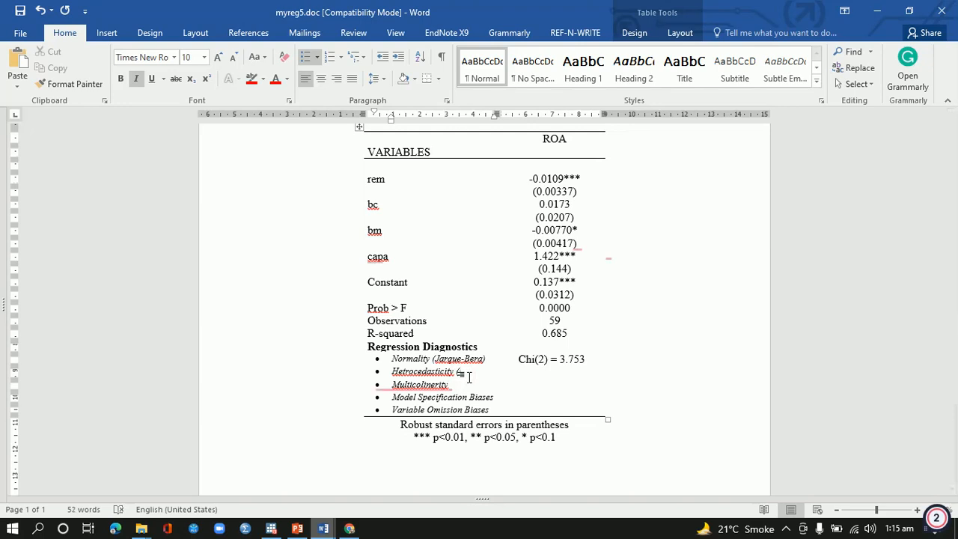
text(Breusch-Pagan)
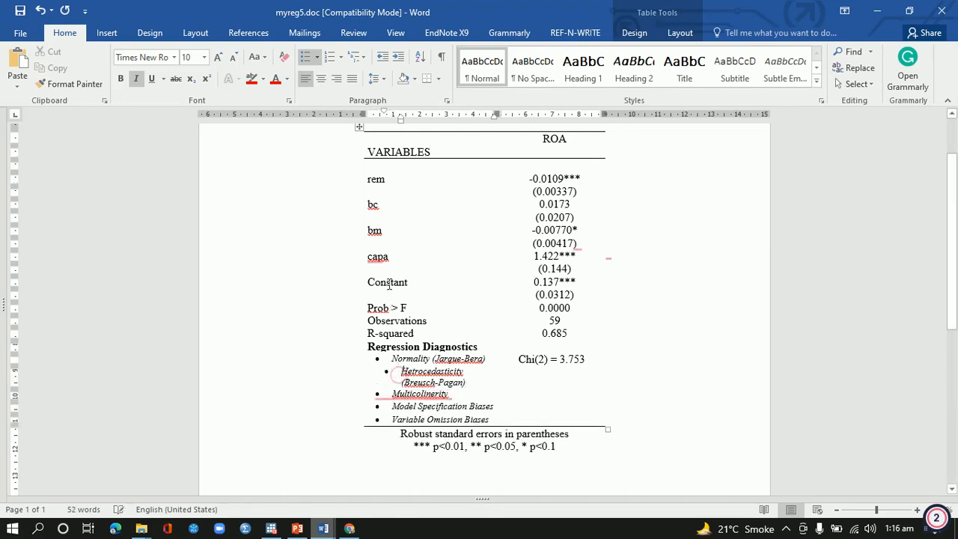
- Align the Hetrocedasticity bullet's indent with the other bullets and widen the first table column so the entry fits on one line
drag(403, 126, 392, 125)
right_click(393, 392)
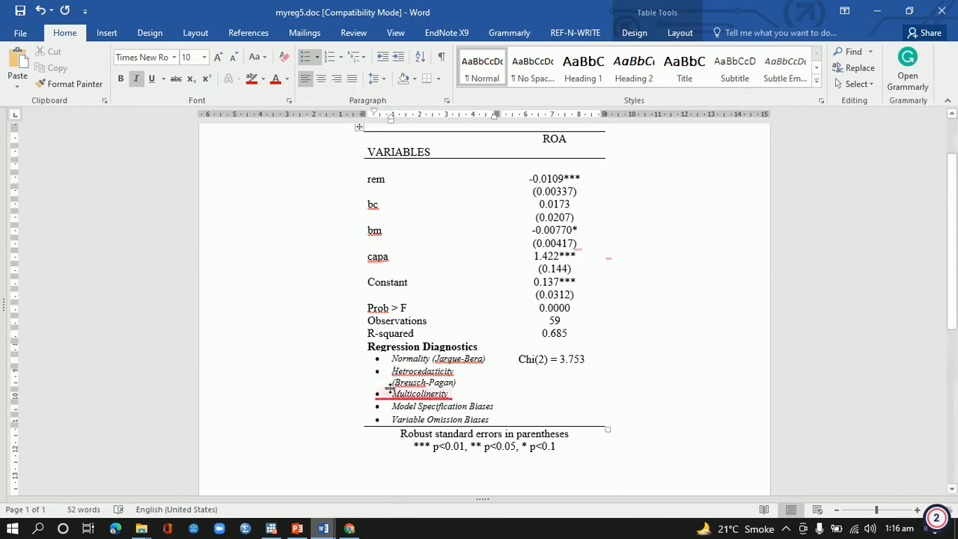
click(389, 384)
key(BackSpace)
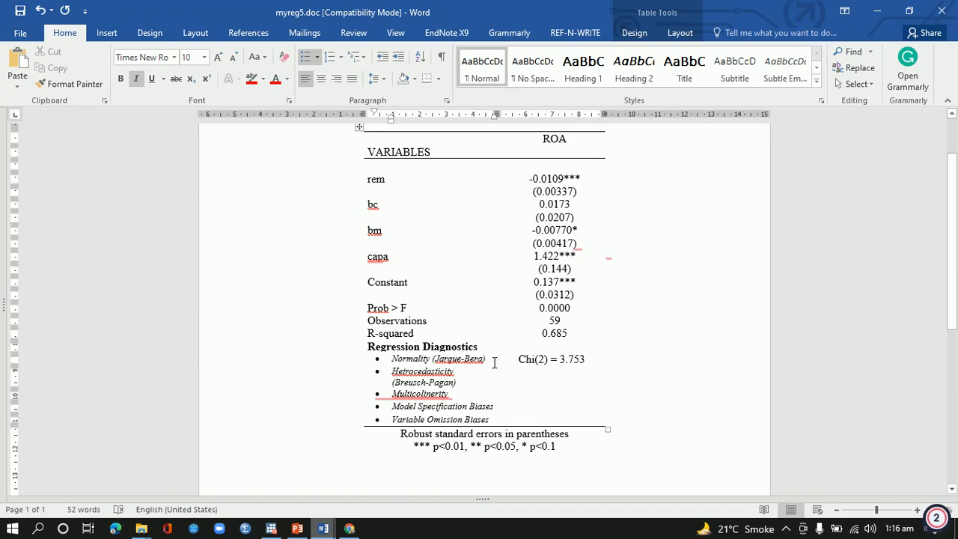
drag(495, 363, 530, 362)
- Copy the Breusch-Pagan result chi2(1) = 0.54 from the Stata output into the Hetrocedasticity row's ROA cell in myreg5.doc in Word
click(549, 378)
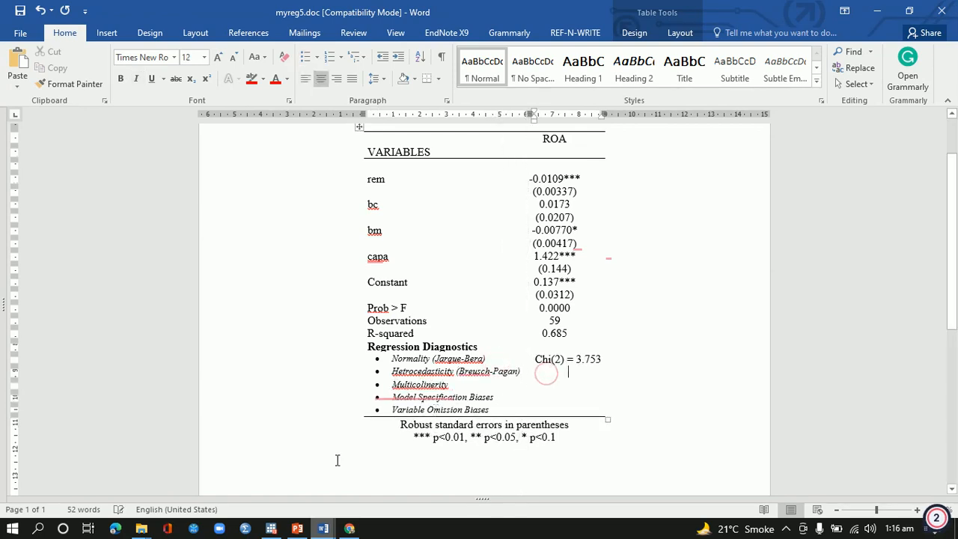
click(271, 528)
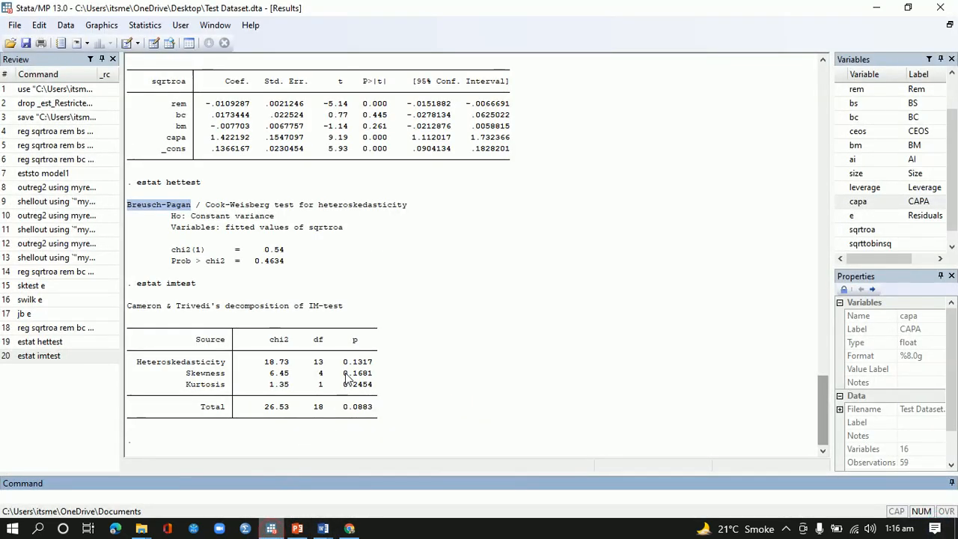
drag(286, 262, 208, 266)
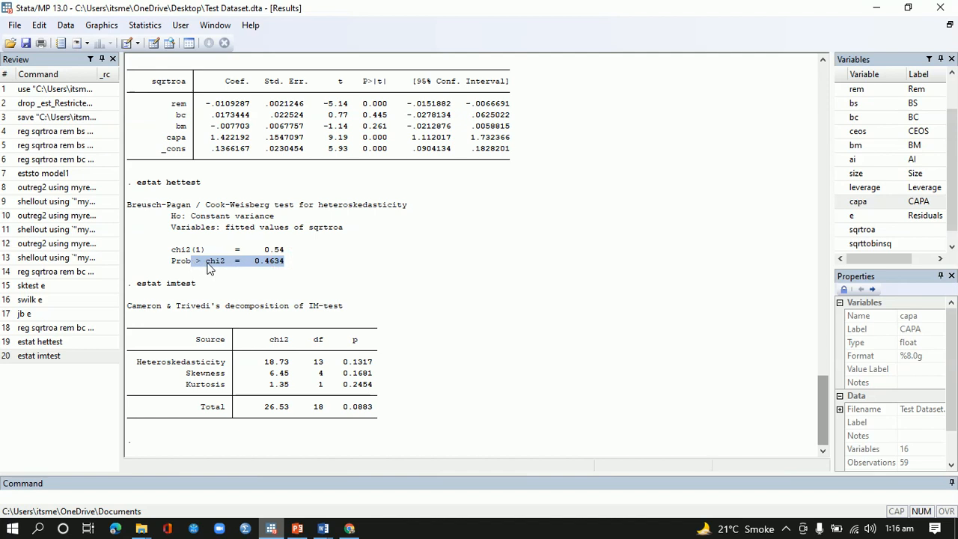
click(290, 274)
drag(285, 250, 178, 254)
key(ctrl+c)
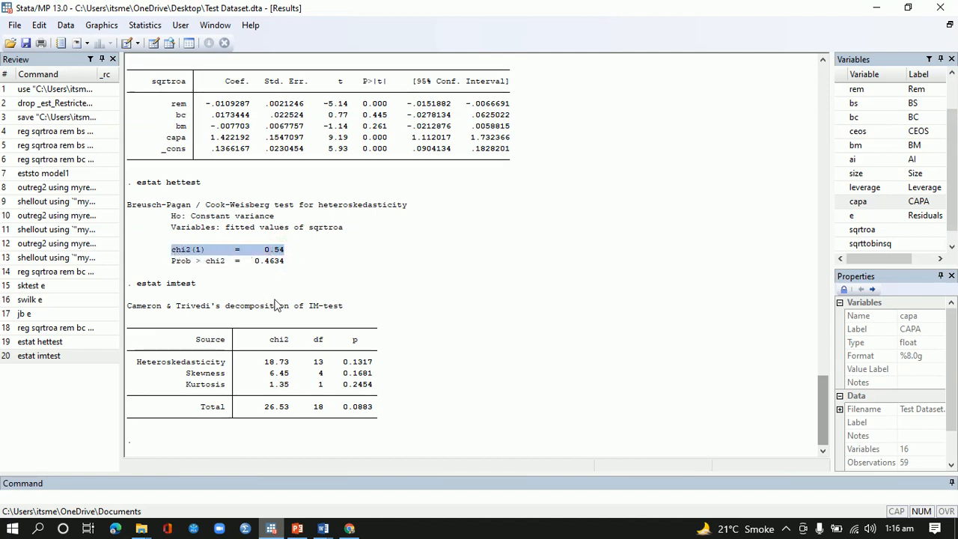
click(322, 528)
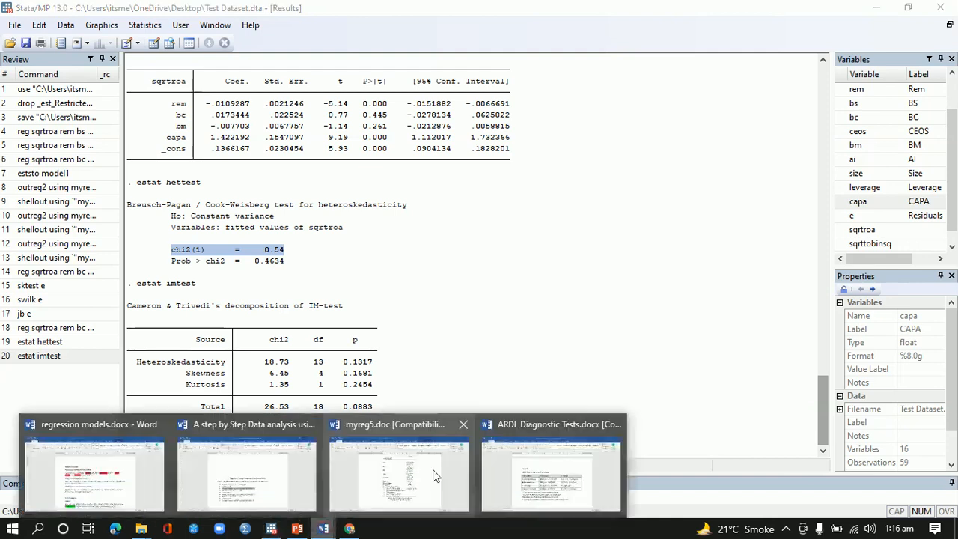
click(403, 477)
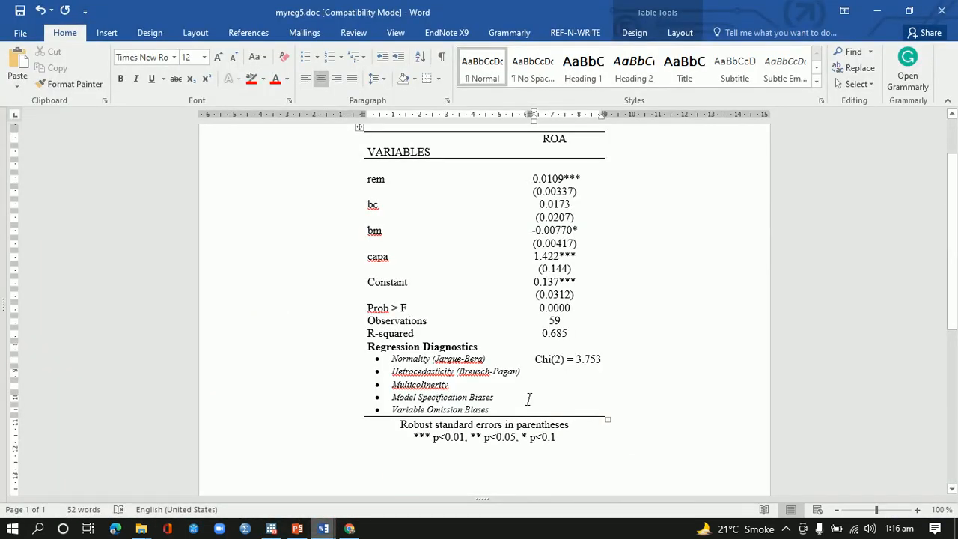
key(ctrl+v)
- Remove the extra spaces before the equals sign in the chi2(1) entry and left-align it
click(590, 372)
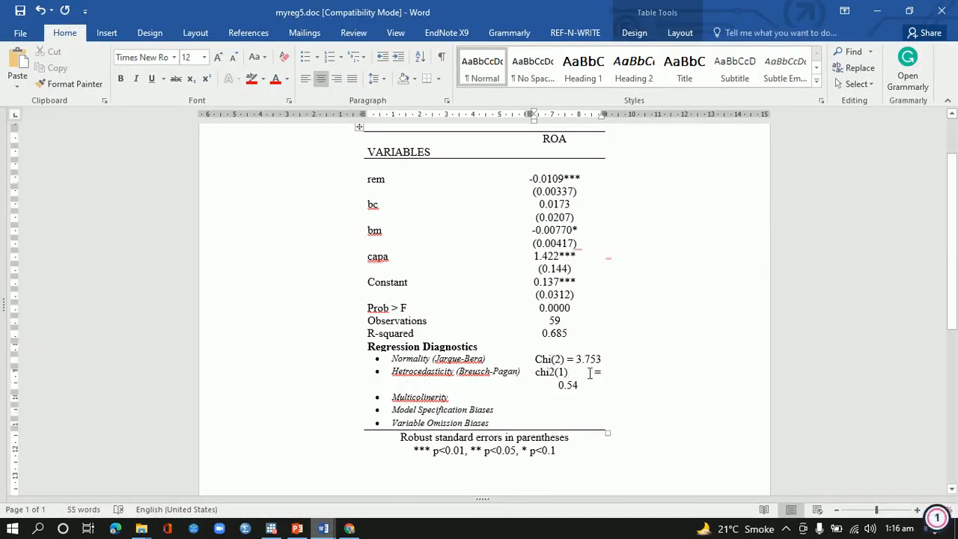
key(BackSpace)
key(BackSpace)
key(BackSpace)
key(BackSpace)
key(BackSpace)
key(BackSpace)
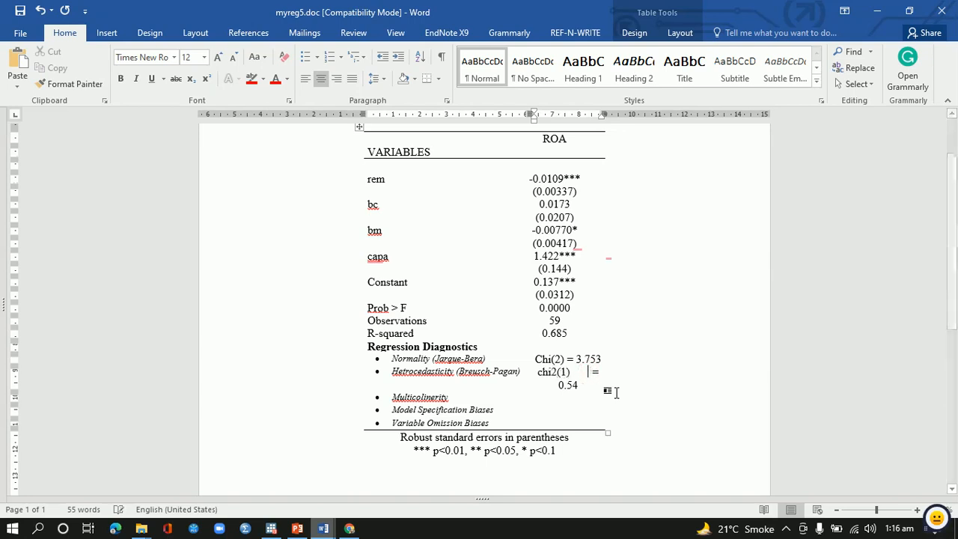
key(BackSpace)
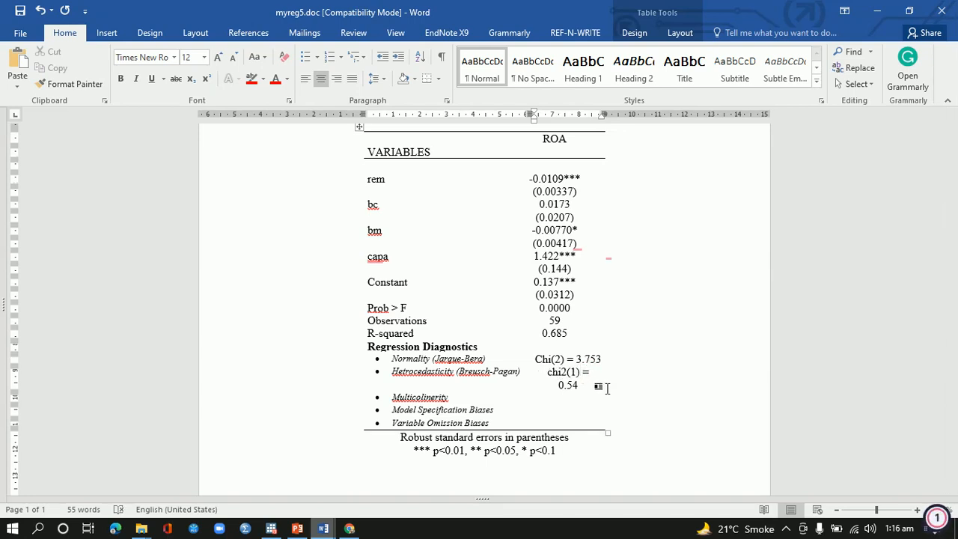
key(ctrl+l)
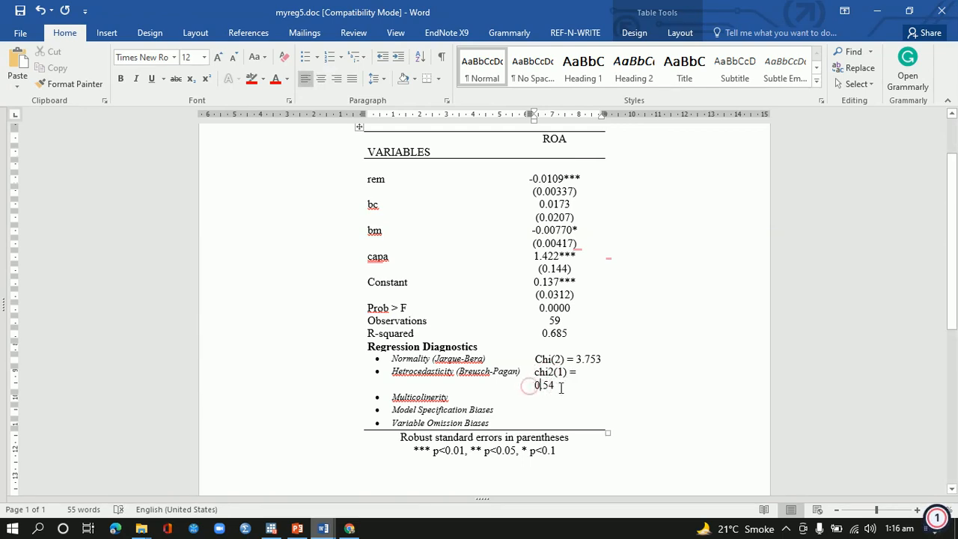
- Reduce both chi-square entries to font size 9 and left-align the Normality value
click(529, 385)
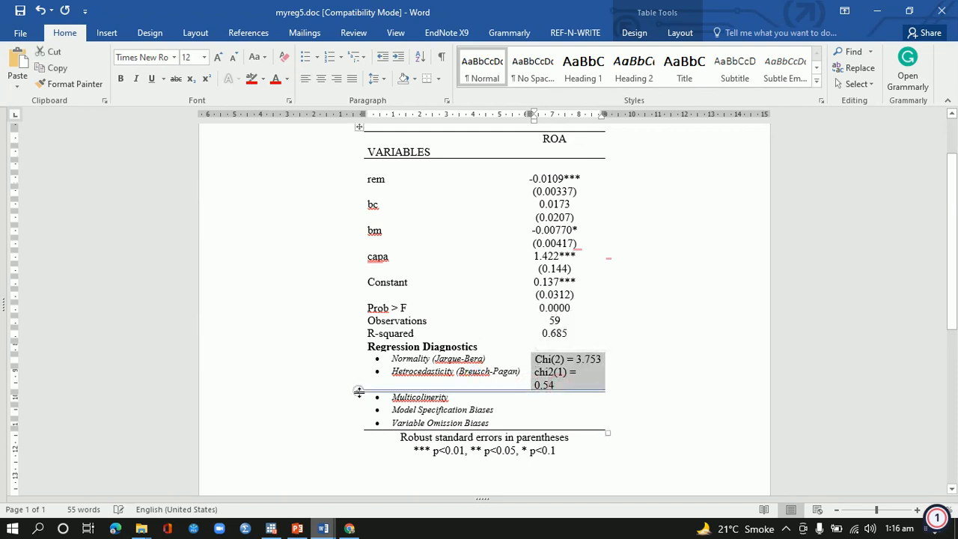
key(ctrl+bracketleft)
key(ctrl+bracketleft)
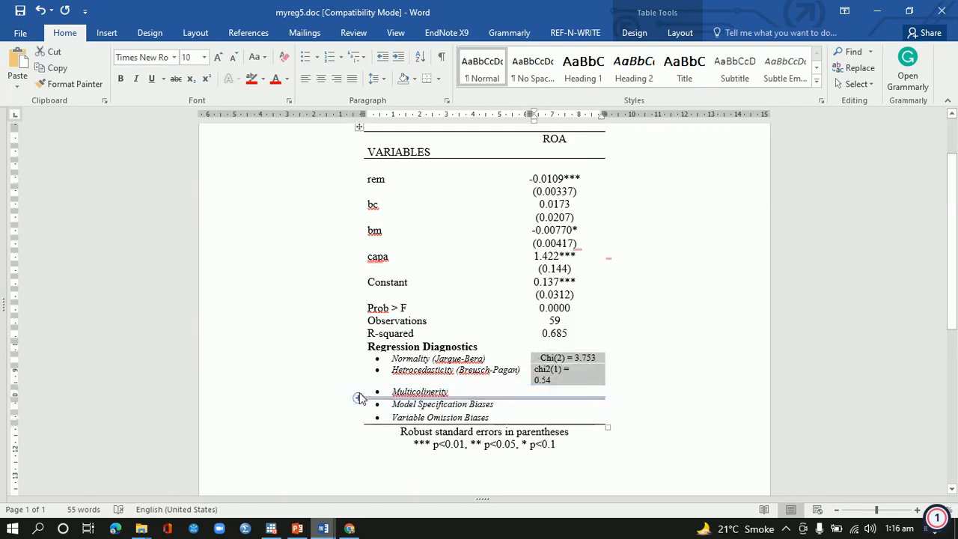
key(ctrl+bracketleft)
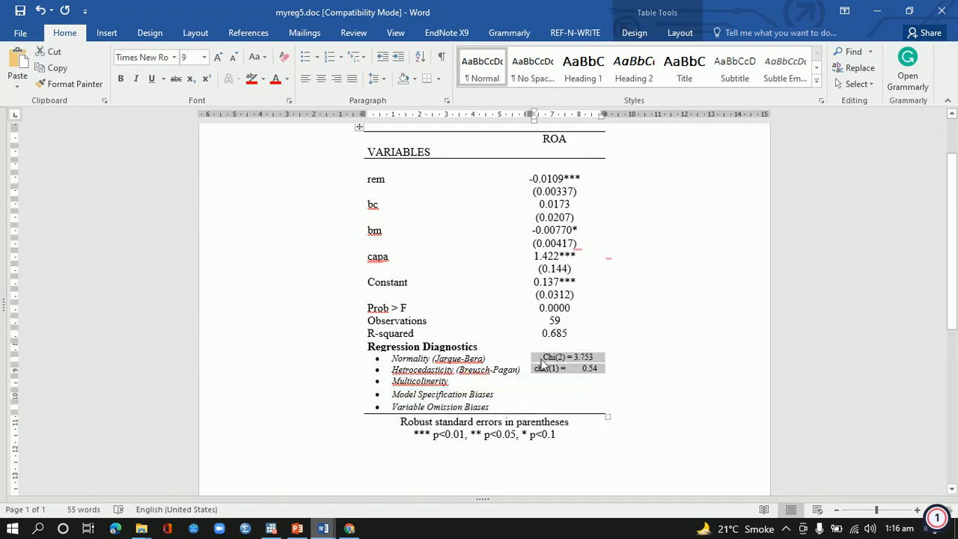
click(540, 358)
key(ctrl+l)
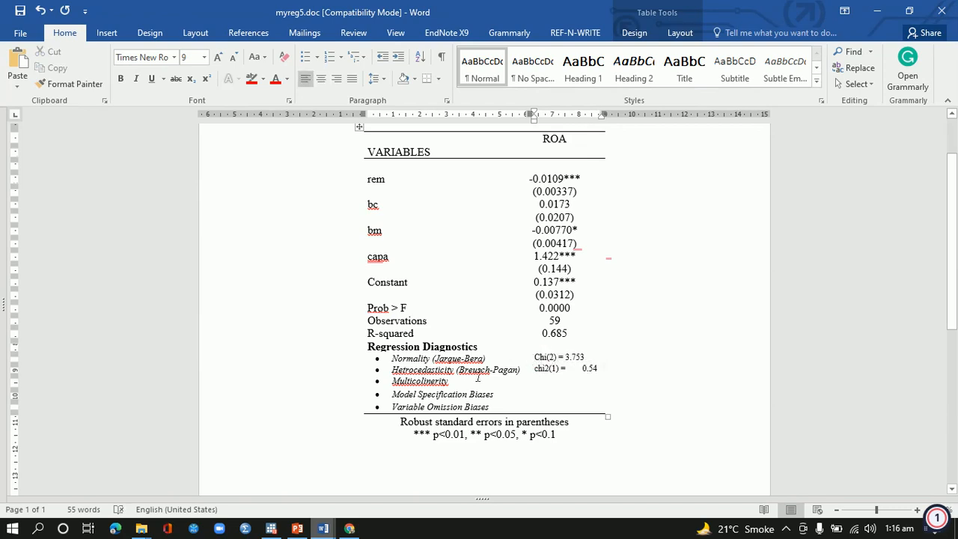
click(785, 528)
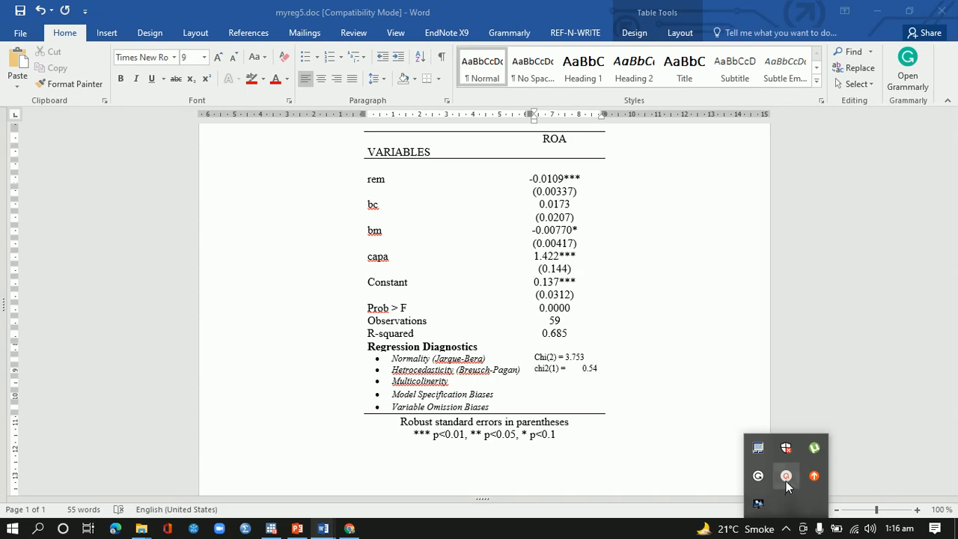
click(786, 479)
click(871, 502)
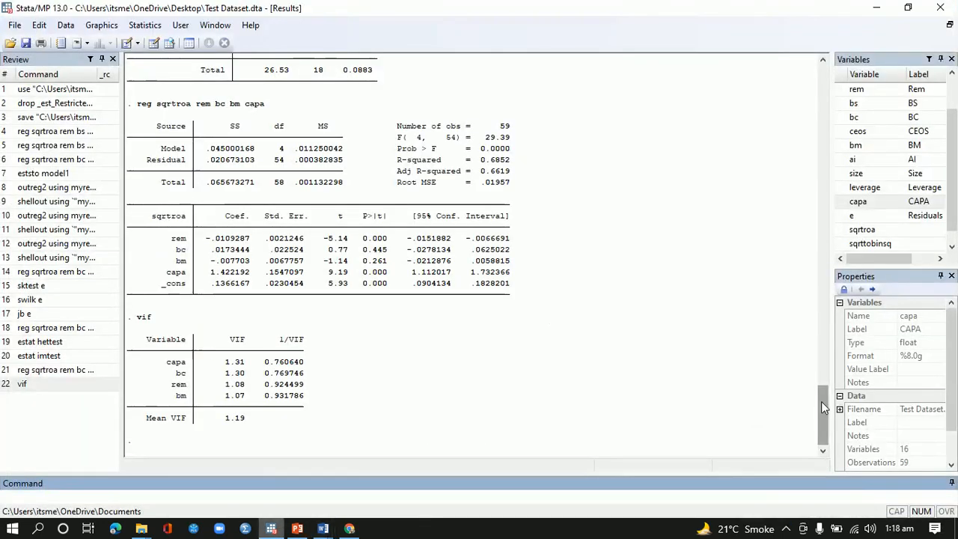
- Review the regression command and VIF output in Stata, then add a column headed VIF after ROA in myreg5.doc in Word
mouse_move(821, 402)
mouse_down()
mouse_move(821, 391)
mouse_move(823, 405)
mouse_up()
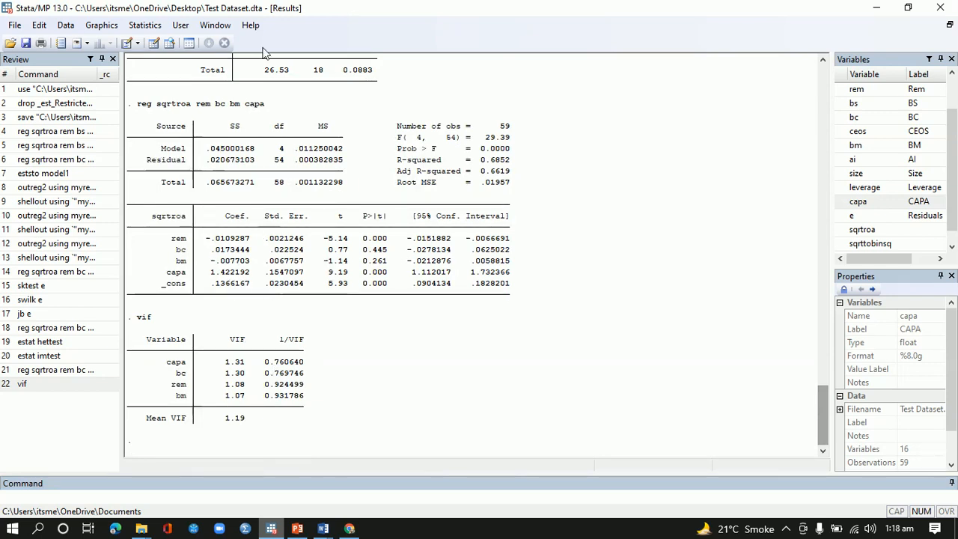
drag(261, 107, 148, 109)
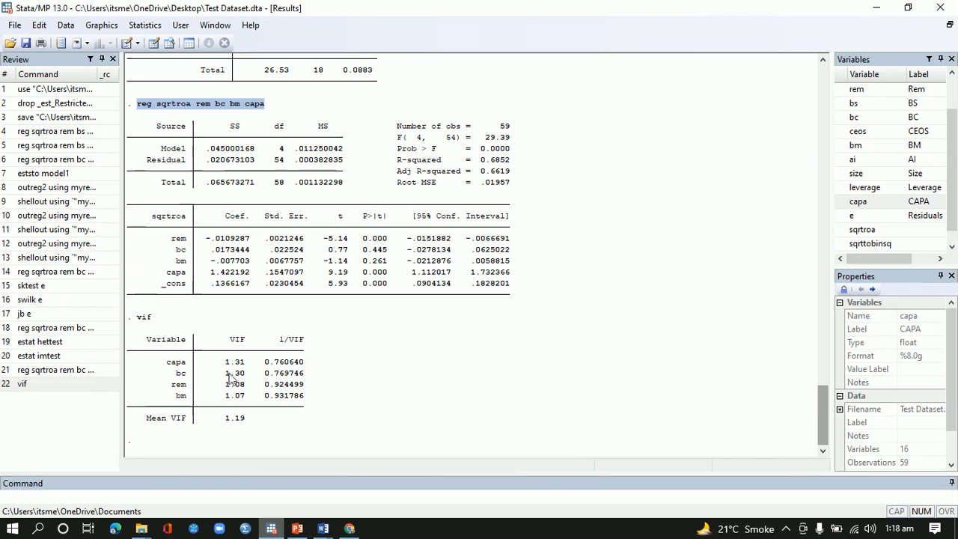
mouse_move(322, 528)
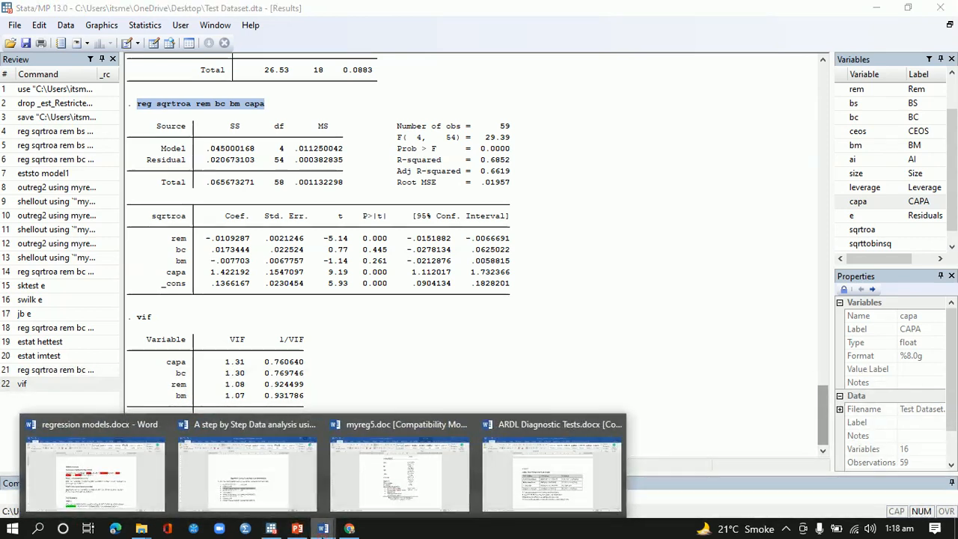
click(381, 491)
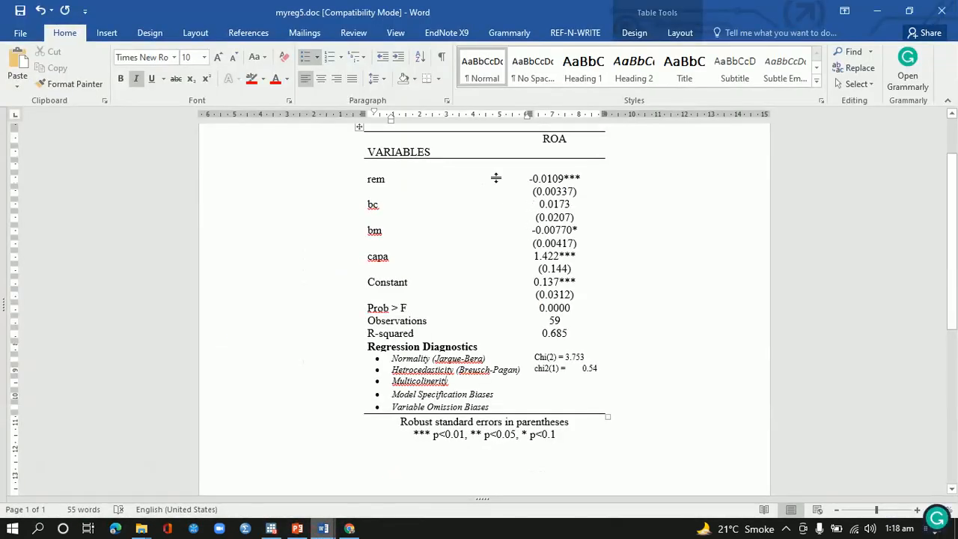
click(586, 127)
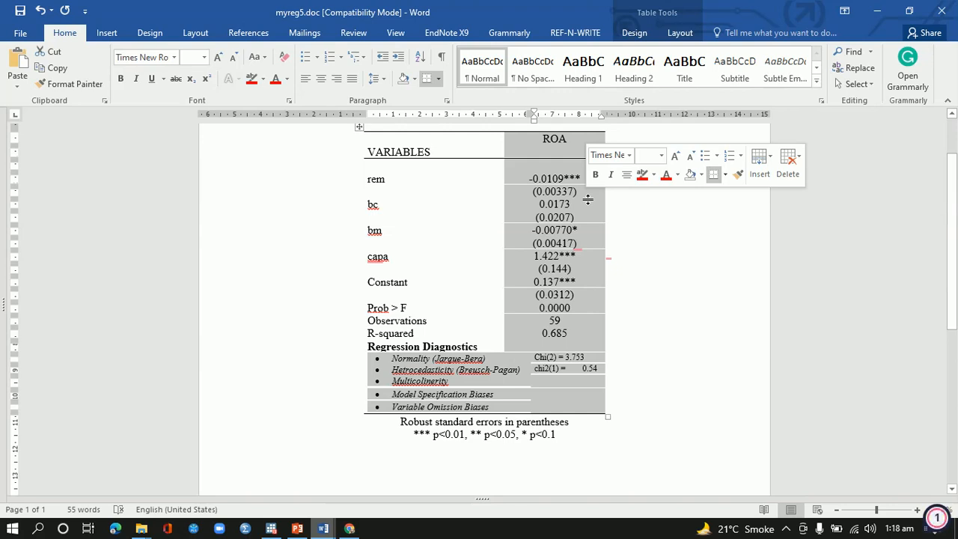
right_click(588, 199)
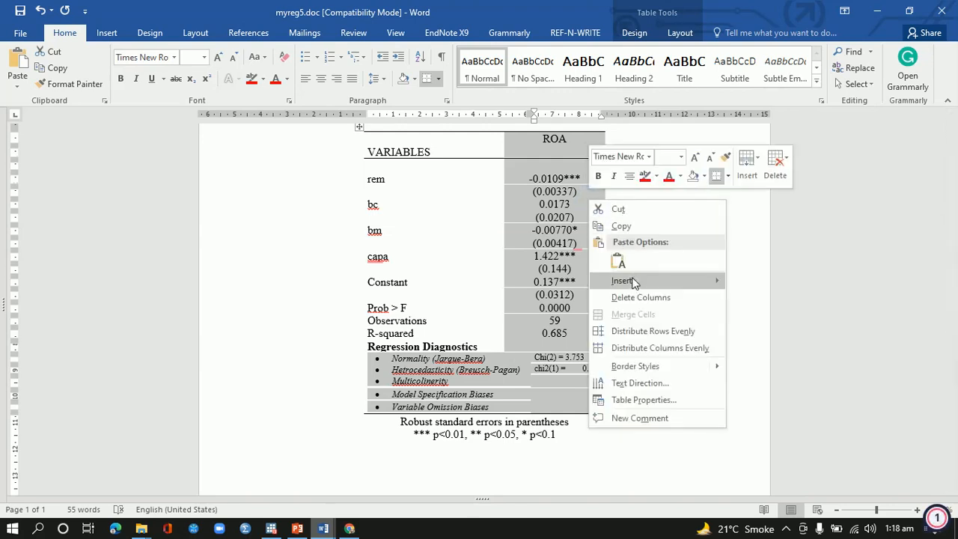
mouse_move(632, 282)
click(754, 299)
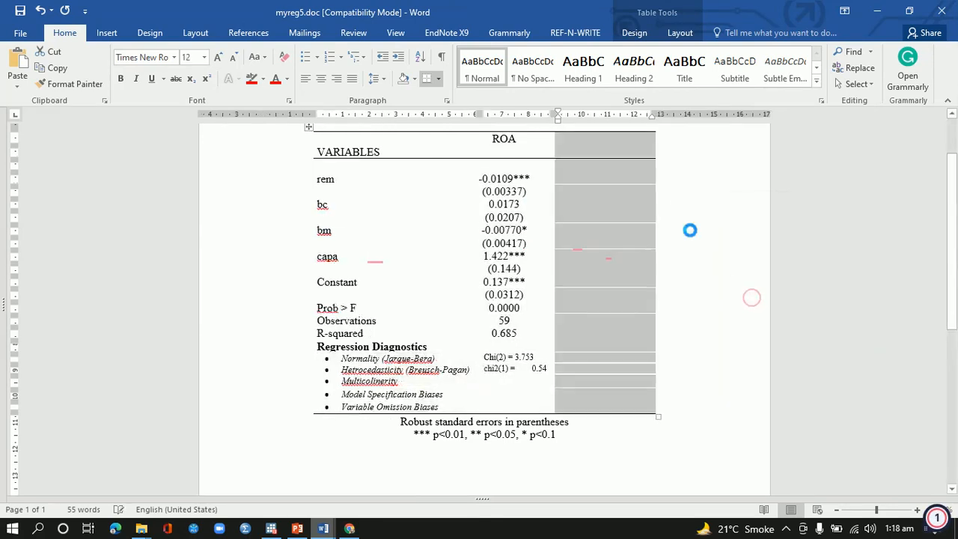
click(590, 146)
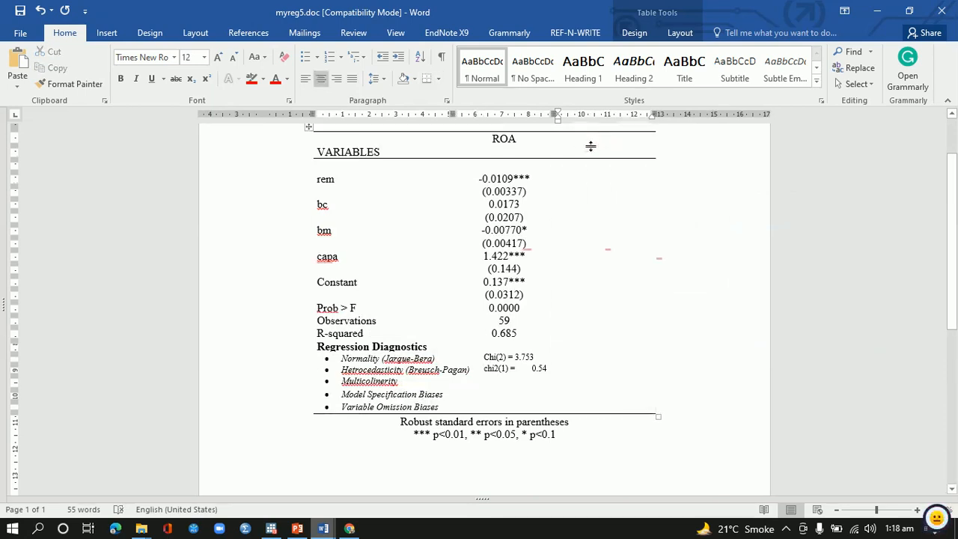
text(VIF)
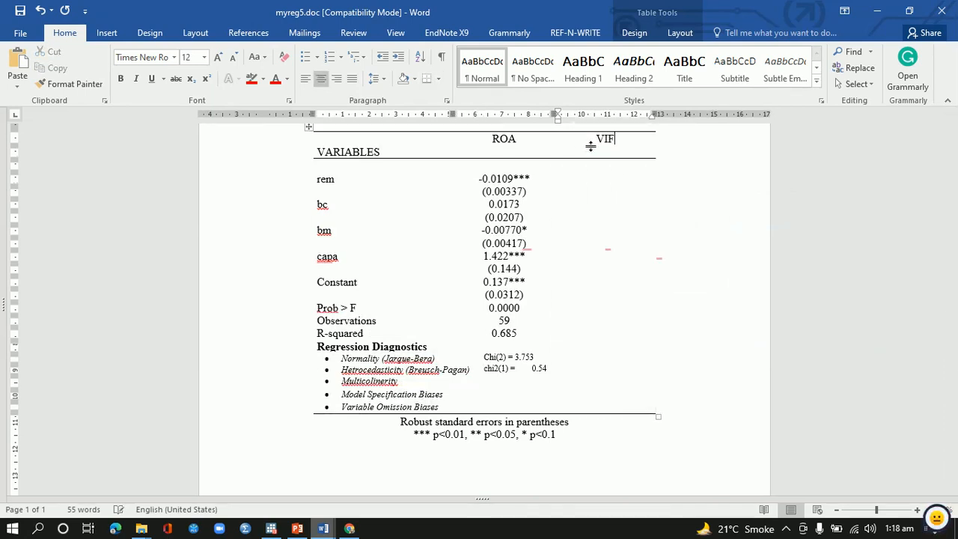
- Copy capa's VIF value of 1.31 from the Stata output into the capa row of the VIF column in myreg5.doc in Word
click(585, 179)
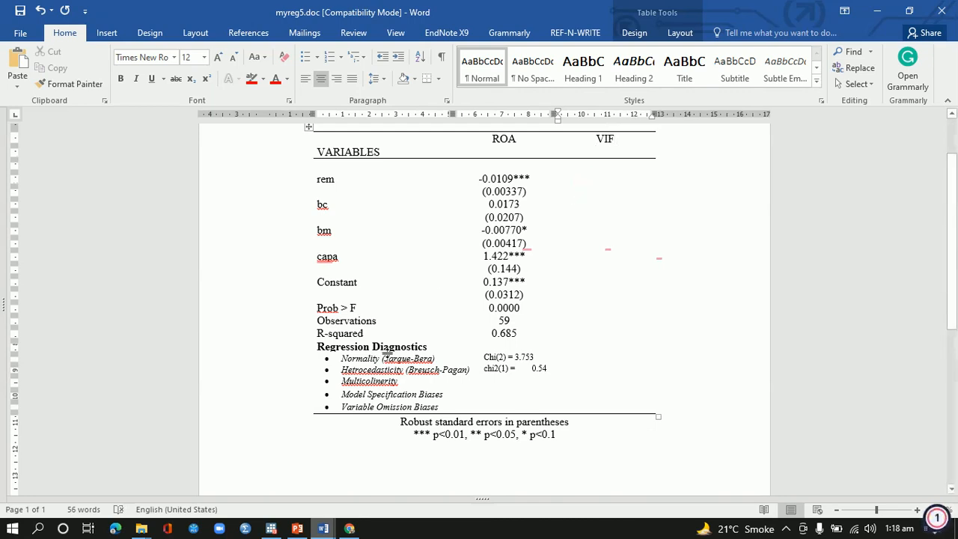
mouse_move(271, 528)
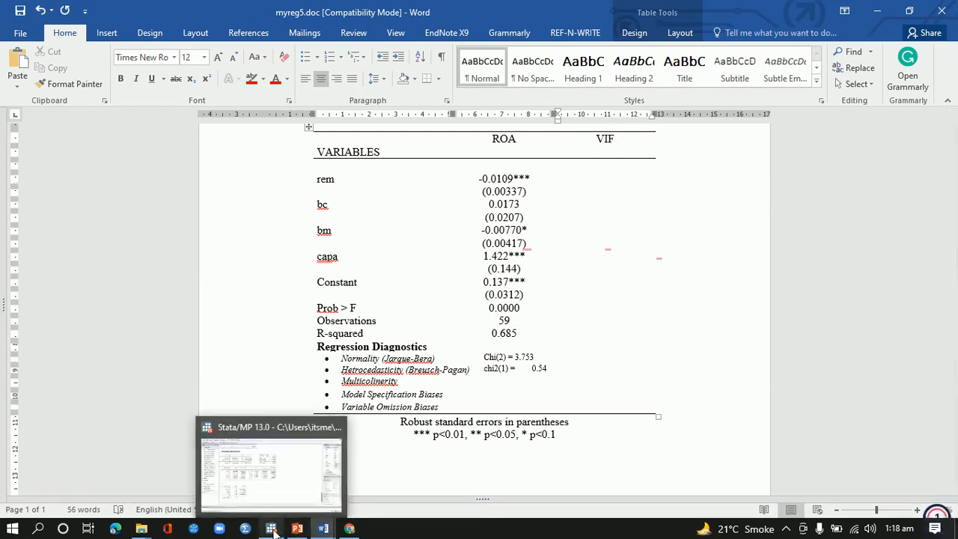
click(270, 483)
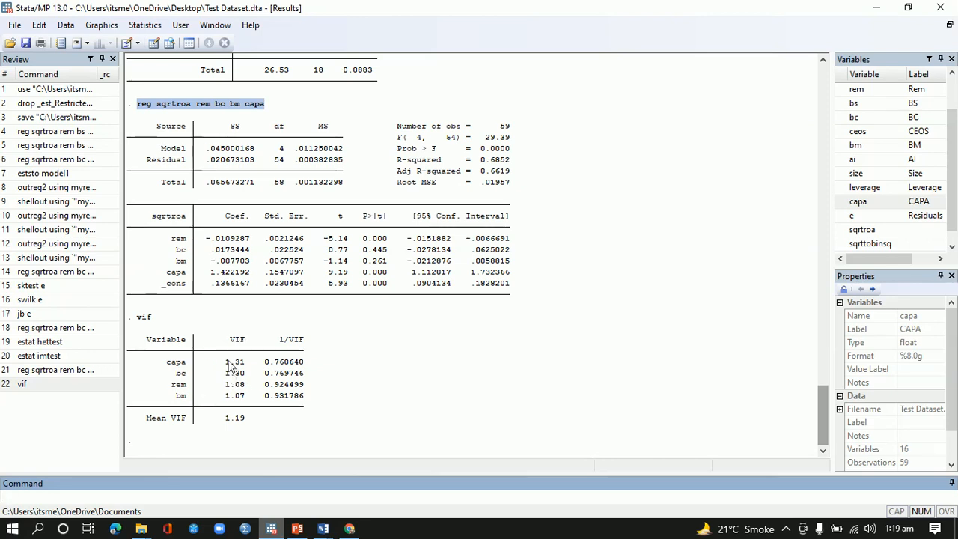
drag(226, 361, 241, 364)
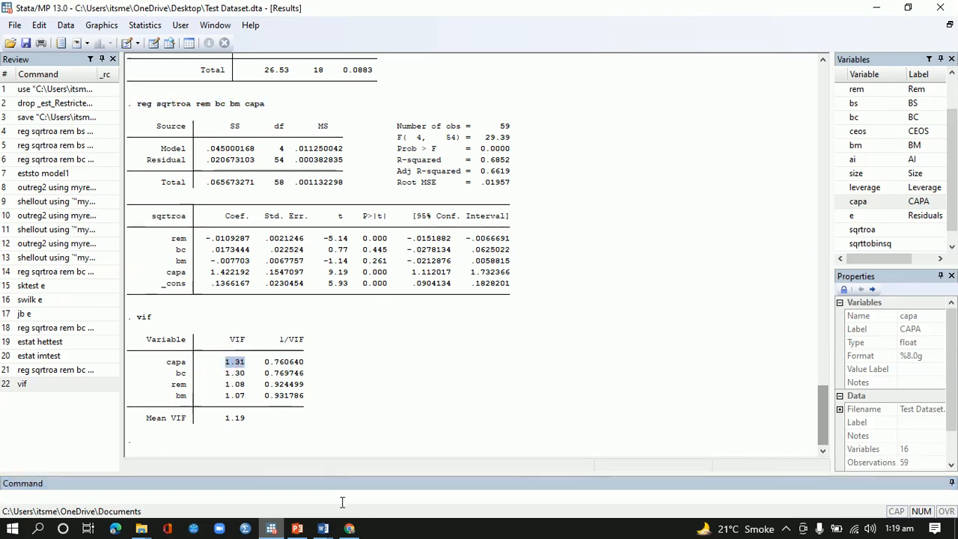
mouse_move(322, 528)
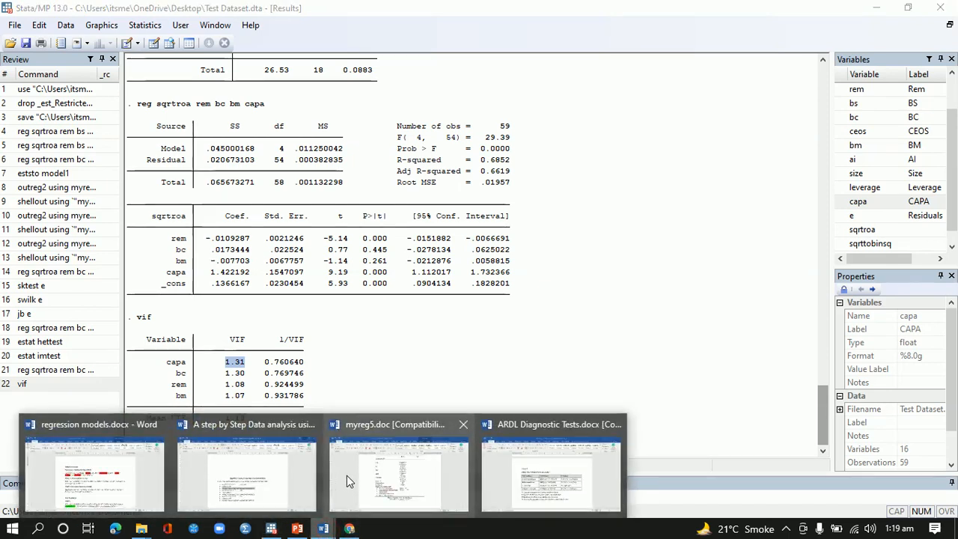
click(349, 473)
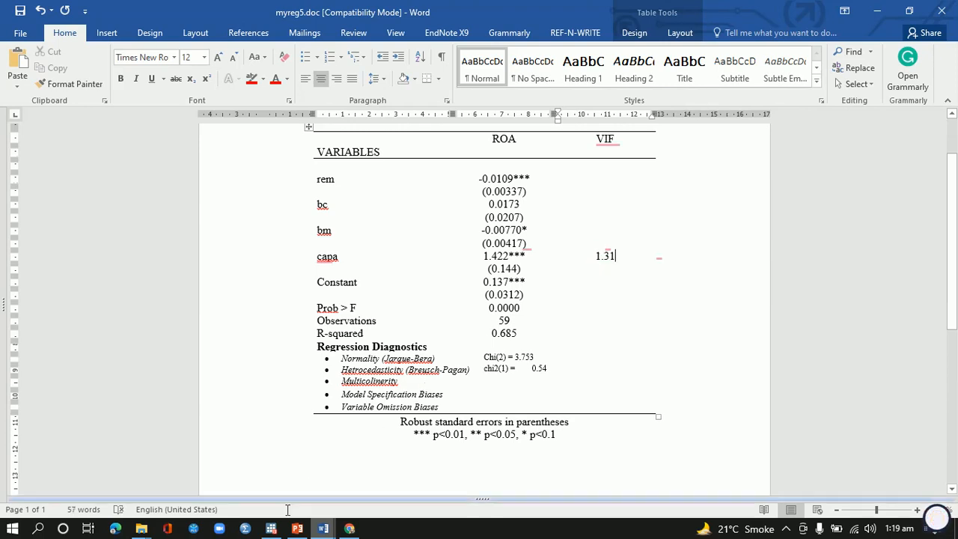
- Copy bc's VIF value of 1.30 from the Stata output into the bc row of the VIF column in myreg5.doc in Word
mouse_move(271, 529)
click(255, 453)
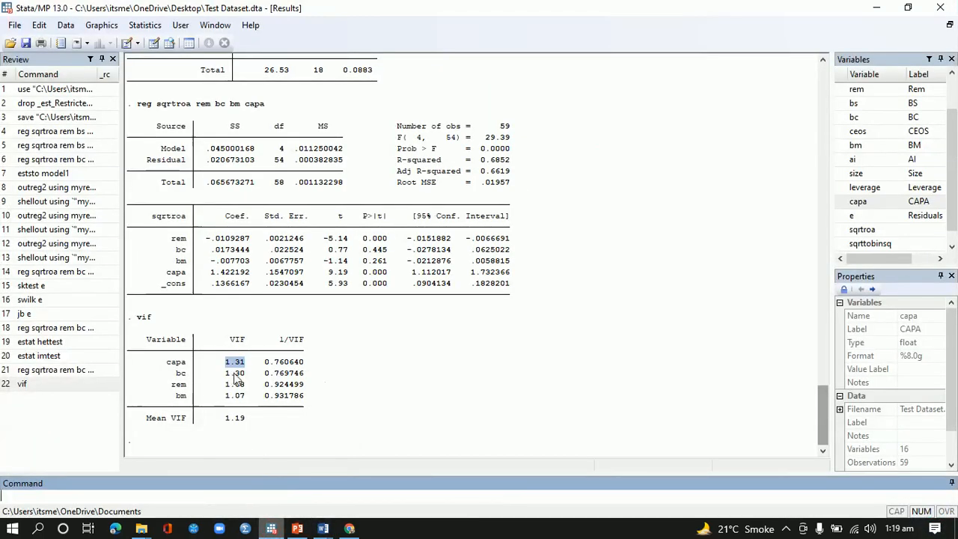
drag(224, 372, 246, 374)
key(ctrl+c)
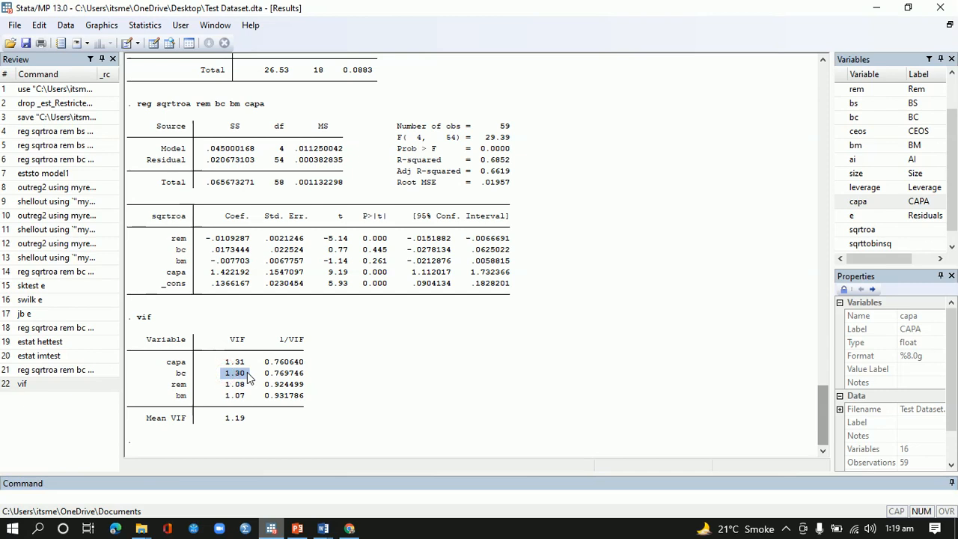
mouse_move(322, 528)
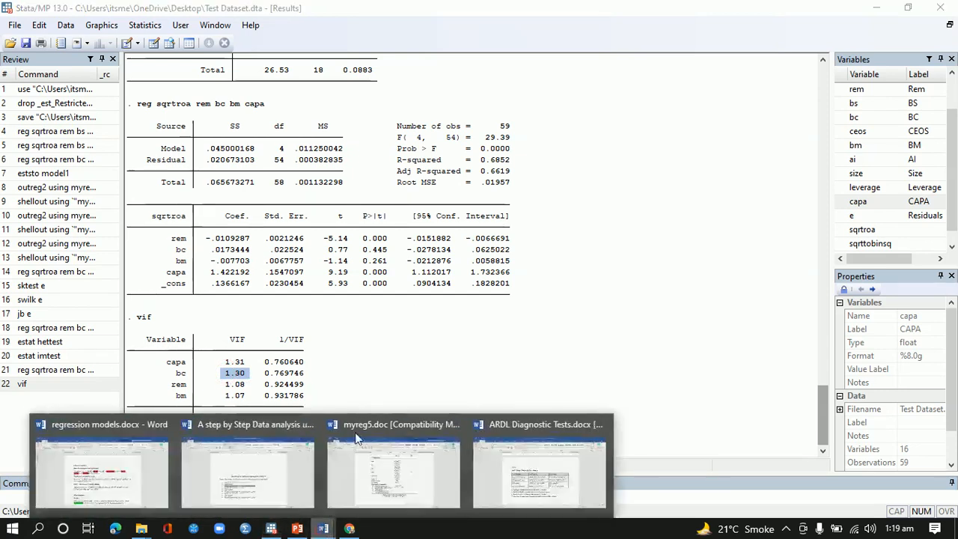
click(366, 465)
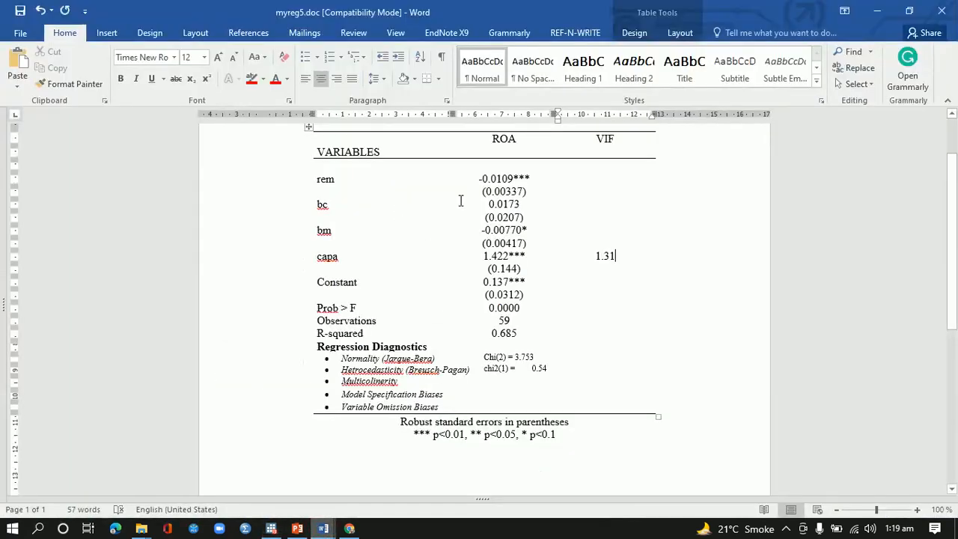
click(599, 203)
key(ctrl+v)
- Copy rem's VIF value of 1.08 from the Stata output into the rem row of the VIF column in myreg5.doc in Word
mouse_move(270, 528)
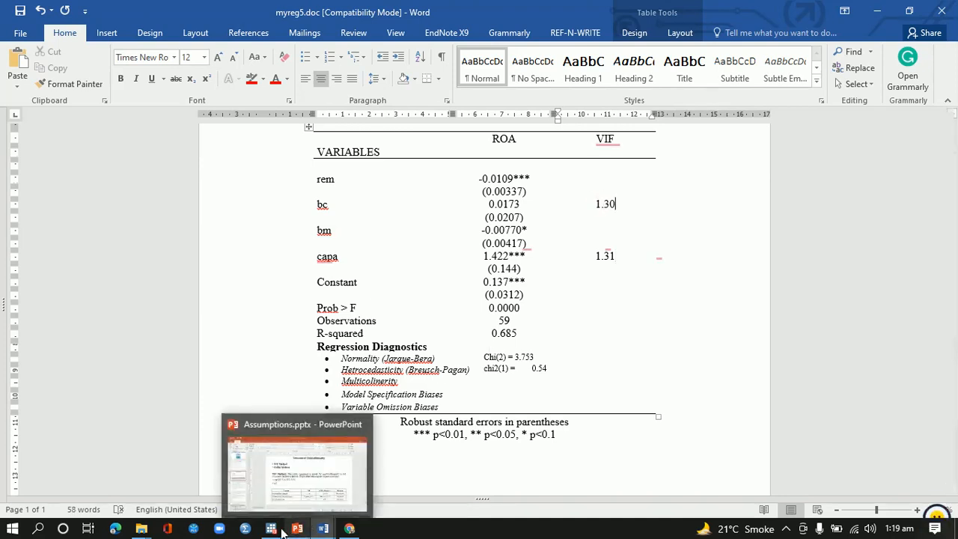
click(271, 469)
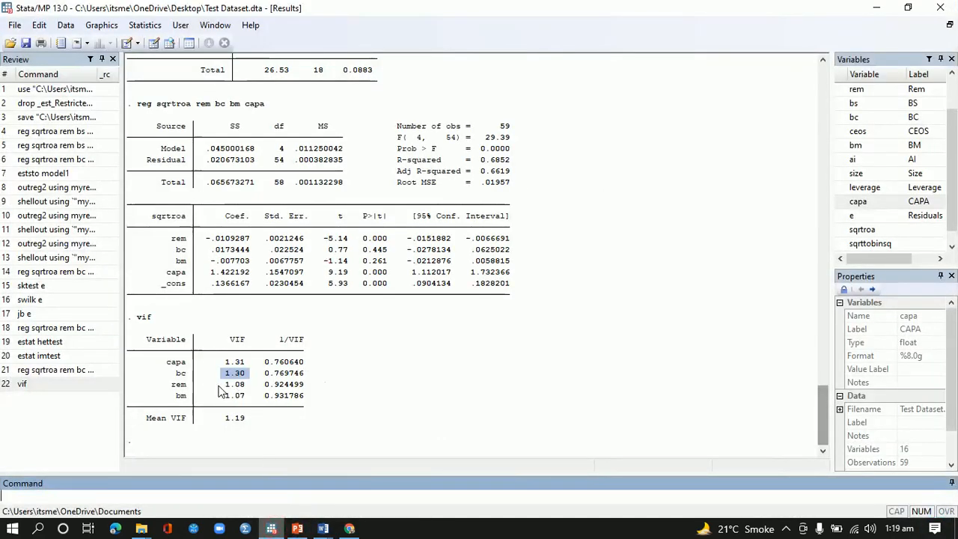
drag(222, 384, 252, 387)
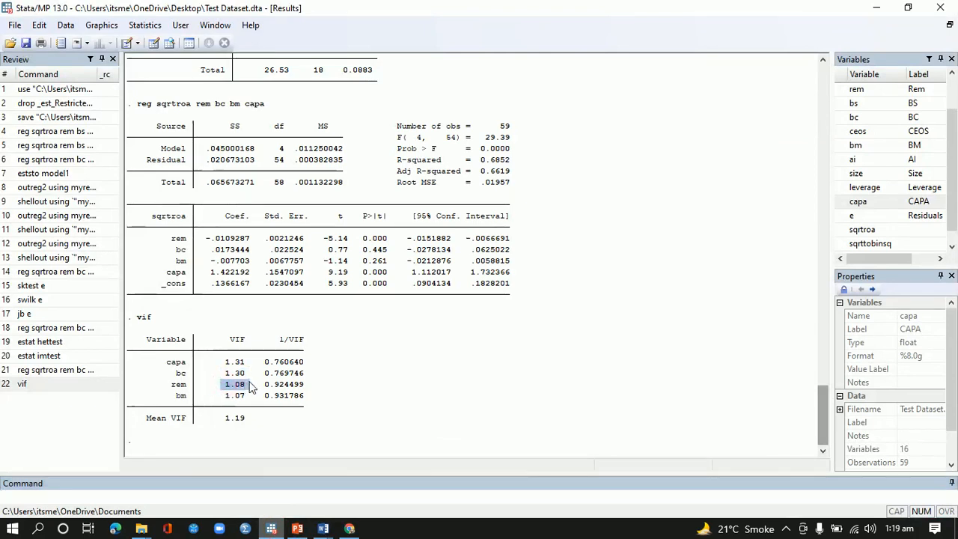
click(297, 528)
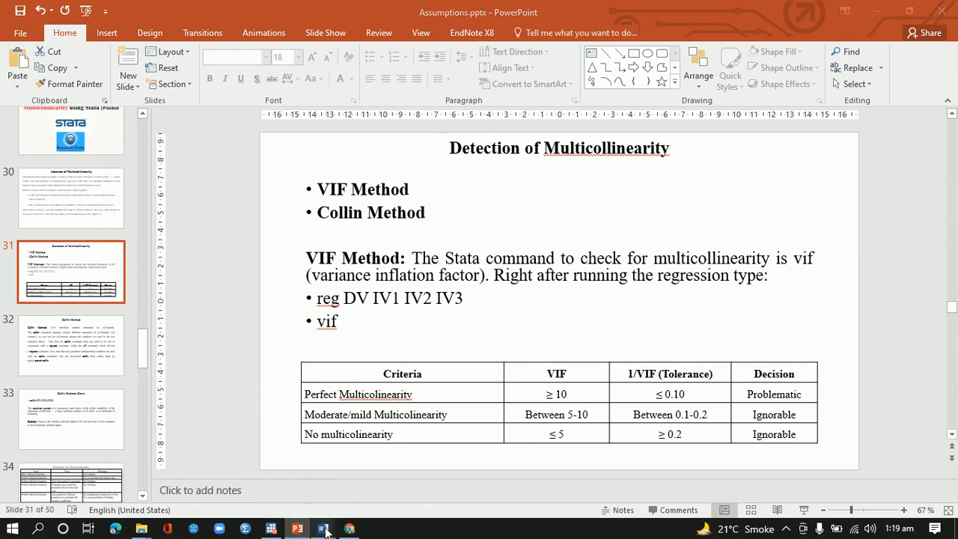
mouse_move(322, 528)
click(363, 486)
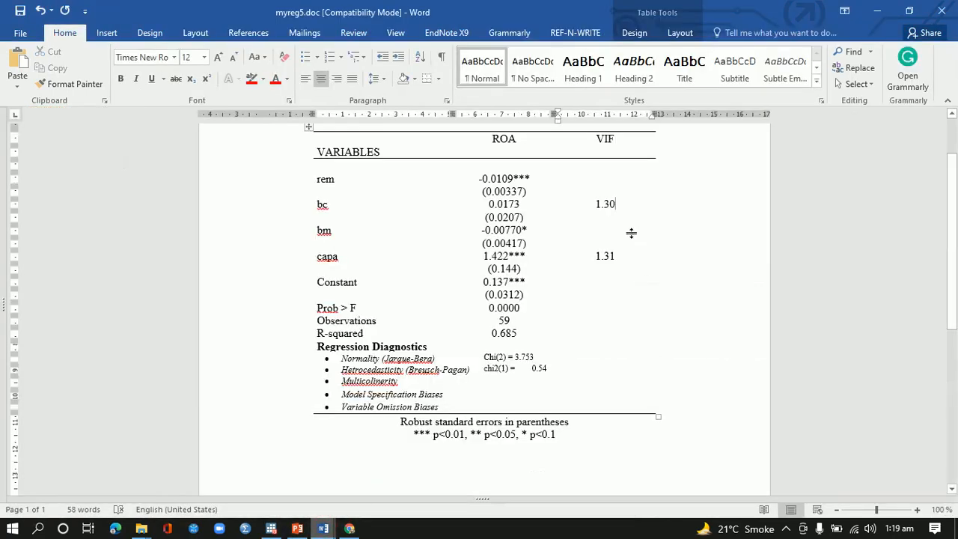
click(605, 179)
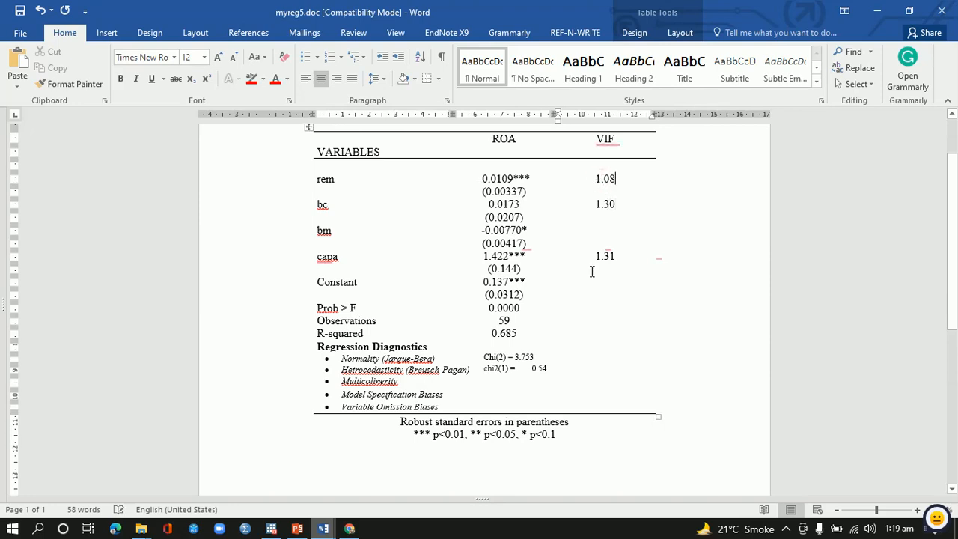
- Copy bm's VIF value of 1.07 from the Stata output into the bm row of the VIF column in myreg5.doc in Word
click(274, 530)
drag(226, 396, 247, 402)
key(ctrl+c)
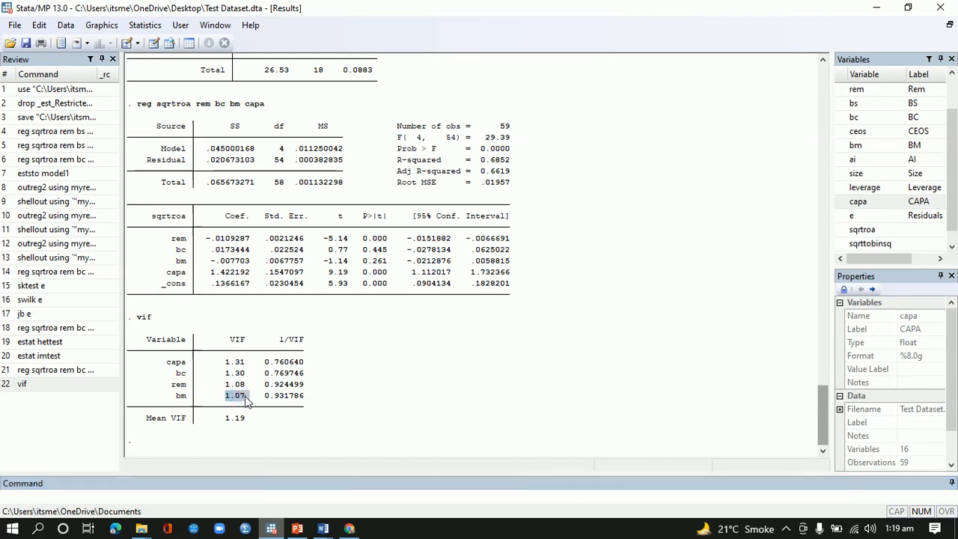
click(322, 529)
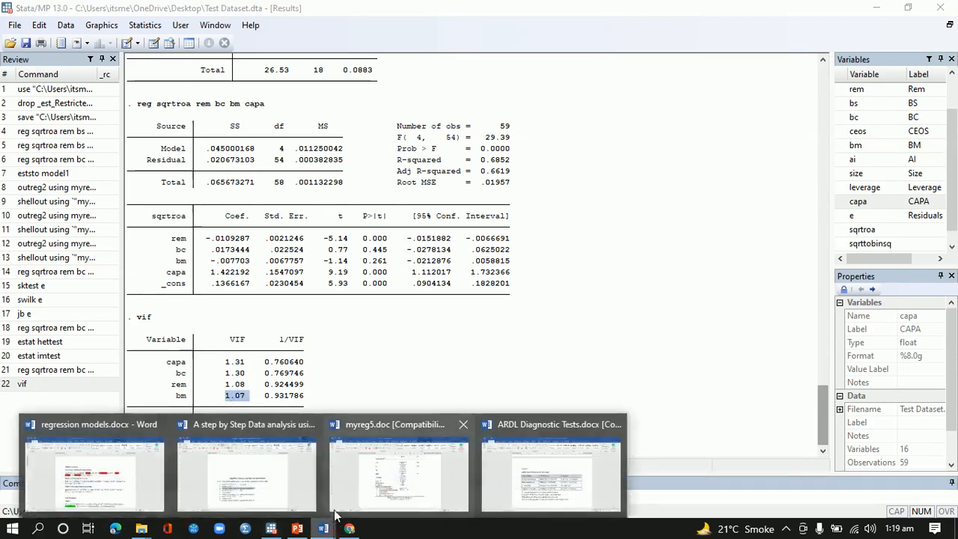
click(393, 475)
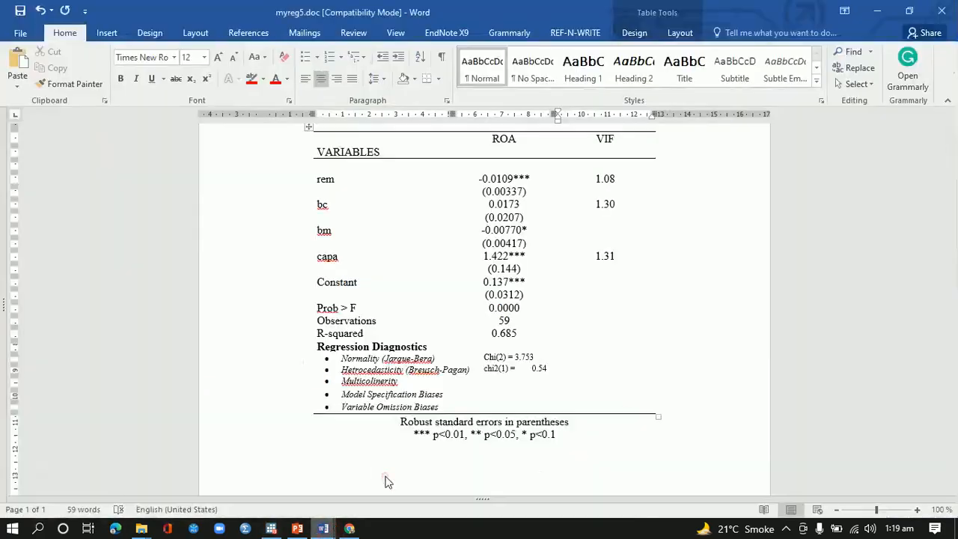
click(606, 227)
key(ctrl+v)
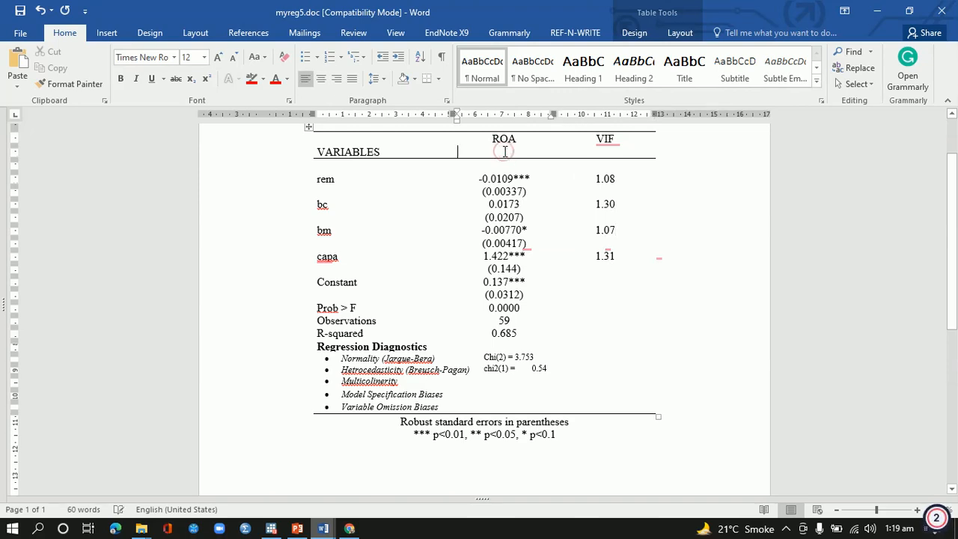
- Add the subheading Model 1 beneath both the ROA and VIF headings, and centre the one under VIF
text(Model 1)
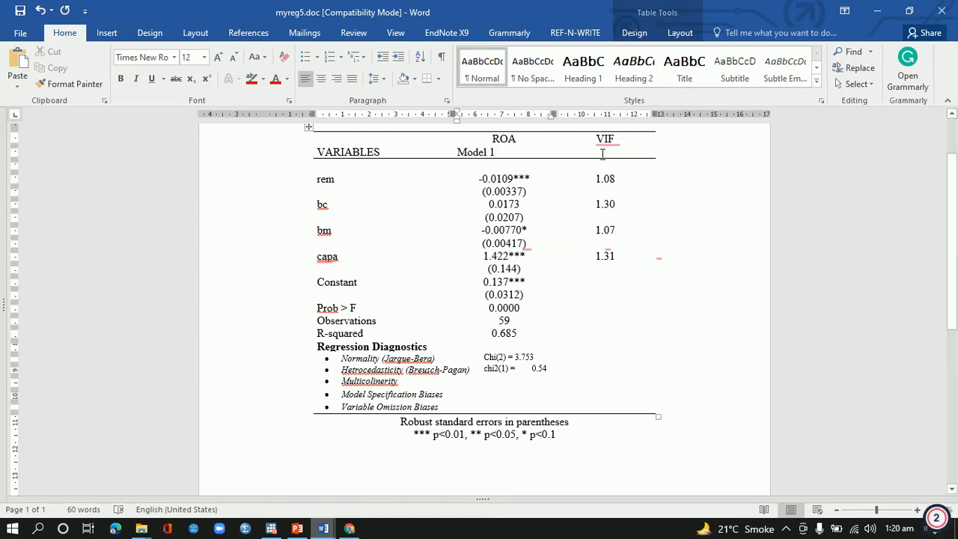
click(605, 152)
text(of)
key(BackSpace)
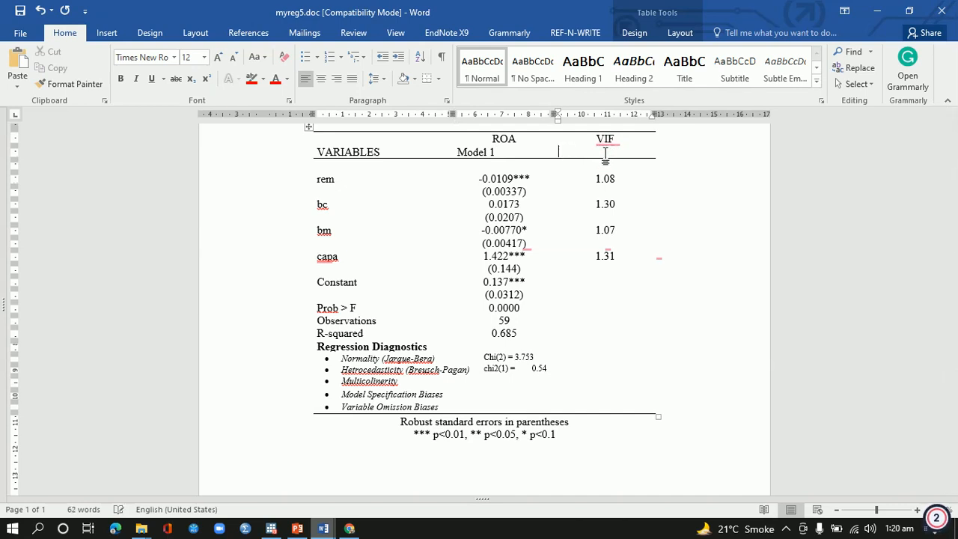
text(Model 1)
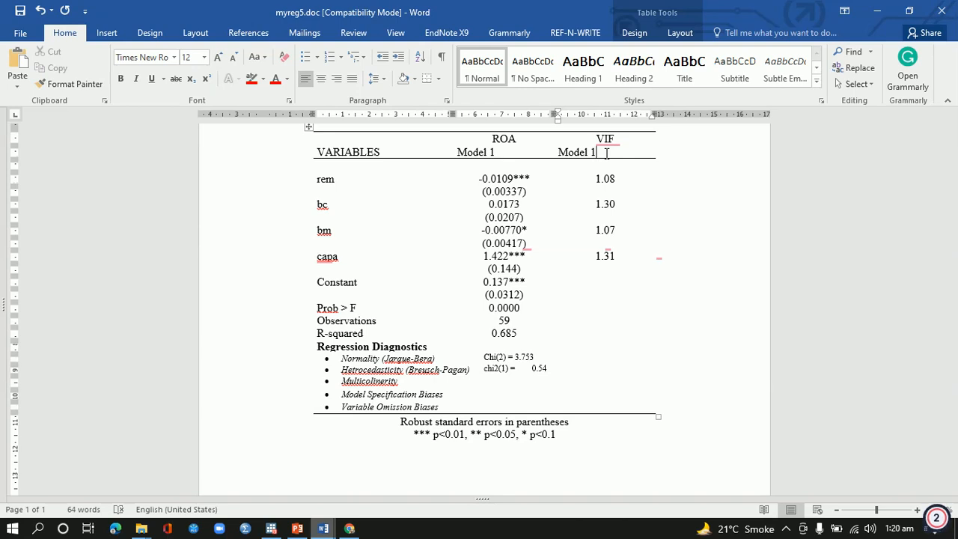
key(ctrl+e)
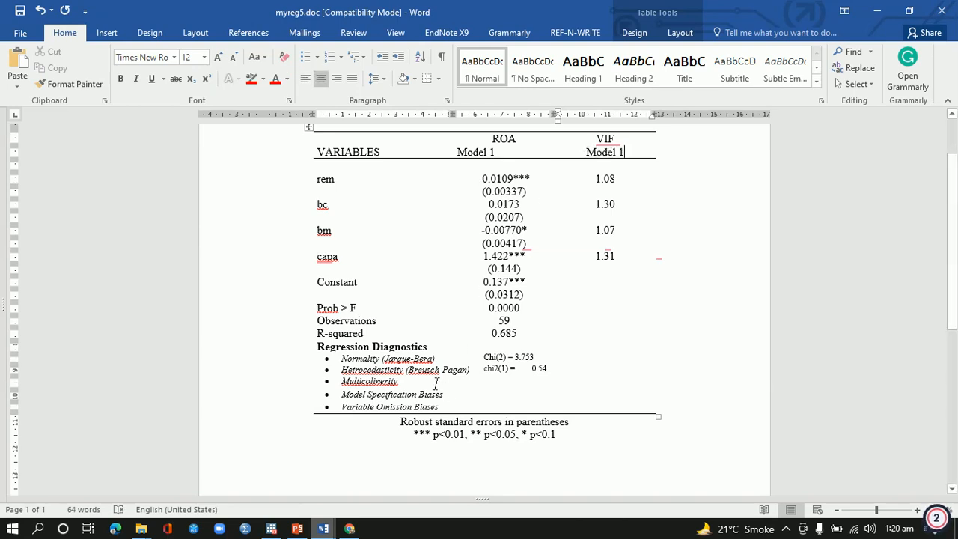
- Delete the Multicolinerity row from the Regression Diagnostics section of the table
click(285, 385)
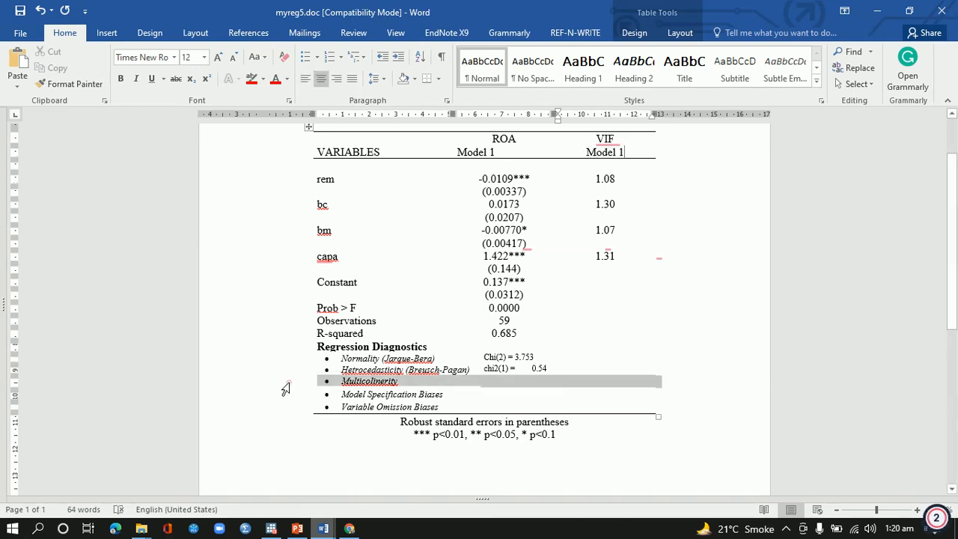
click(516, 345)
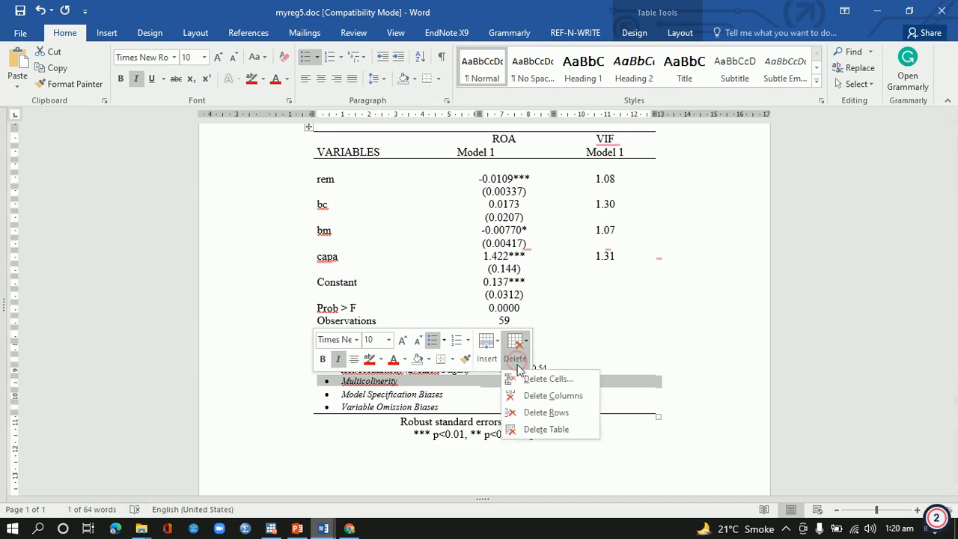
click(546, 412)
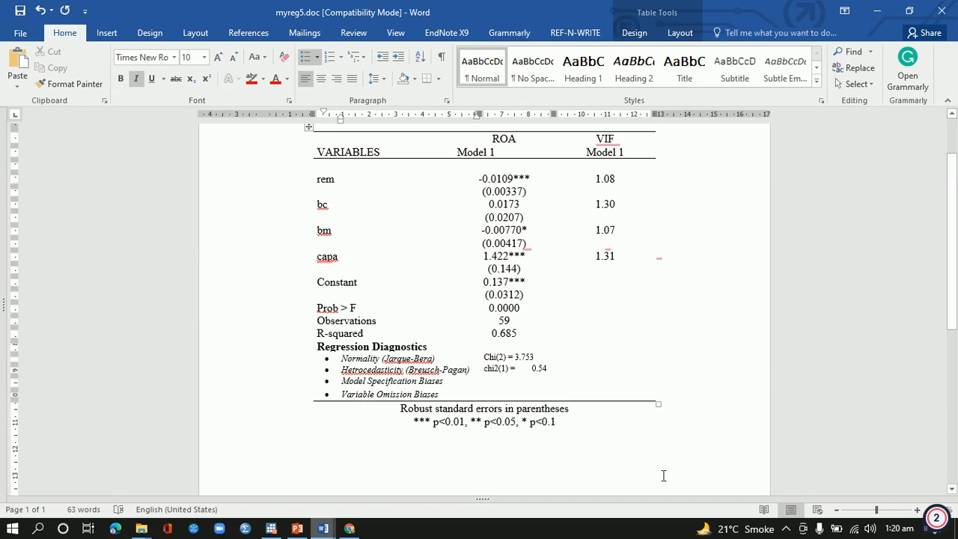
click(786, 528)
click(785, 478)
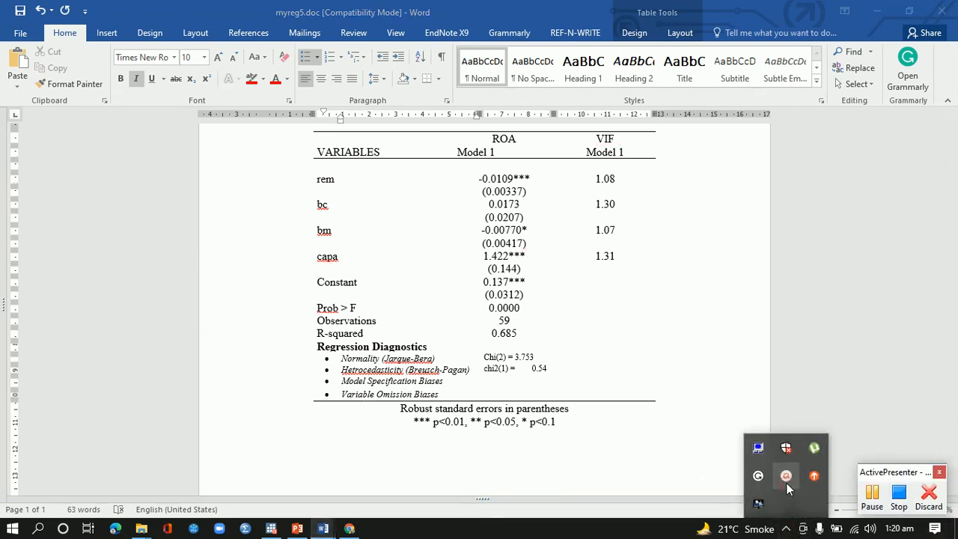
click(864, 494)
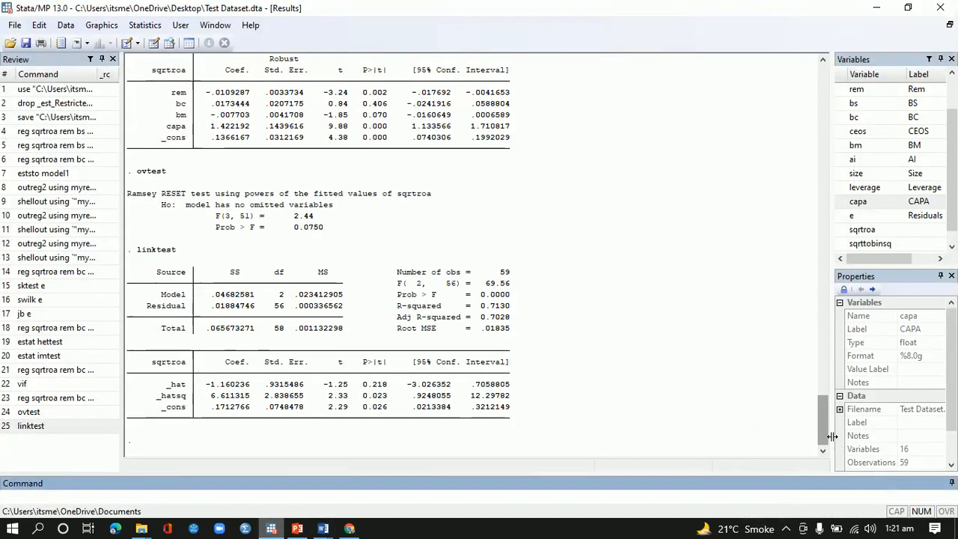
- Review the robust regression and ovtest commands in Stata, then the Checking Variable Omission slide in Assumptions.pptx in PowerPoint
drag(828, 441, 826, 422)
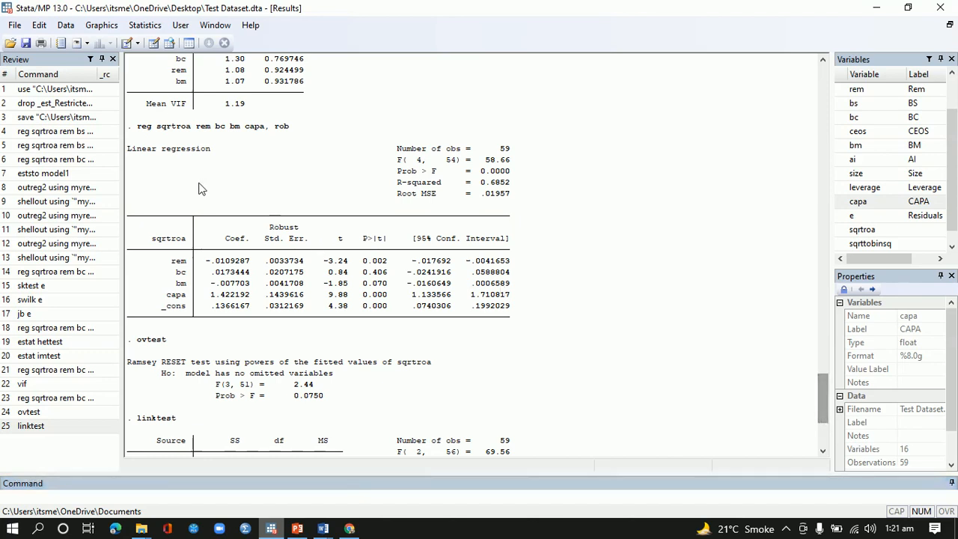
drag(136, 126, 290, 133)
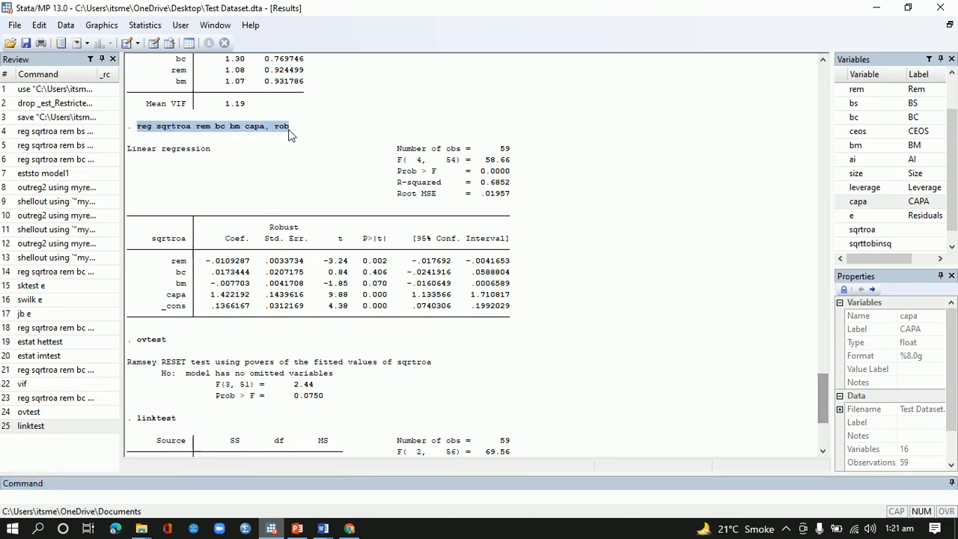
double_click(142, 343)
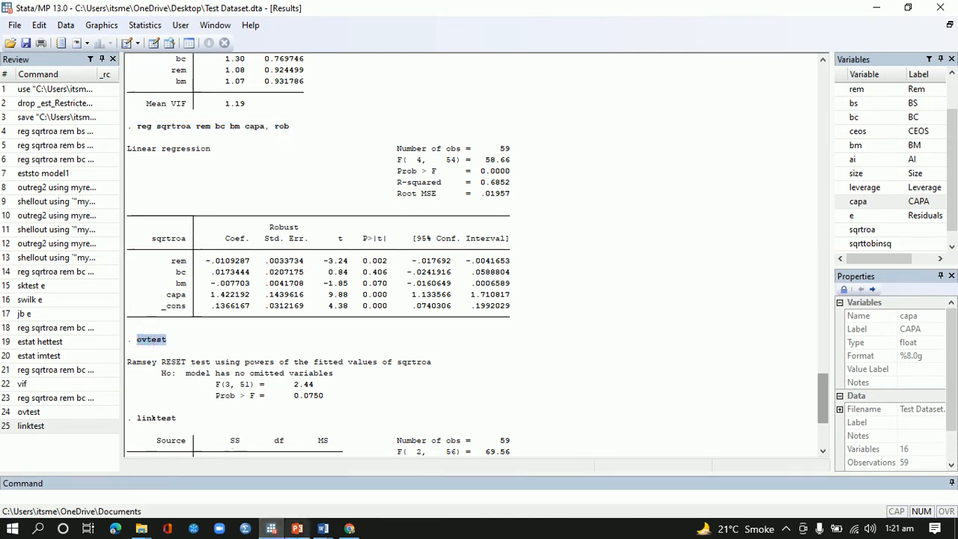
click(297, 529)
click(92, 230)
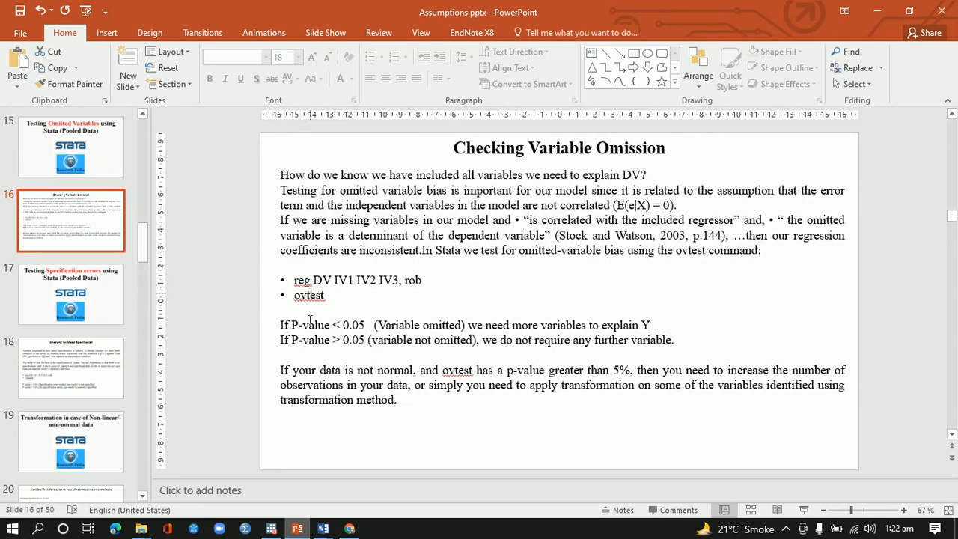
click(324, 528)
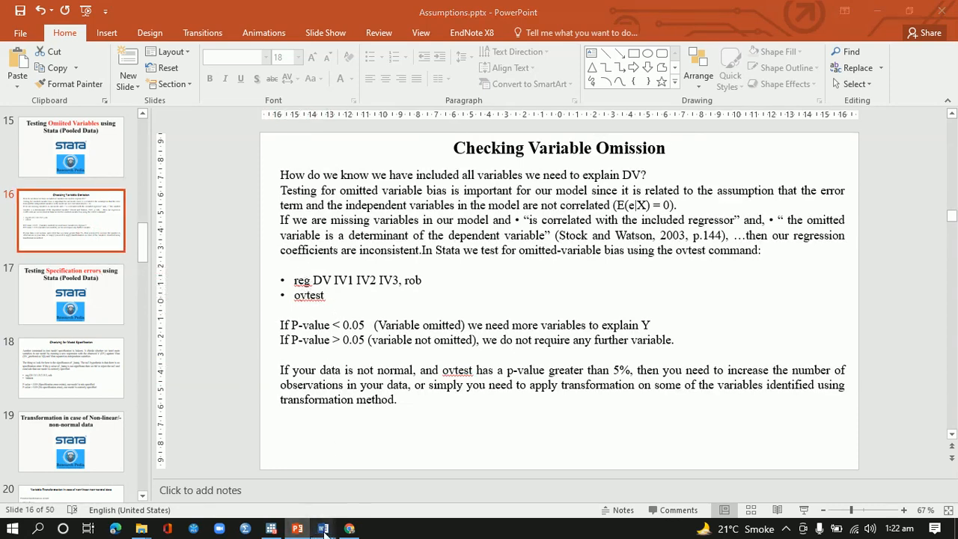
- Copy the ovtest line Prob > F = 0.0750 from Stata into the Variable Omission Biases row of myreg5.doc in Word
click(282, 530)
drag(325, 395, 297, 401)
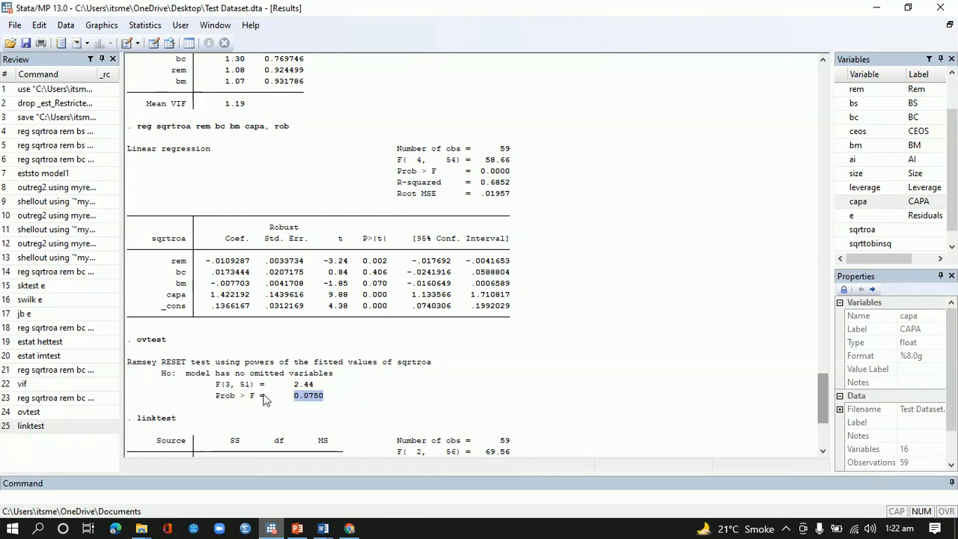
drag(216, 396, 320, 400)
key(ctrl+c)
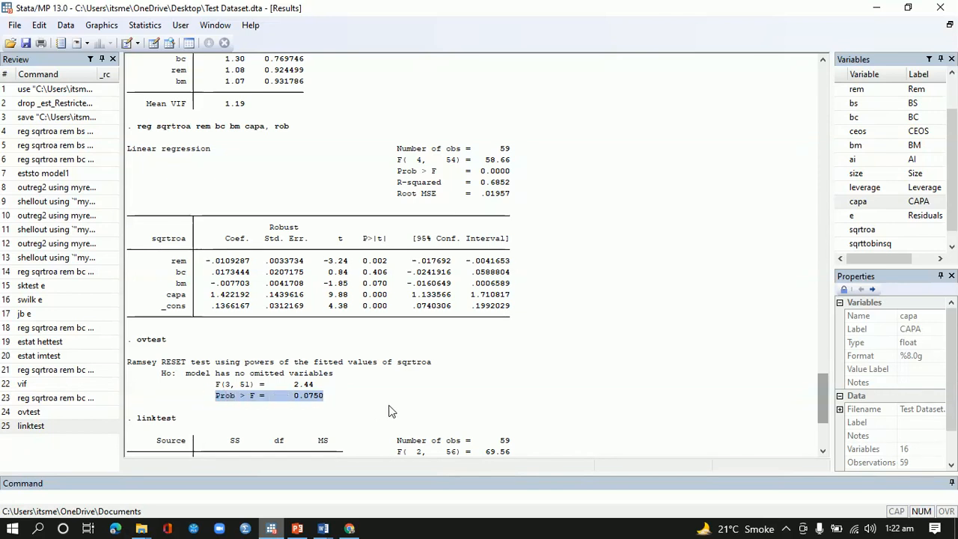
click(322, 528)
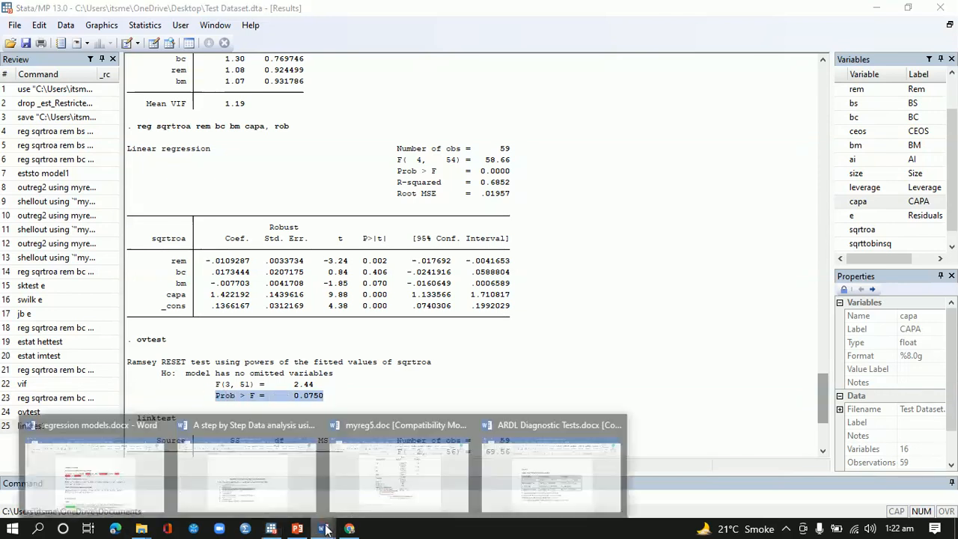
click(378, 498)
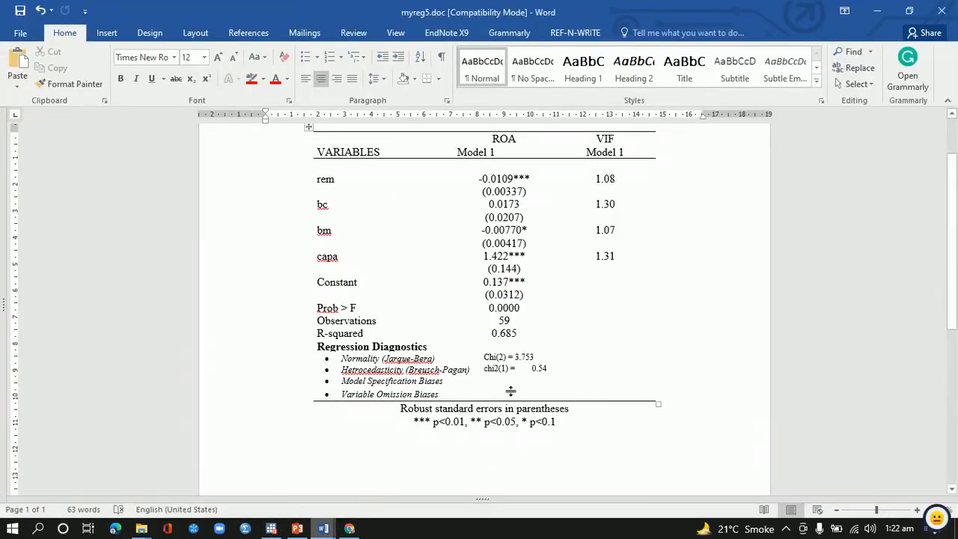
click(513, 392)
key(ctrl+v)
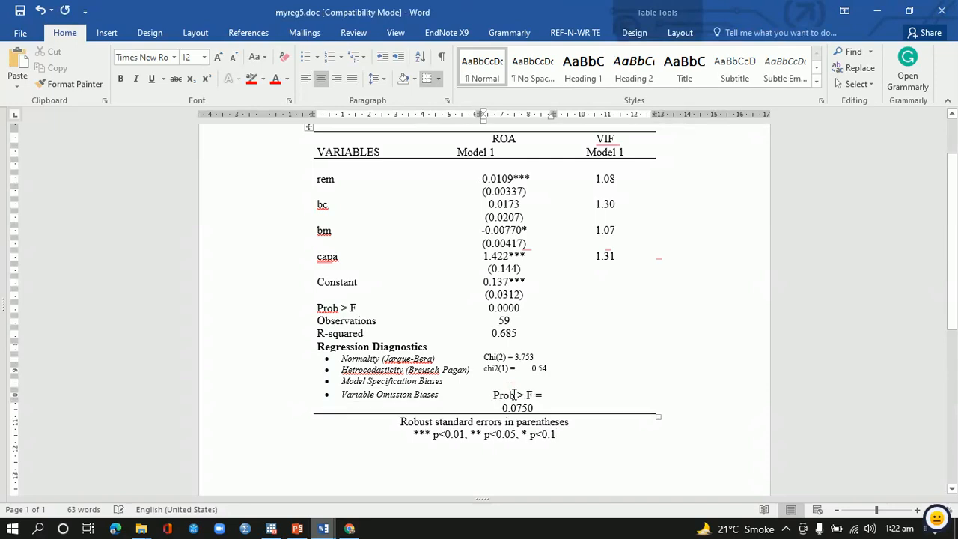
- Reduce the Prob > F entry in the Variable Omission Biases row to font size 7
drag(535, 408, 500, 400)
key(ctrl+shift+comma)
key(ctrl+shift+comma)
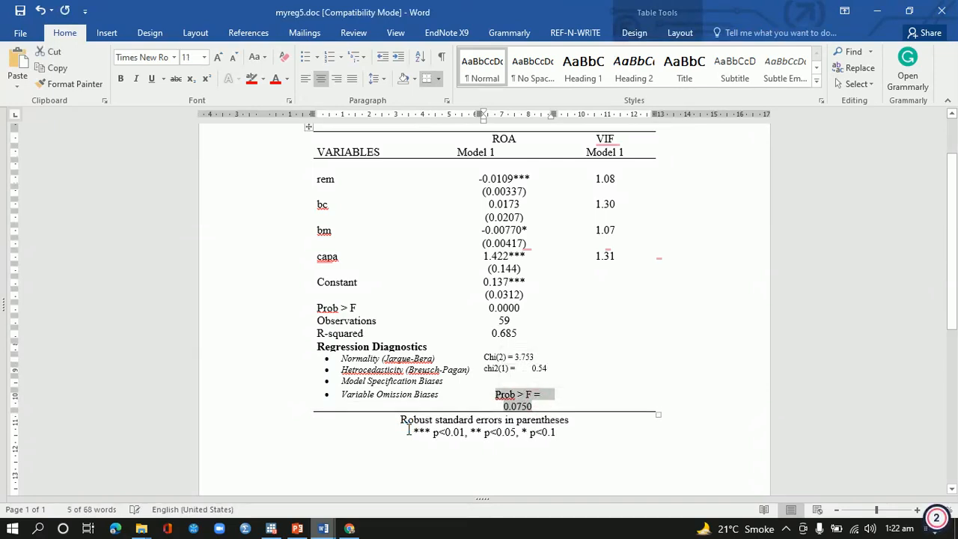
key(ctrl+shift+comma)
key(ctrl+shift+comma)
key(ctrl+shift+comma)
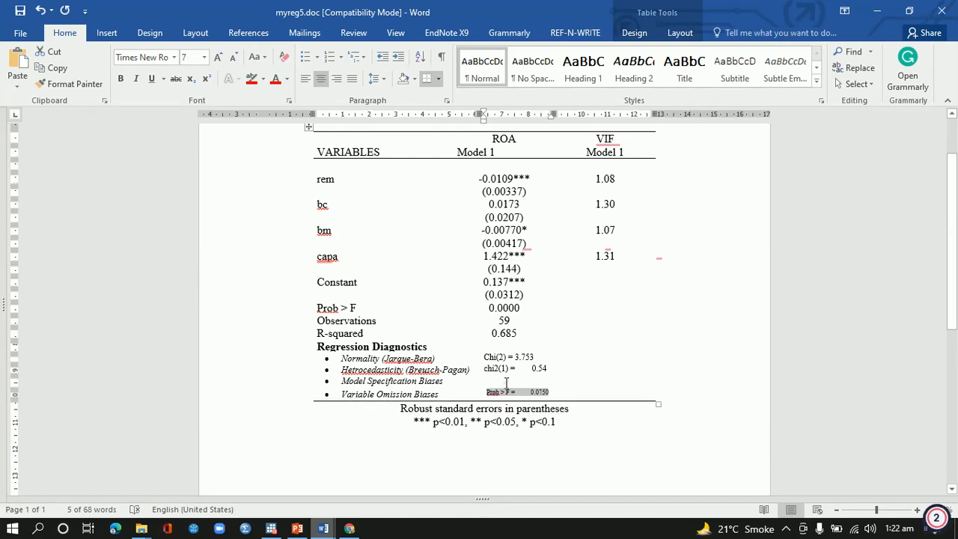
- Review the linktest output in Stata and the Checking for Model Specification slide of Assumptions.pptx in PowerPoint
mouse_move(297, 524)
click(306, 456)
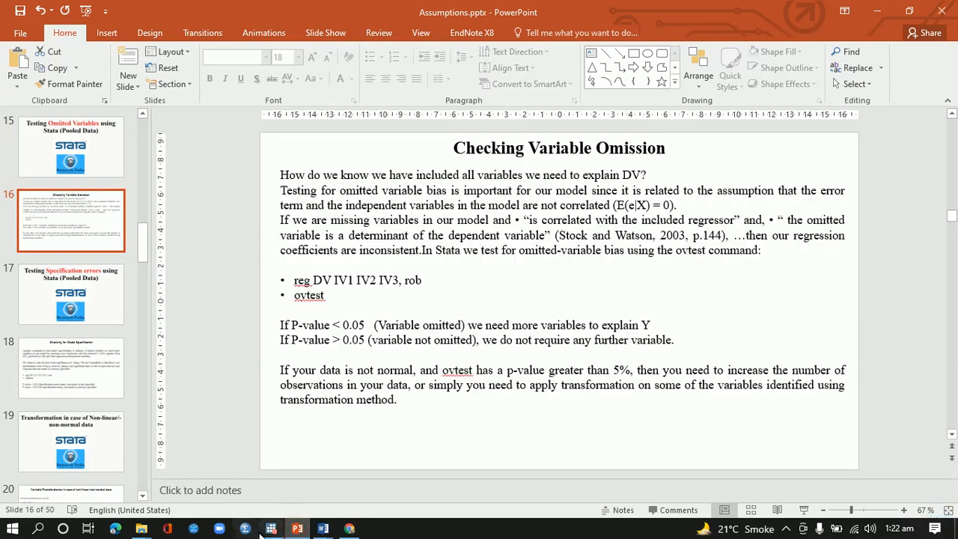
click(271, 528)
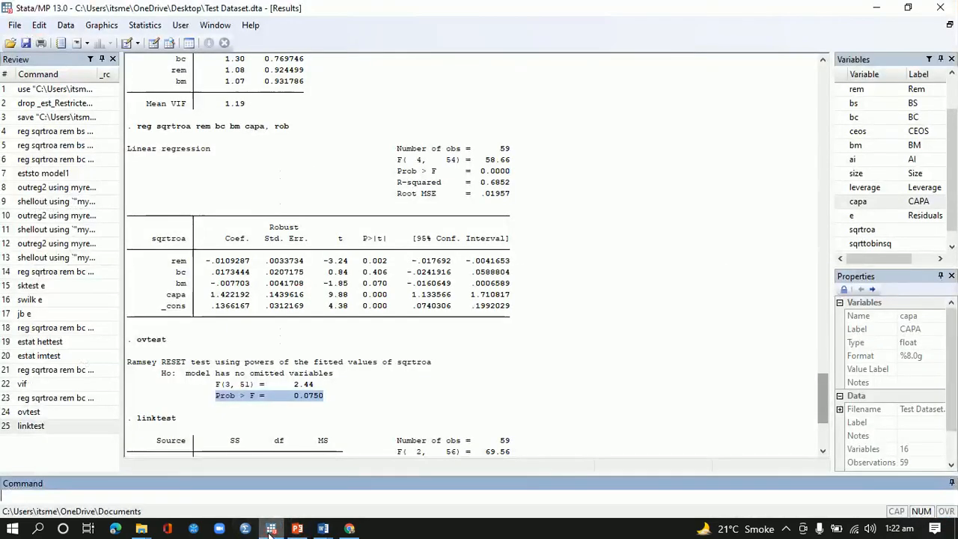
drag(825, 392, 824, 415)
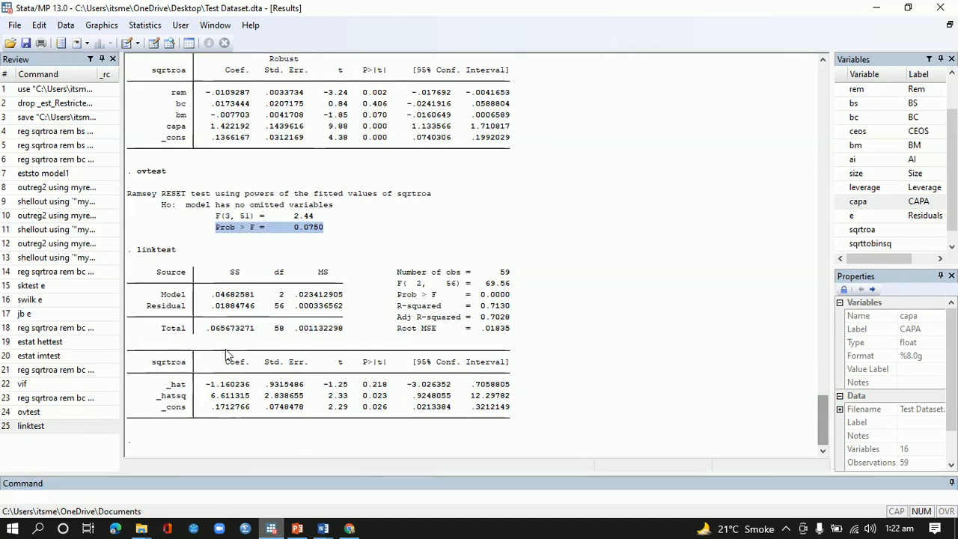
click(297, 528)
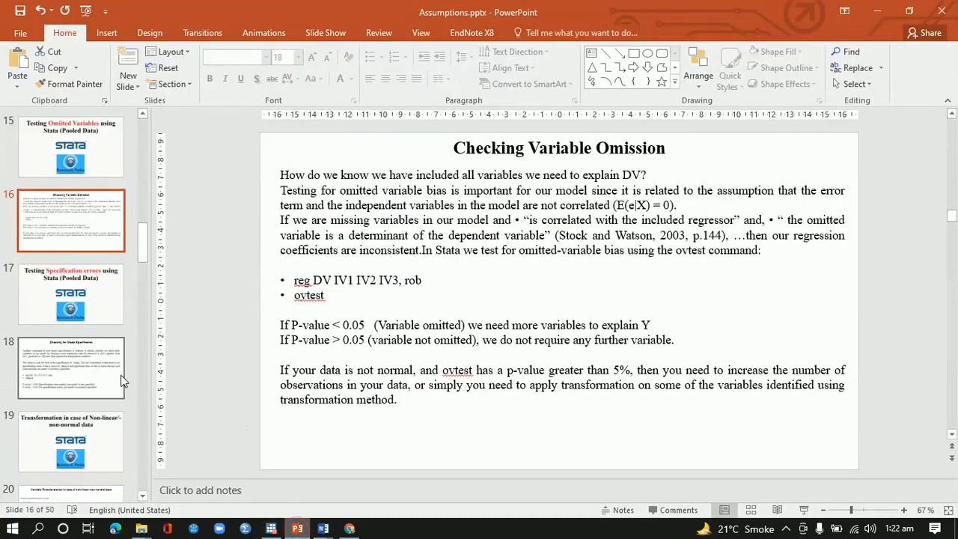
click(93, 319)
click(88, 386)
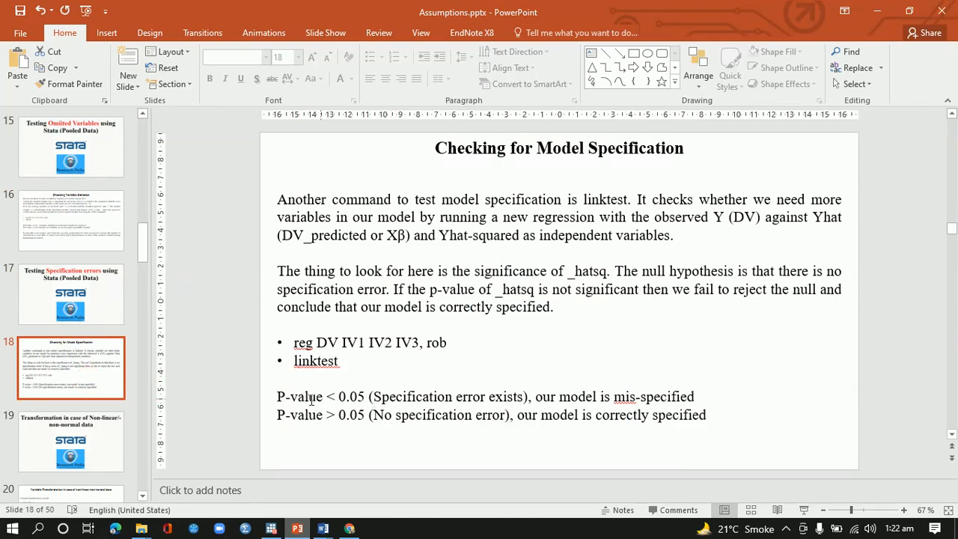
drag(277, 397, 288, 397)
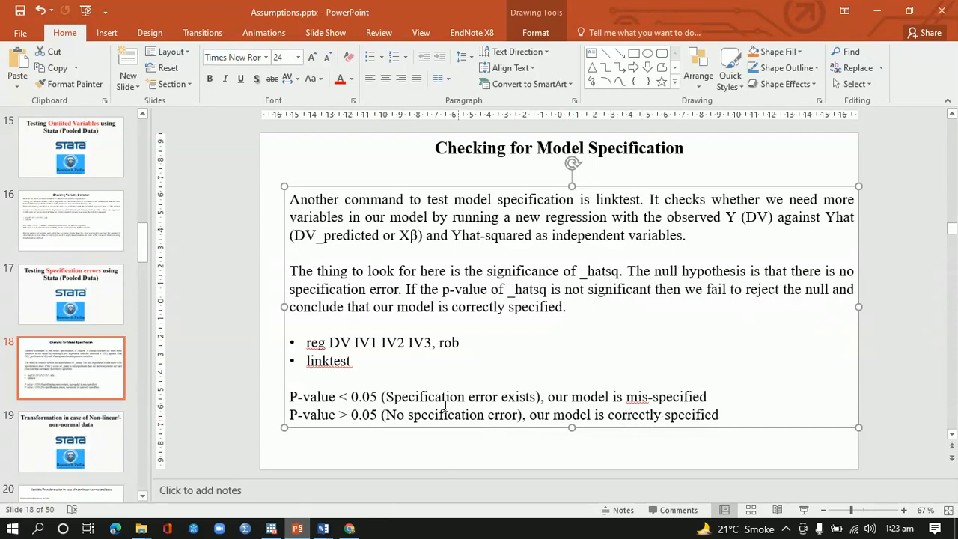
- Switch to Stata and examine the coefficient and p-value of _hatsq in the linktest output
mouse_move(271, 528)
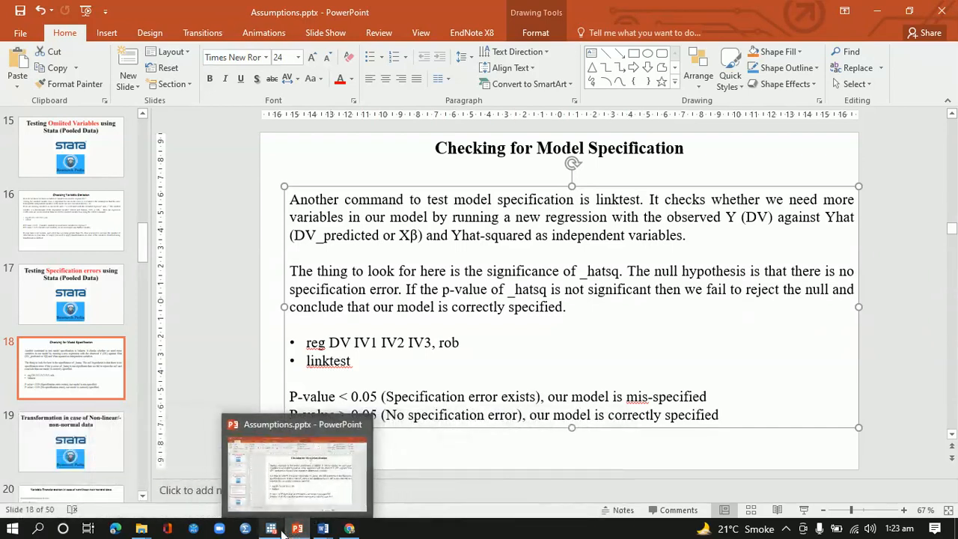
click(262, 467)
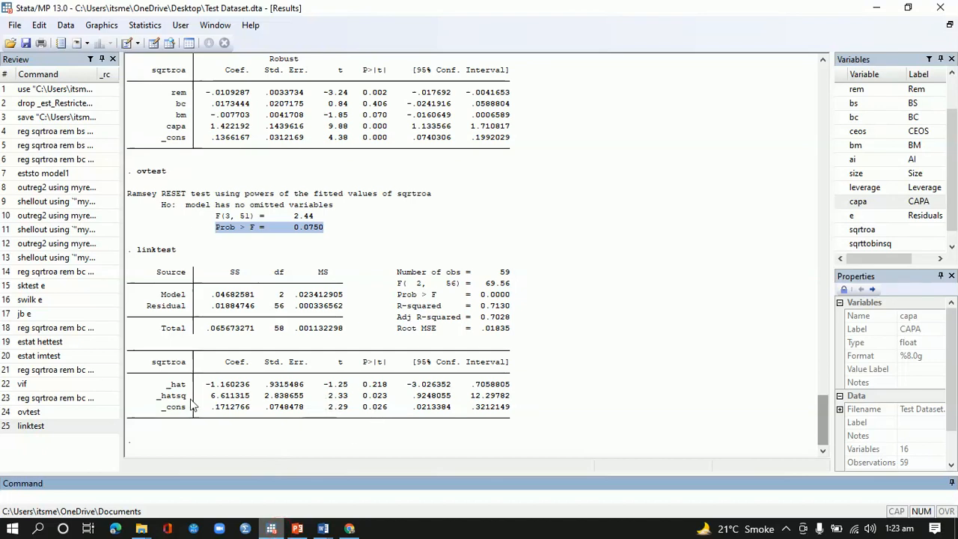
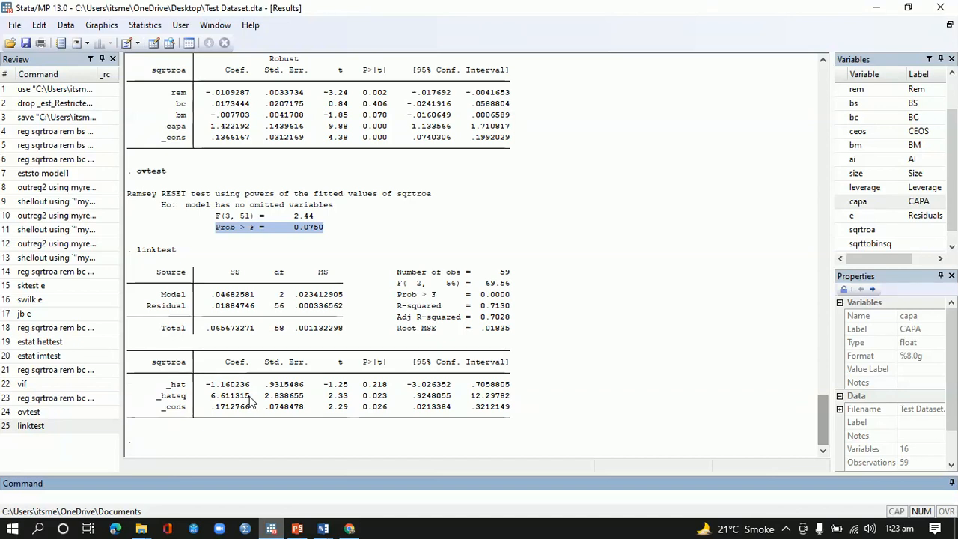
drag(251, 395, 212, 399)
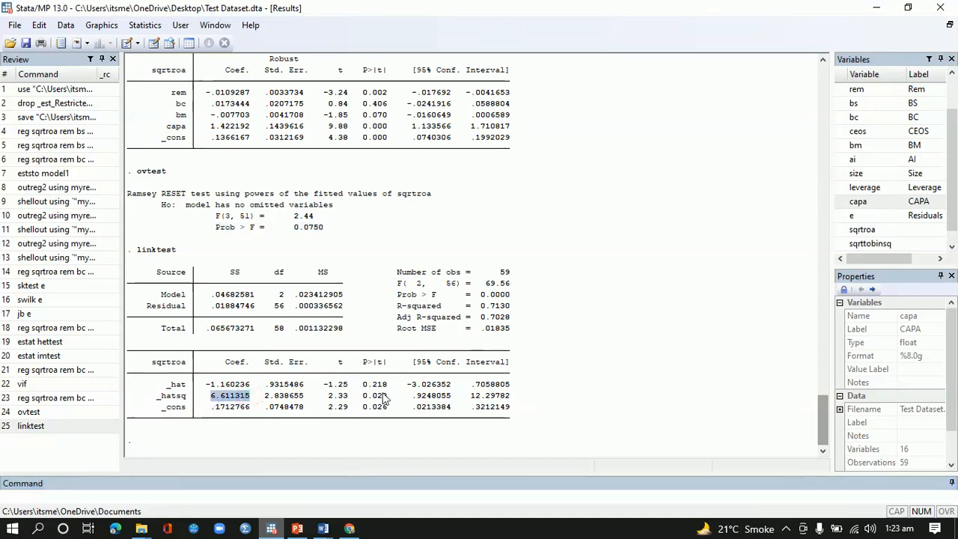
drag(389, 396, 365, 399)
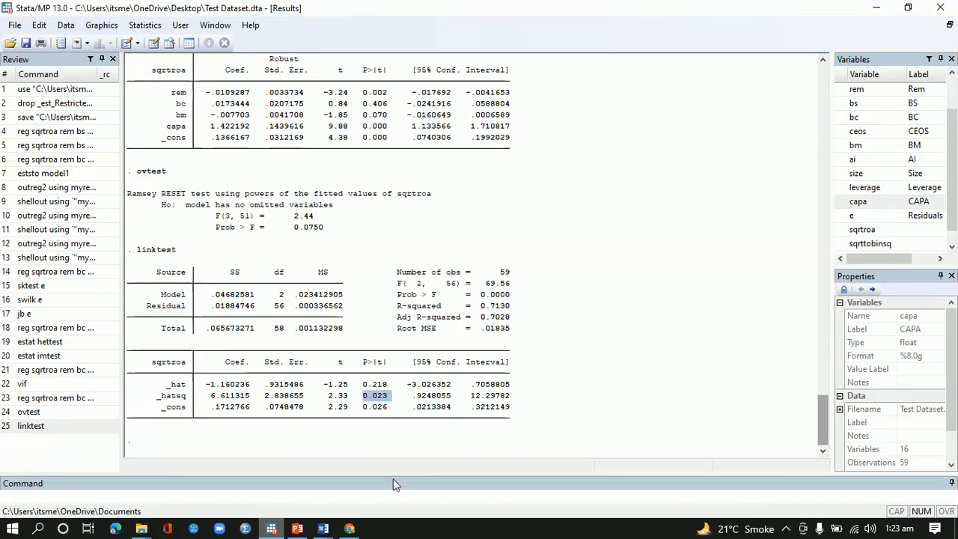
- Switch to myreg5.doc in Word and enter Prob > t = 0.023 from Stata's linktest in the Model Specification Biases row
click(323, 528)
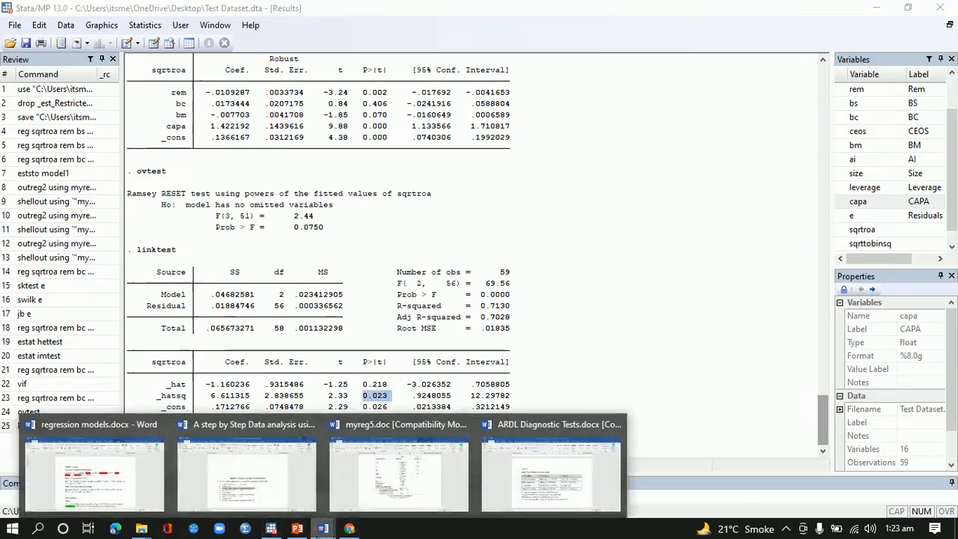
click(357, 509)
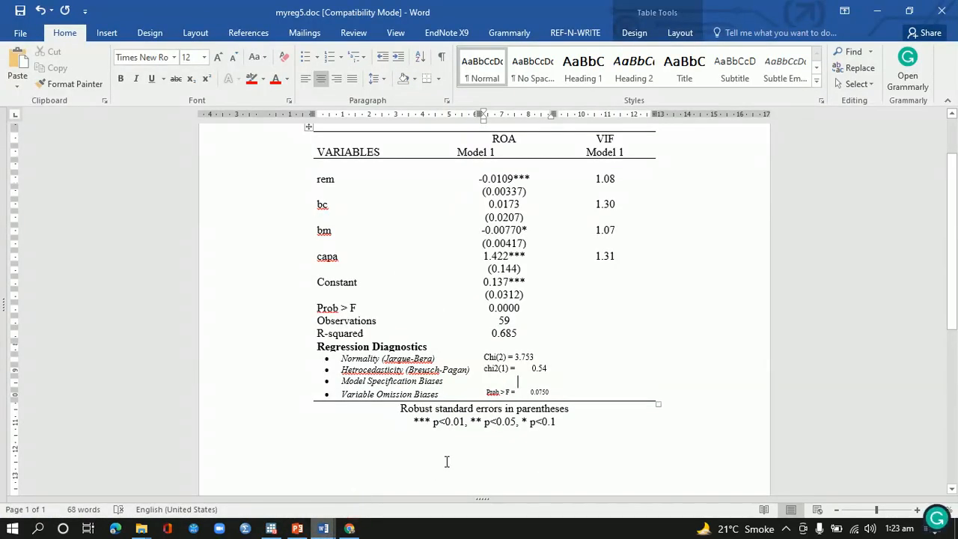
text(Ori)
key(BackSpace)
key(BackSpace)
key(BackSpace)
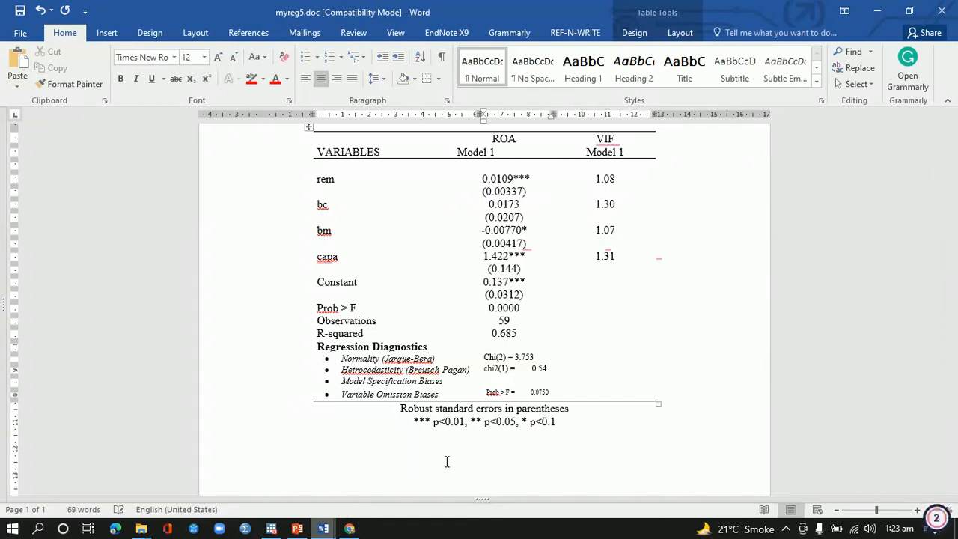
text(Prob >)
mouse_move(319, 531)
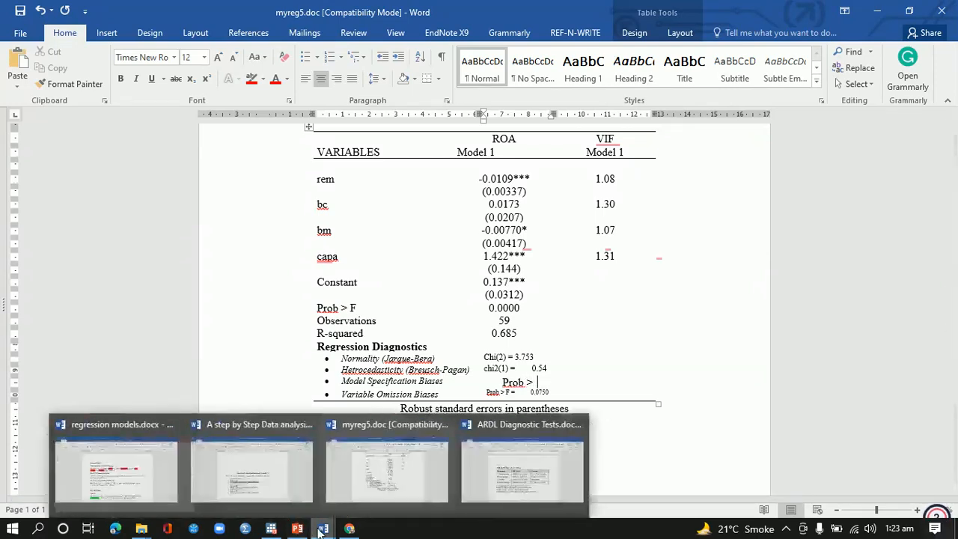
click(271, 529)
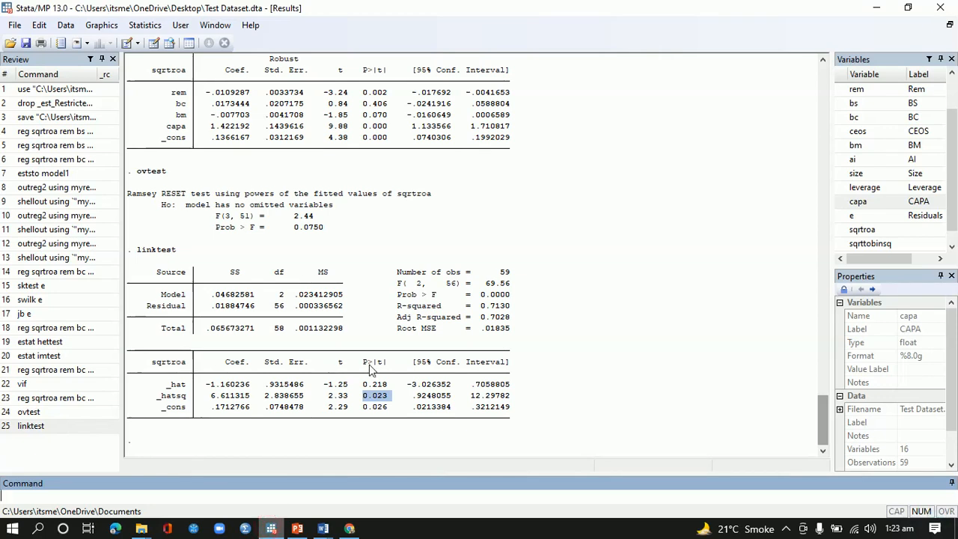
mouse_move(334, 529)
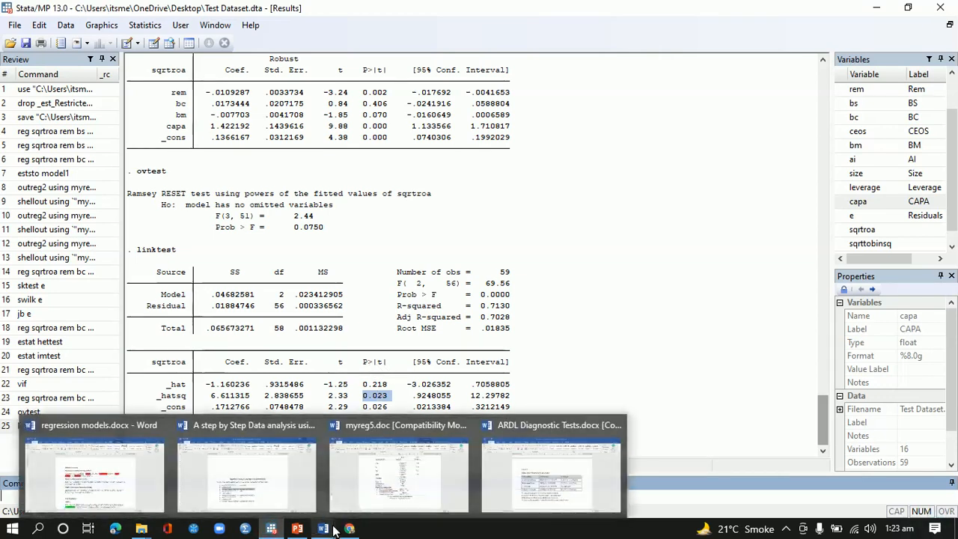
click(392, 486)
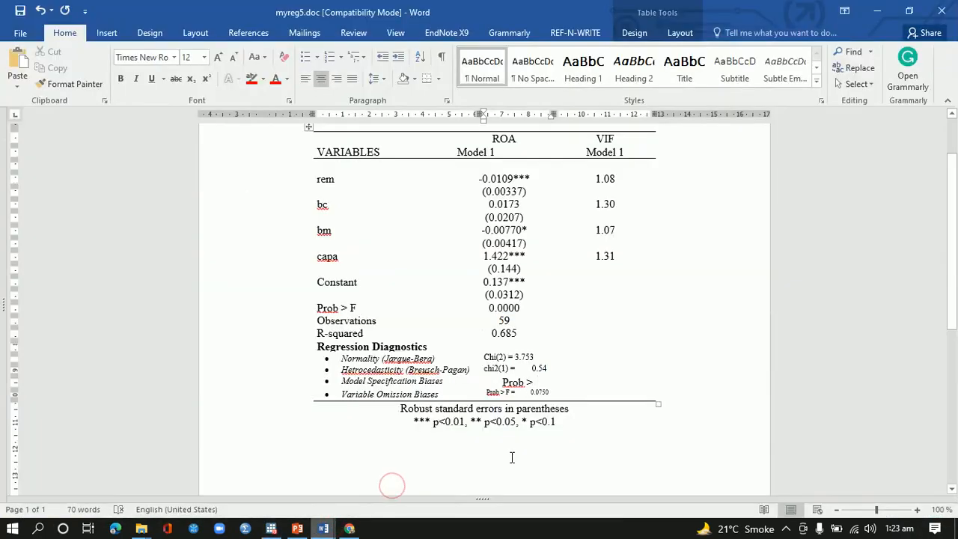
text(t =)
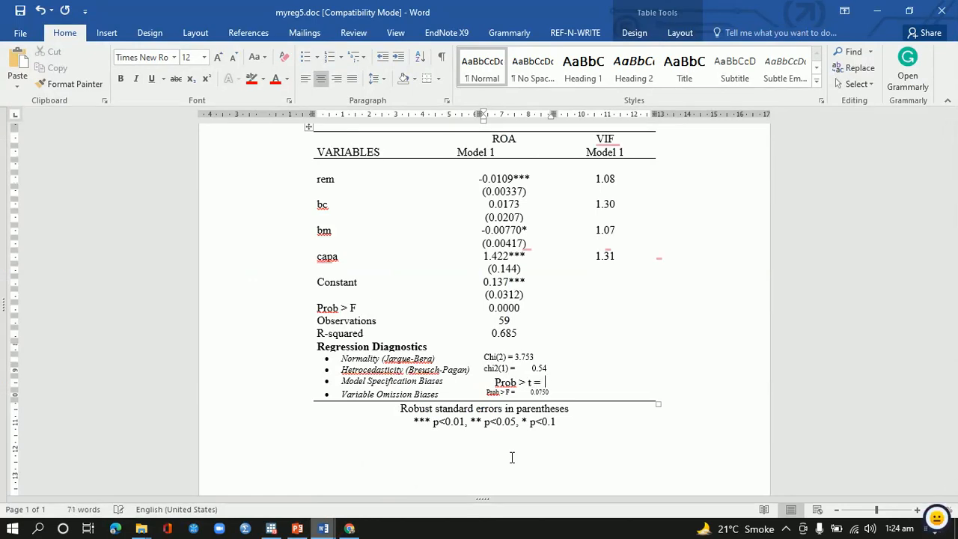
key(Return)
text(0.023)
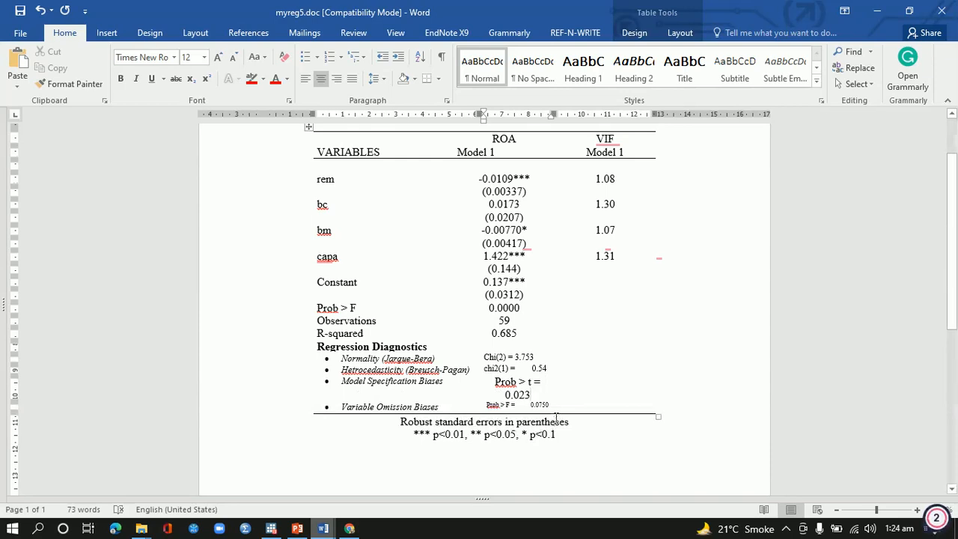
- Set the four result entries in the Regression Diagnostics section to font size 10
drag(552, 409, 536, 357)
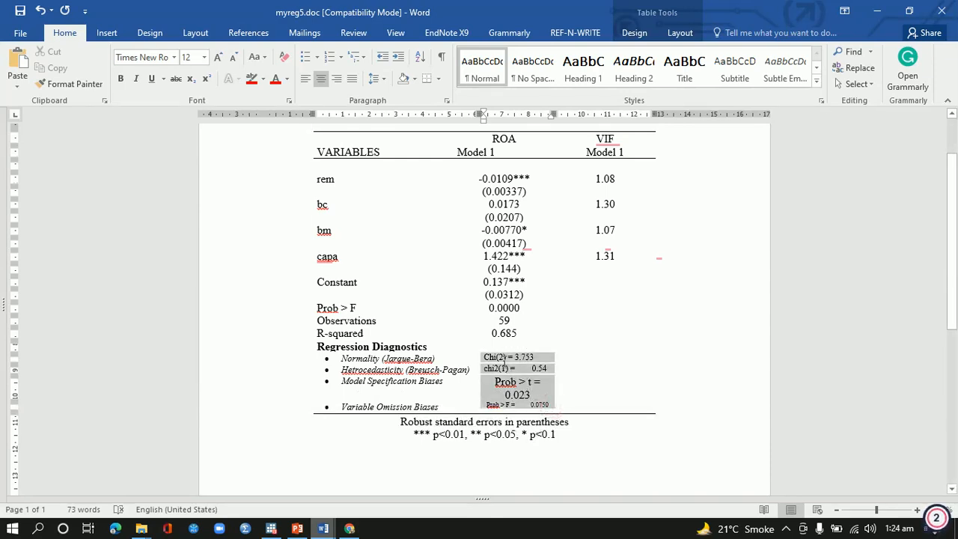
click(205, 57)
click(188, 100)
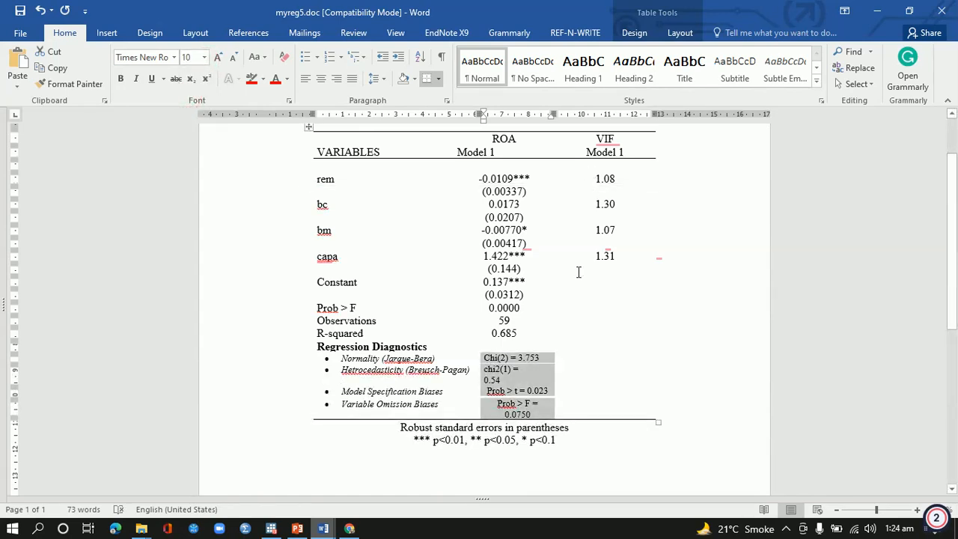
- Widen the diagnostics result cells to fit each entry on one line, and centre the normality and heteroscedasticity values
drag(553, 368, 617, 368)
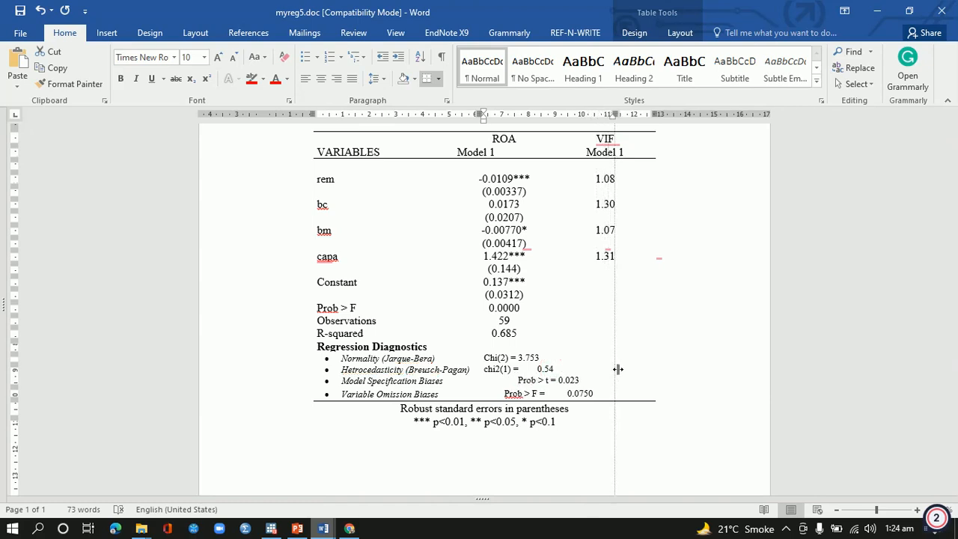
click(563, 375)
drag(560, 369, 531, 359)
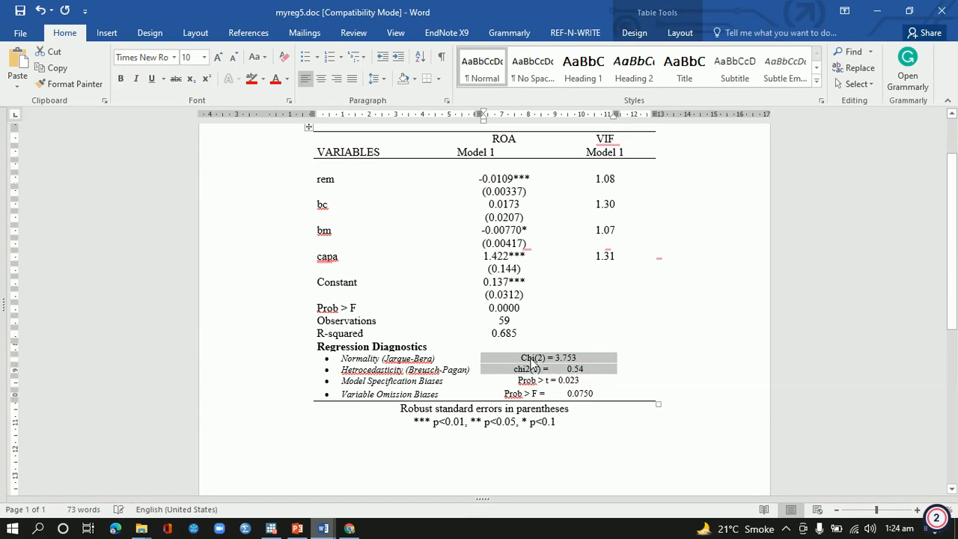
key(ctrl+e)
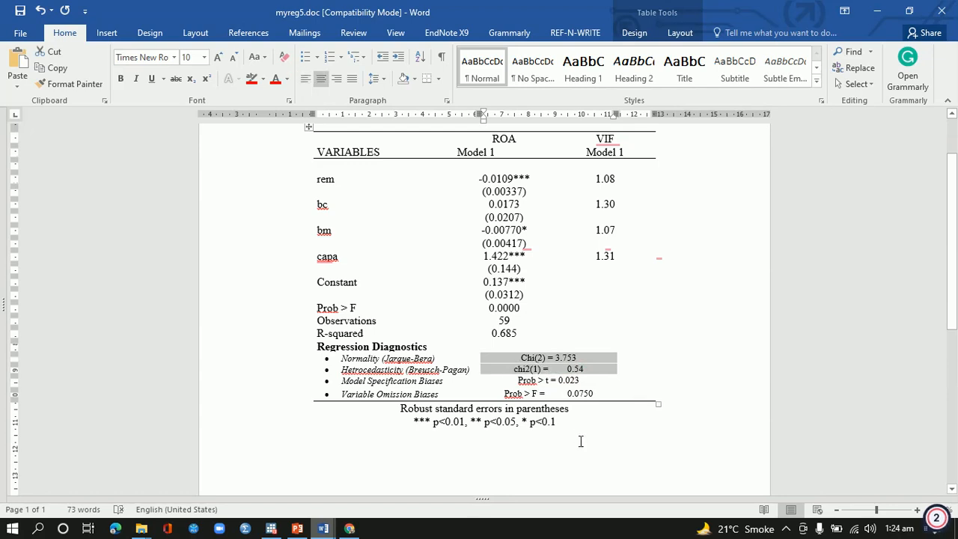
click(521, 448)
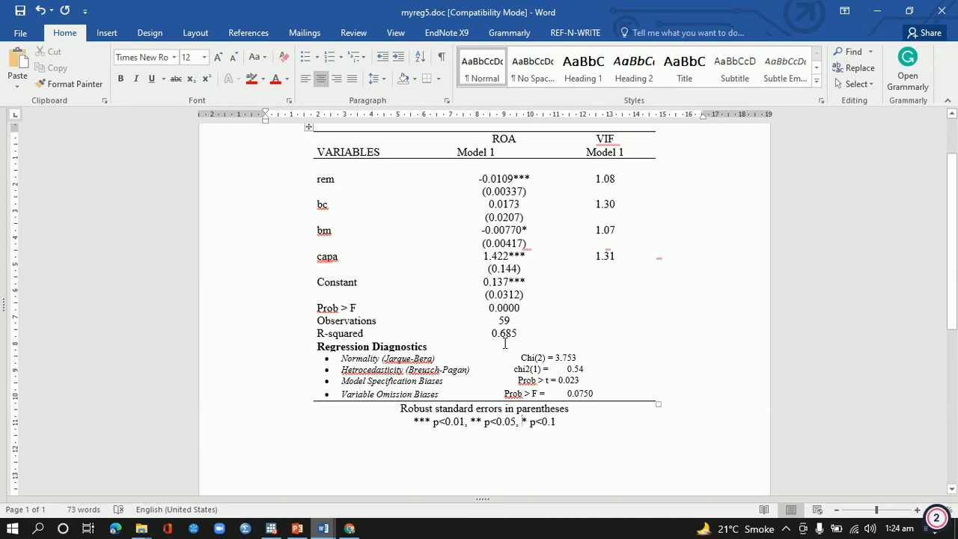
- Switch to Assumptions.pptx in PowerPoint and colour the line Model 1 based on ROA red on slide 47
click(271, 528)
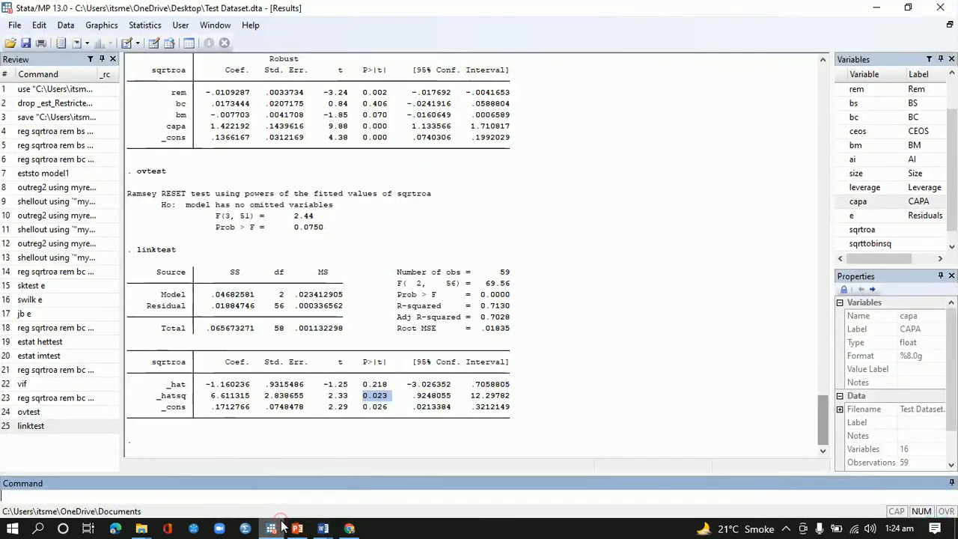
click(303, 473)
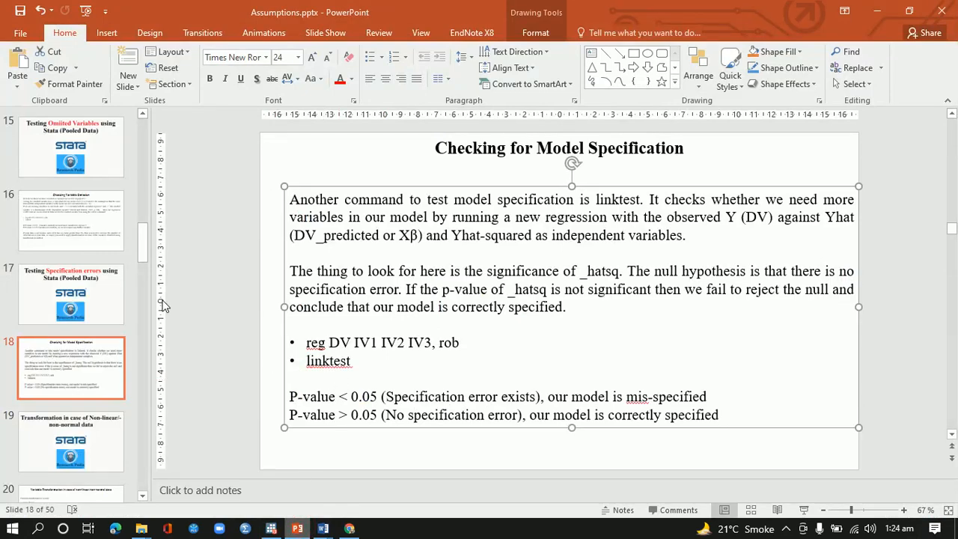
drag(143, 253, 139, 477)
click(75, 305)
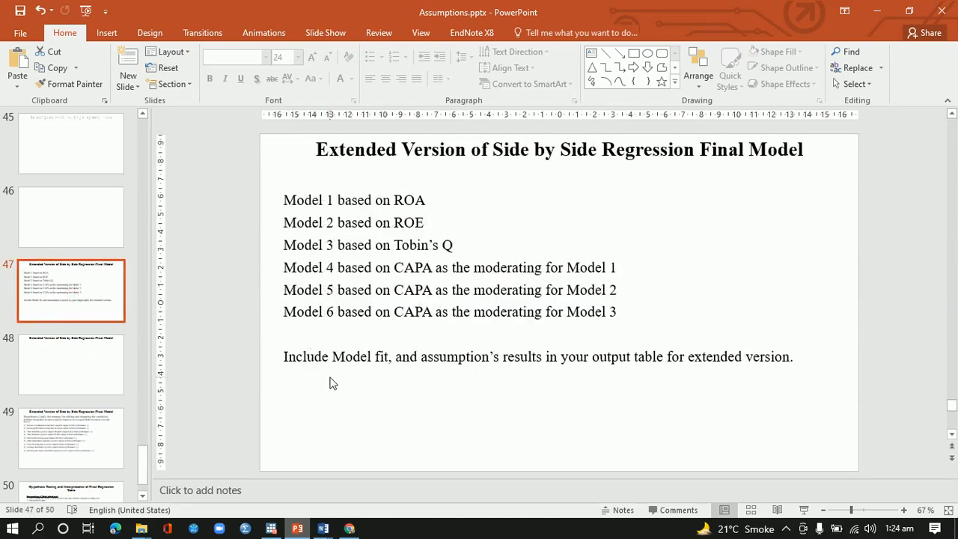
drag(425, 199, 305, 206)
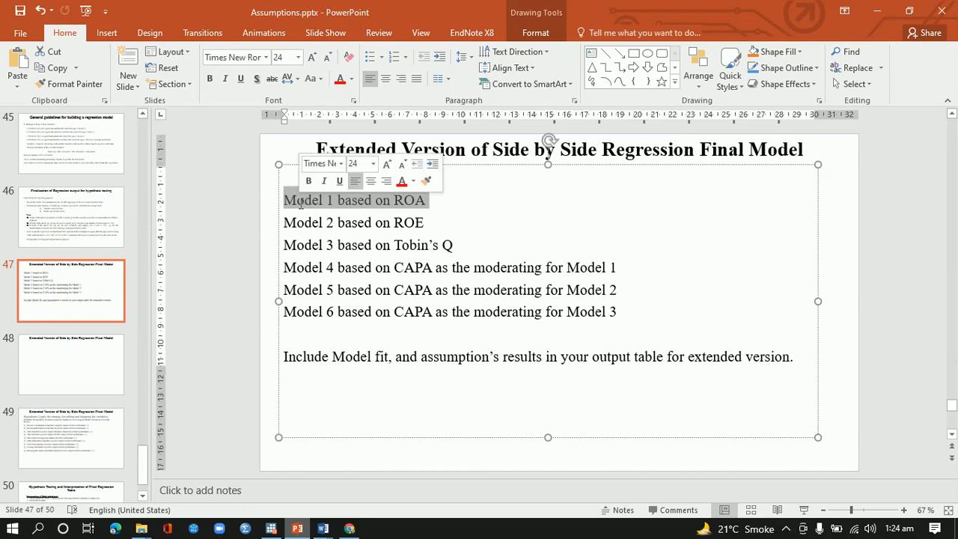
click(402, 183)
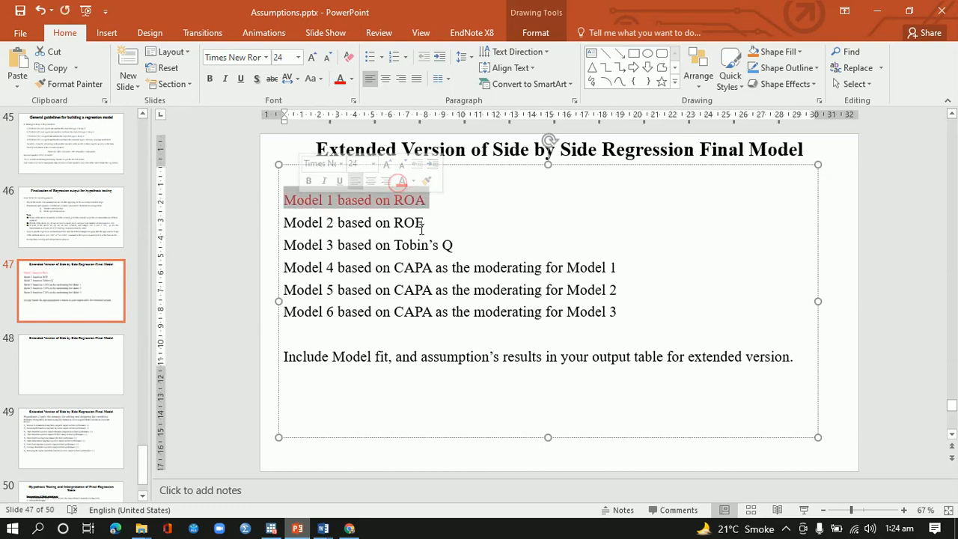
- Review the Model 2 and Model 3 lines on the slide, then the model equations in regression models.docx in Word
drag(423, 222, 283, 223)
drag(453, 245, 283, 245)
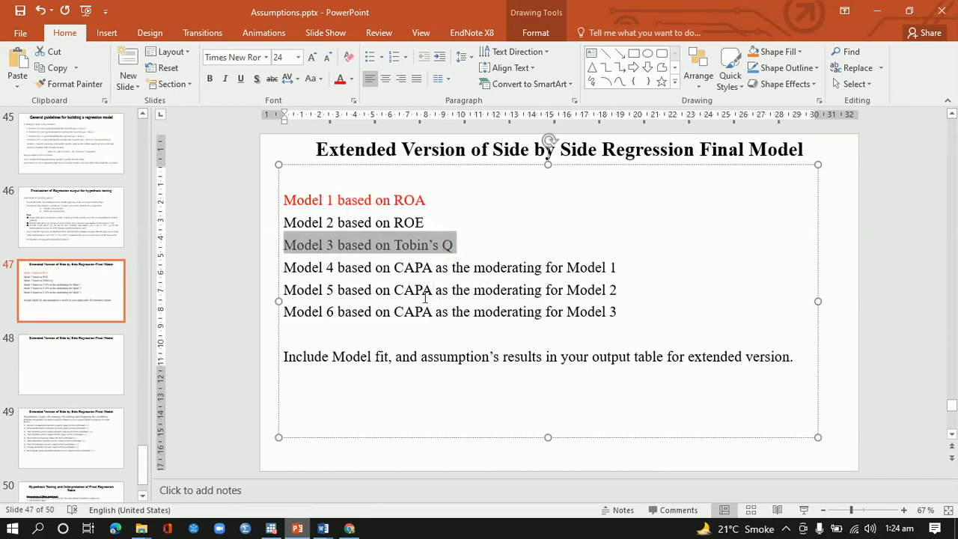
mouse_move(319, 530)
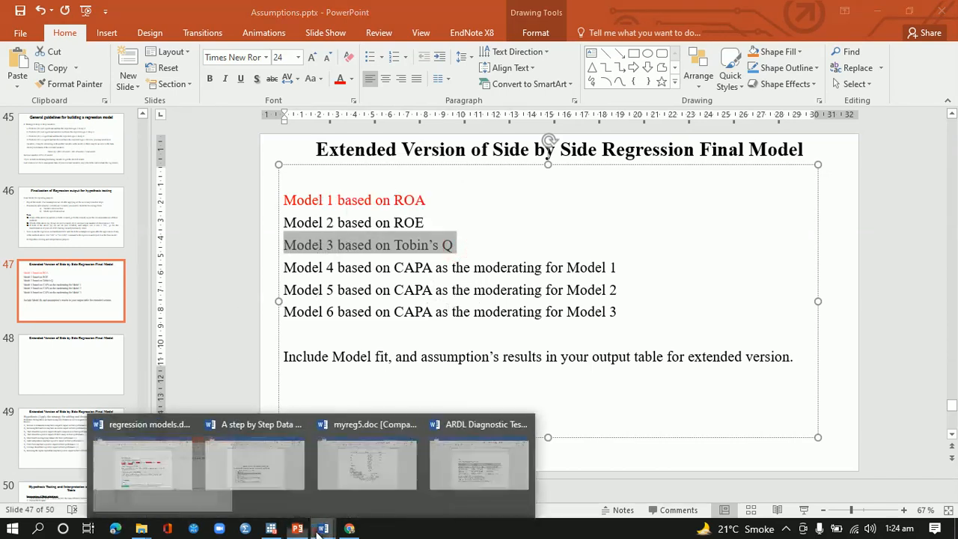
click(125, 474)
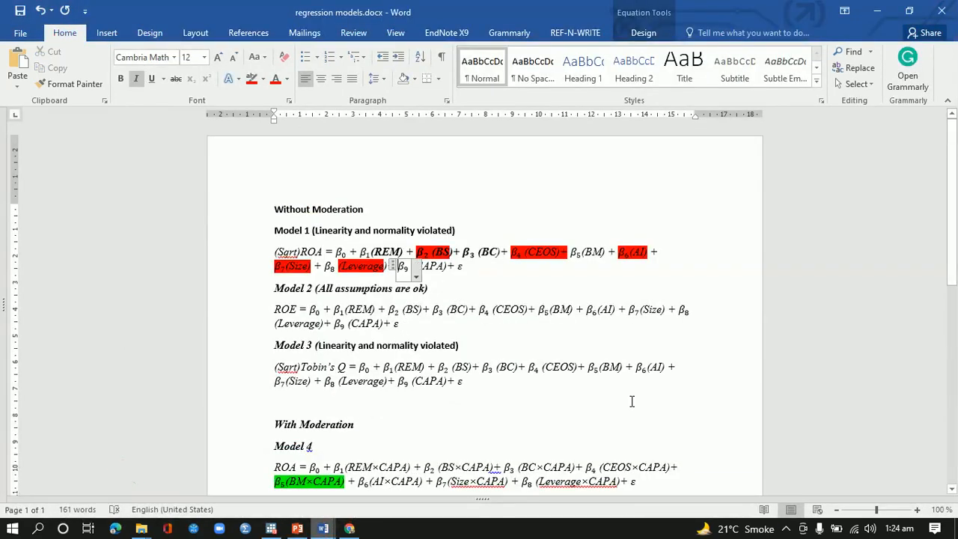
scroll(955, 282, down, 3)
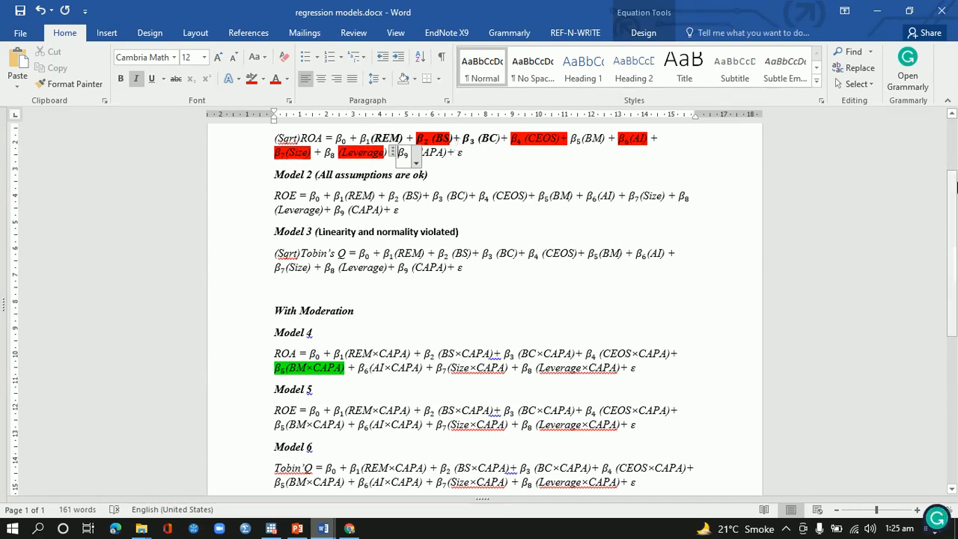
scroll(954, 217, up, 3)
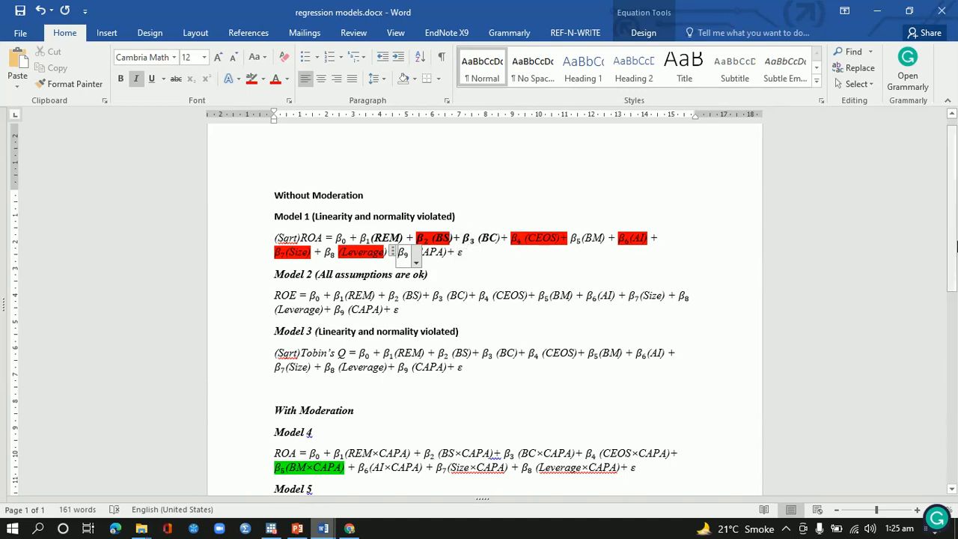
scroll(954, 239, down, 2)
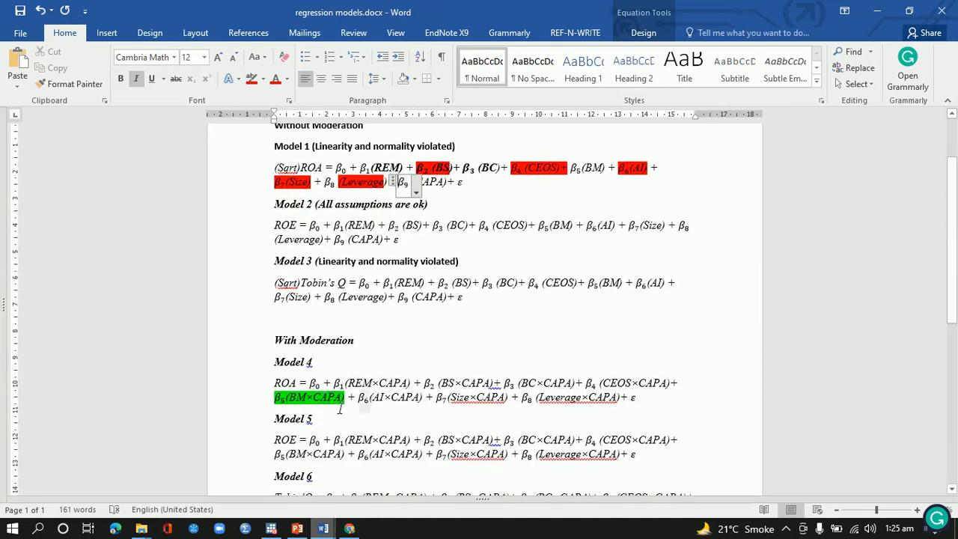
triple_click(409, 238)
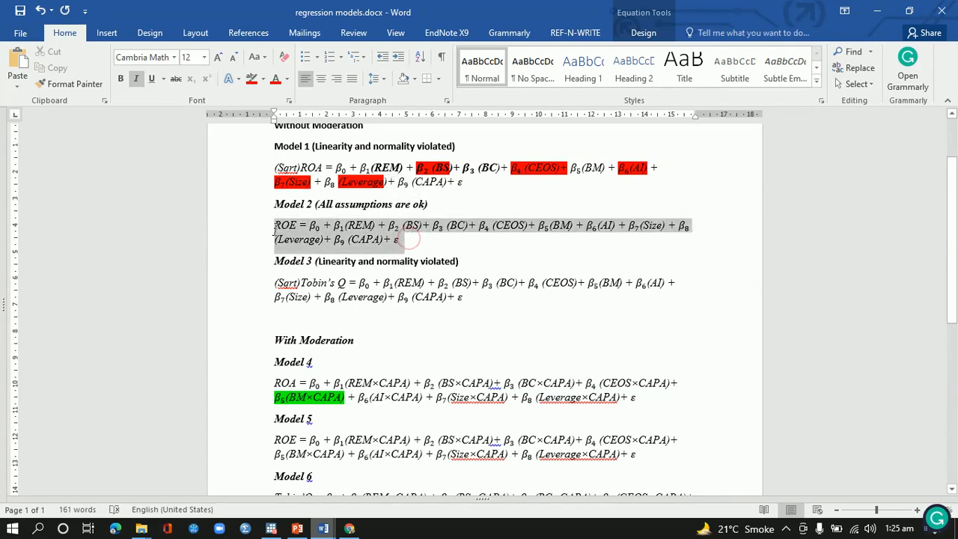
drag(463, 298, 288, 283)
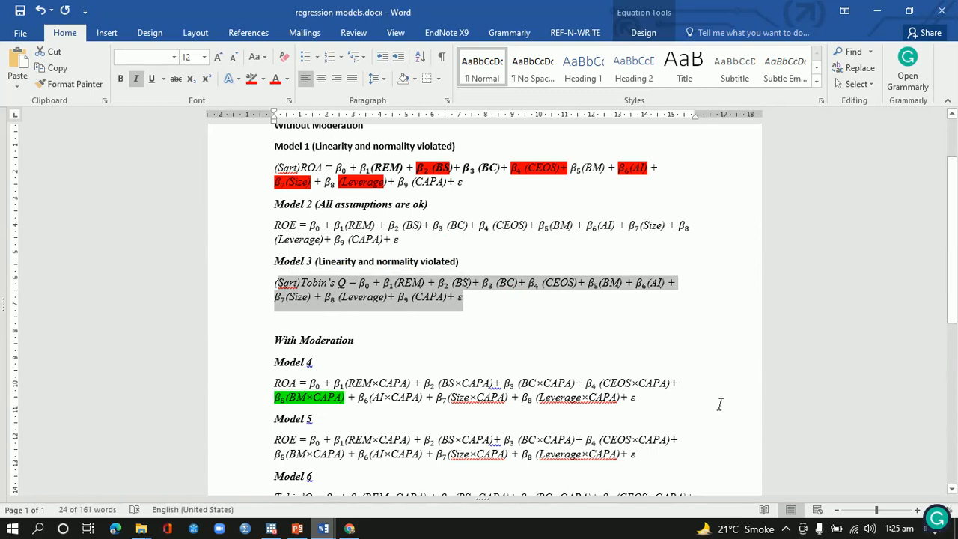
click(786, 530)
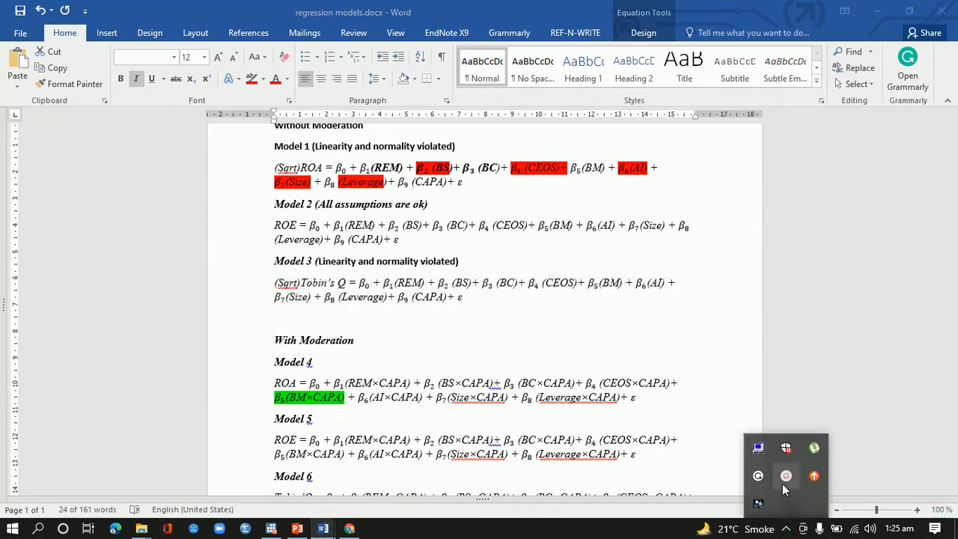